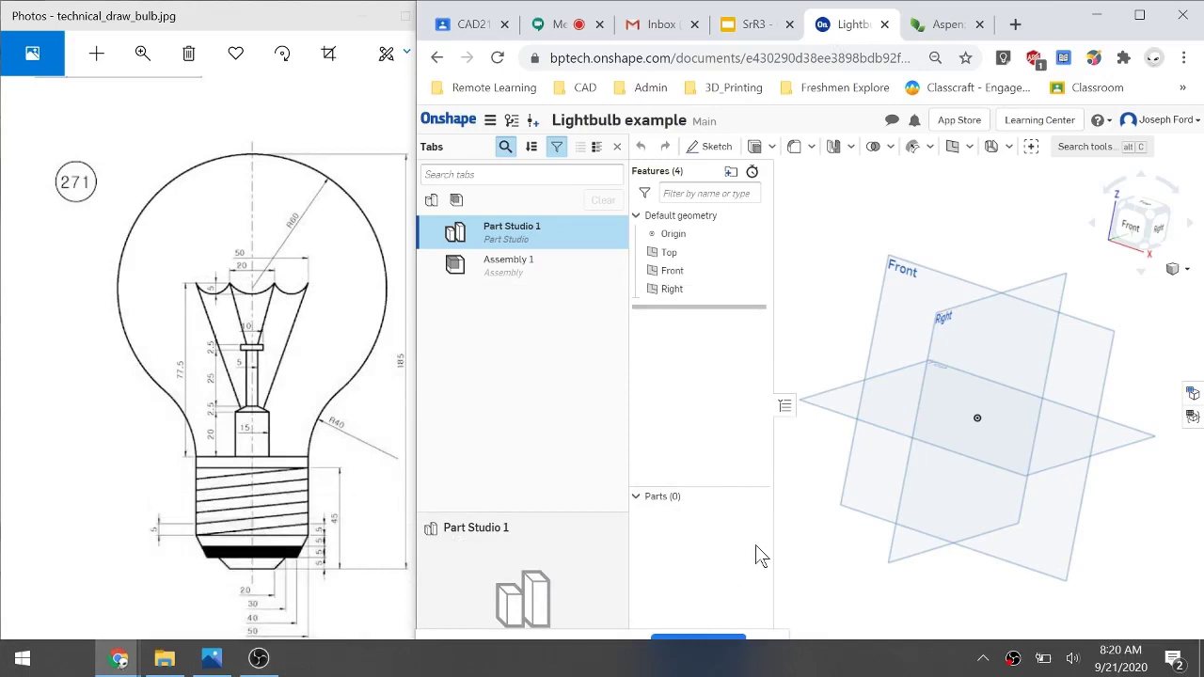
# - Face the Front view and start a new sketch on the Front plane
pyautogui.click(268, 602)
pyautogui.click(1096, 11)
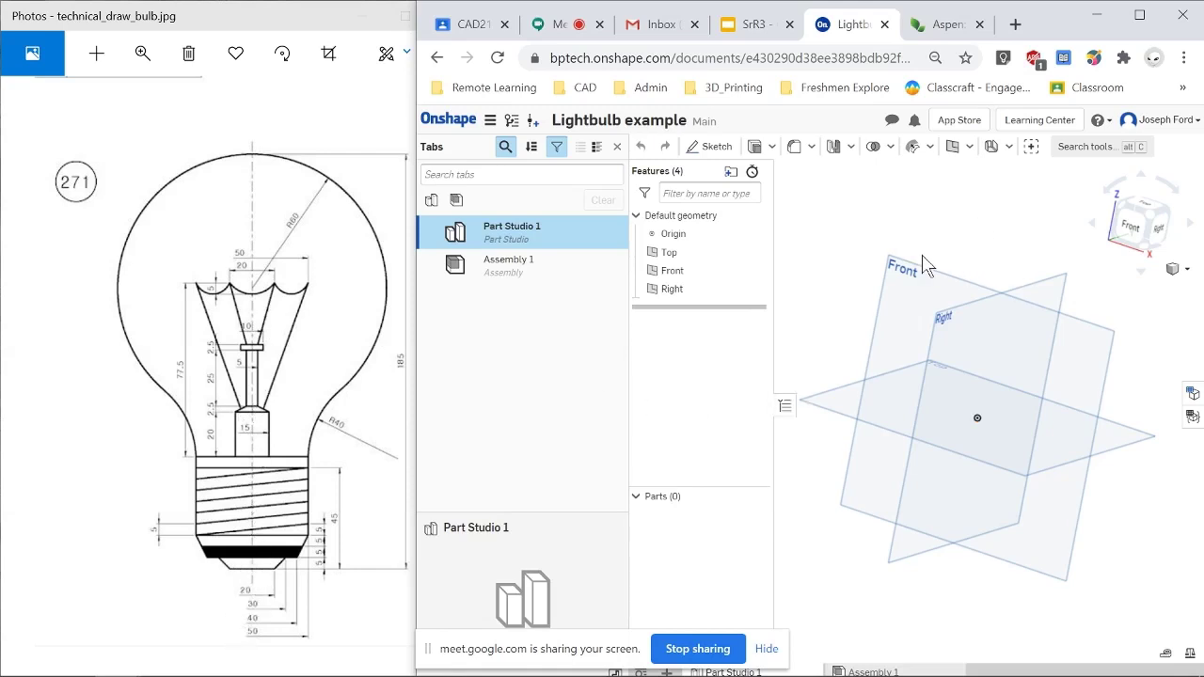
pyautogui.click(1130, 225)
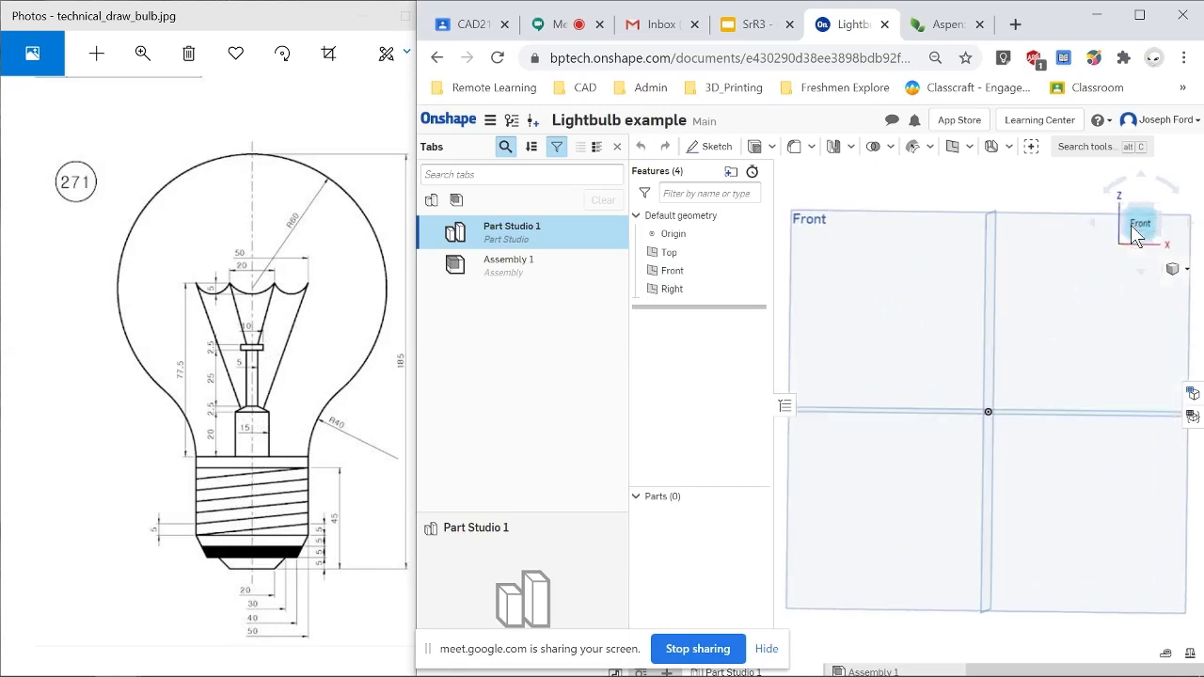
pyautogui.click(719, 148)
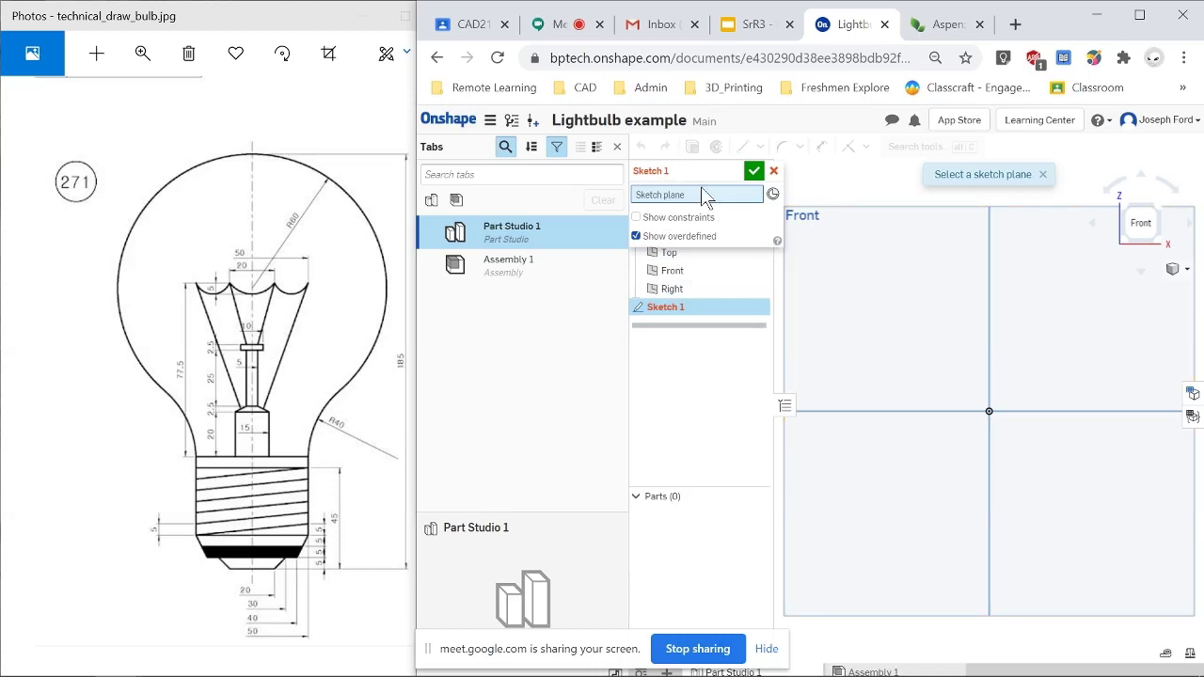
pyautogui.click(900, 317)
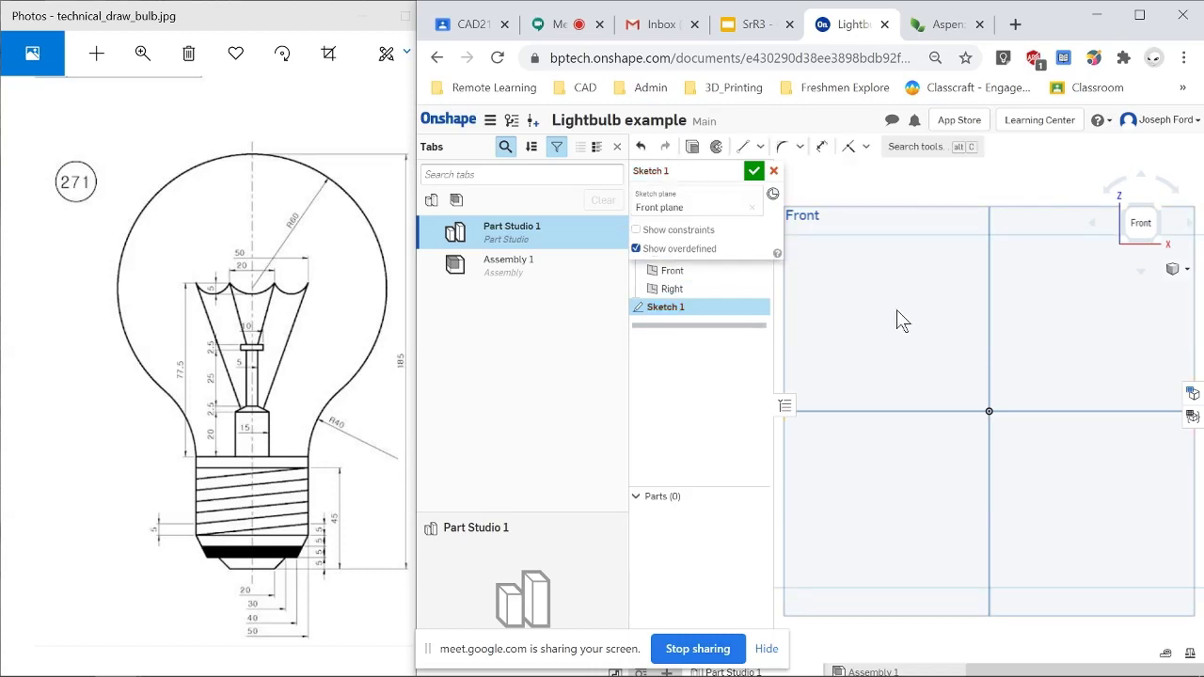
# - Draw a vertical line rising straight up from the sketch origin
pyautogui.click(743, 147)
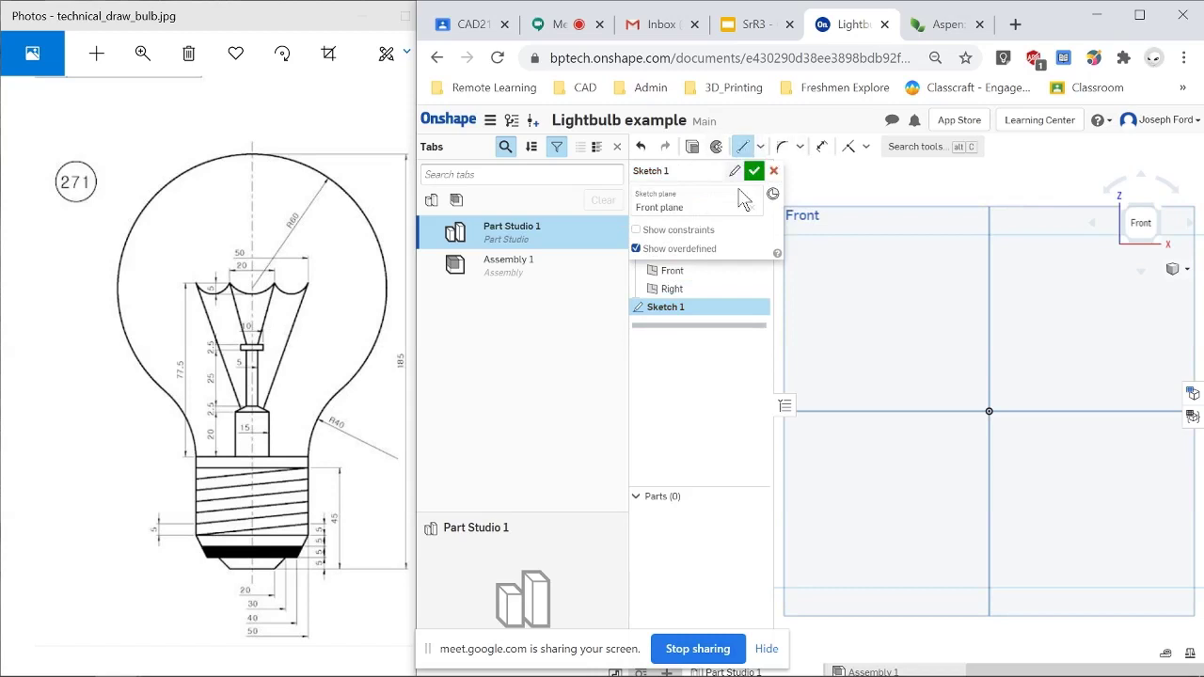
pyautogui.click(990, 412)
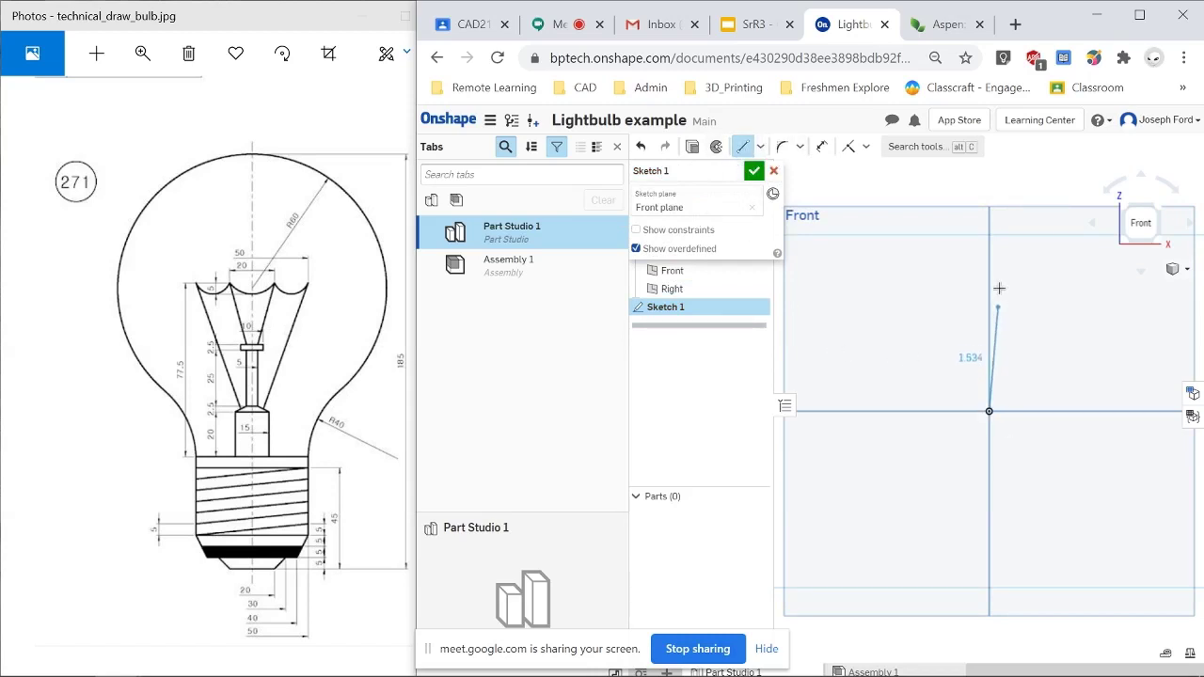
pyautogui.click(990, 226)
pyautogui.press('Escape')
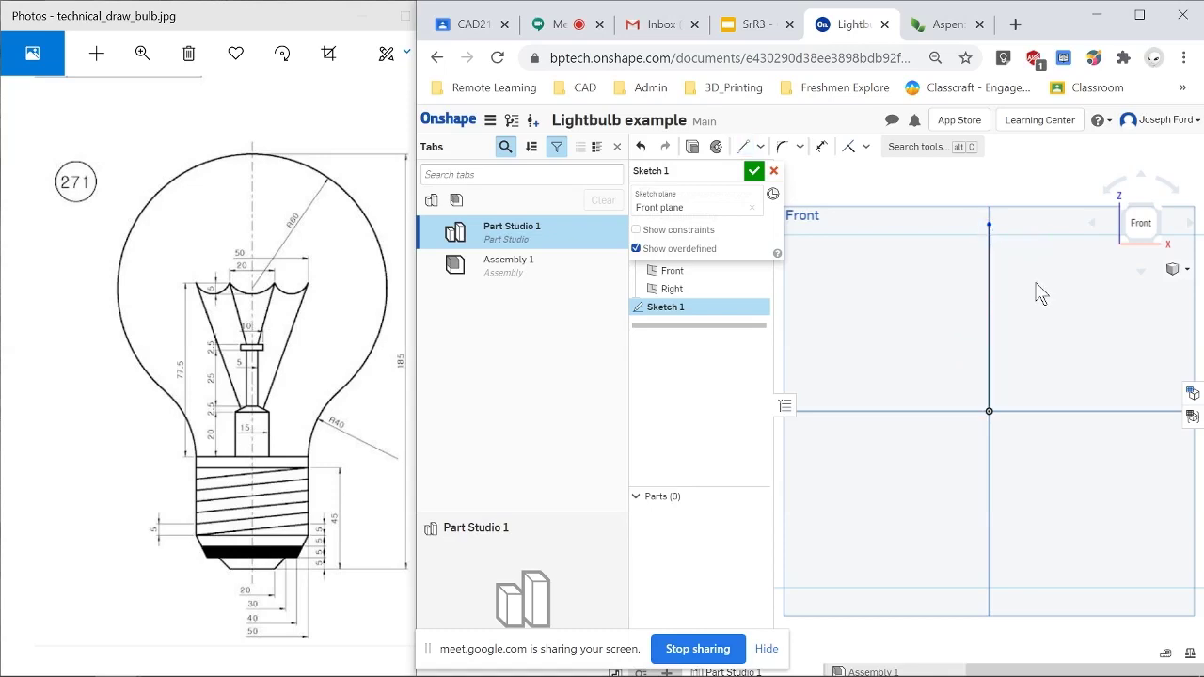
# - Set the workspace's default length unit to Millimeter in Workspace units
pyautogui.click(491, 121)
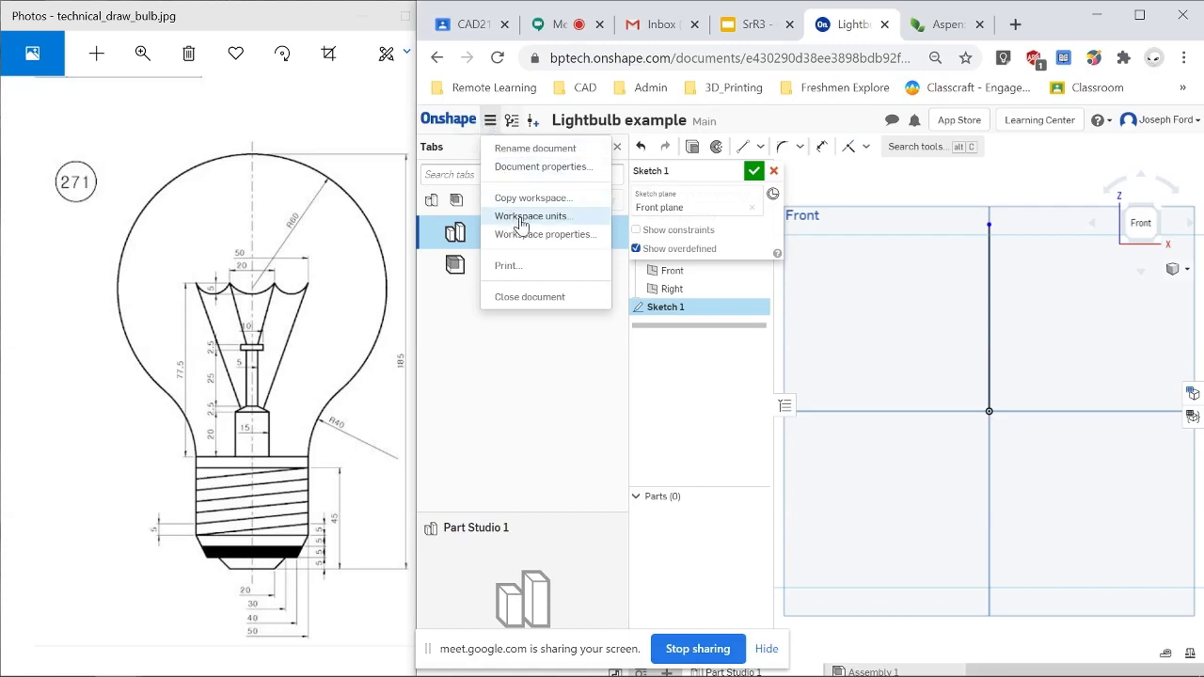
pyautogui.click(520, 222)
pyautogui.click(732, 208)
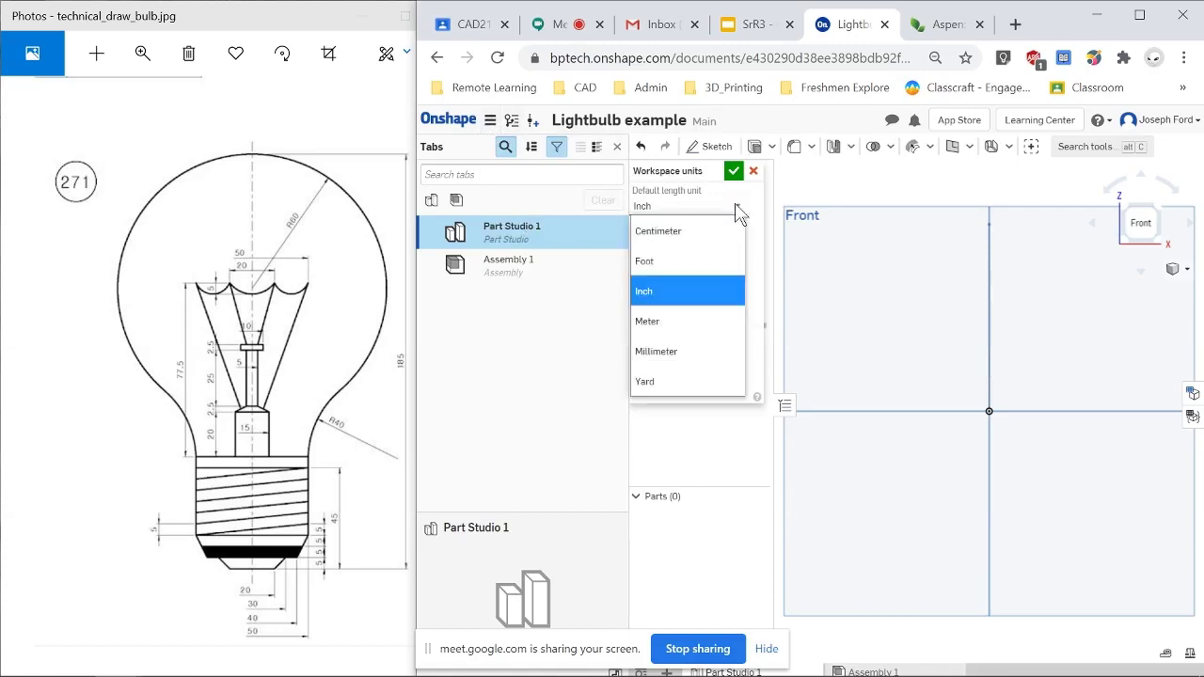
pyautogui.click(671, 349)
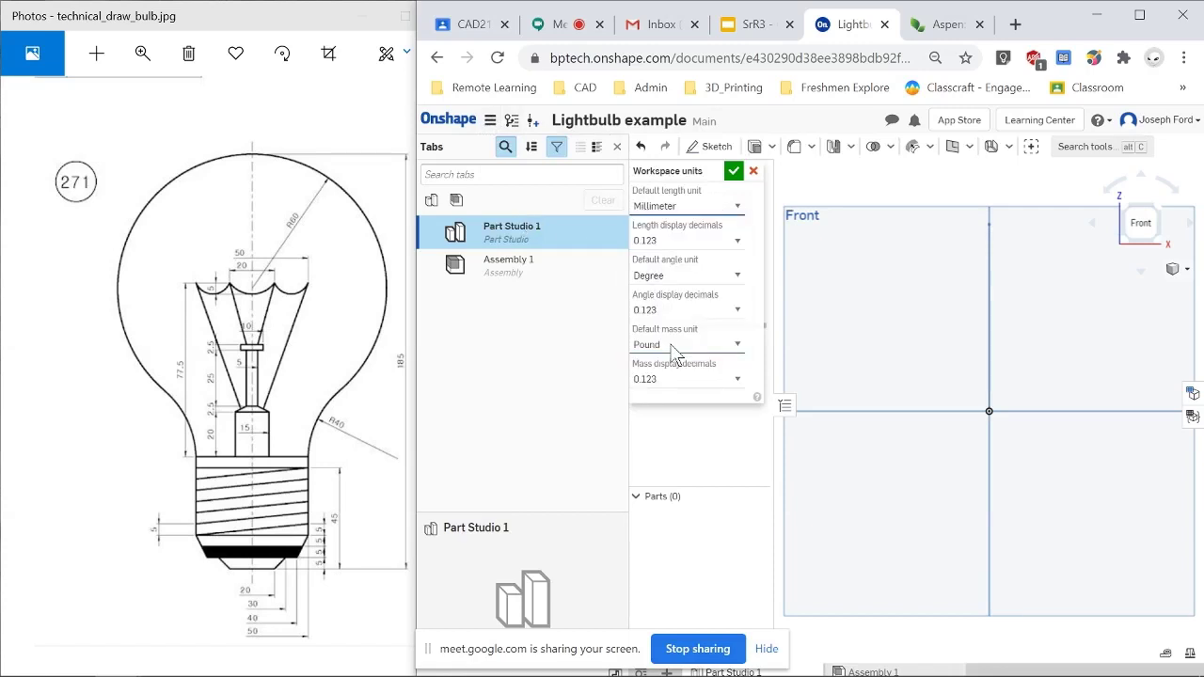
pyautogui.click(733, 172)
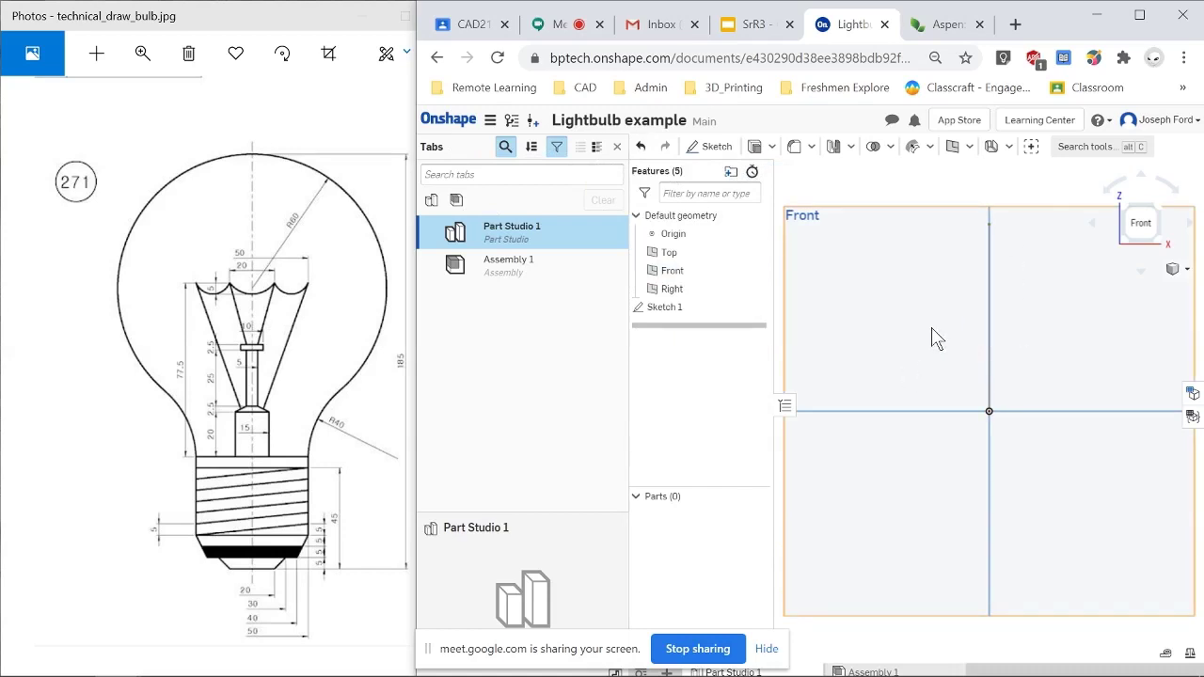
# - Edit Sketch 1 and give the vertical line a 185 mm length dimension
pyautogui.click(670, 314)
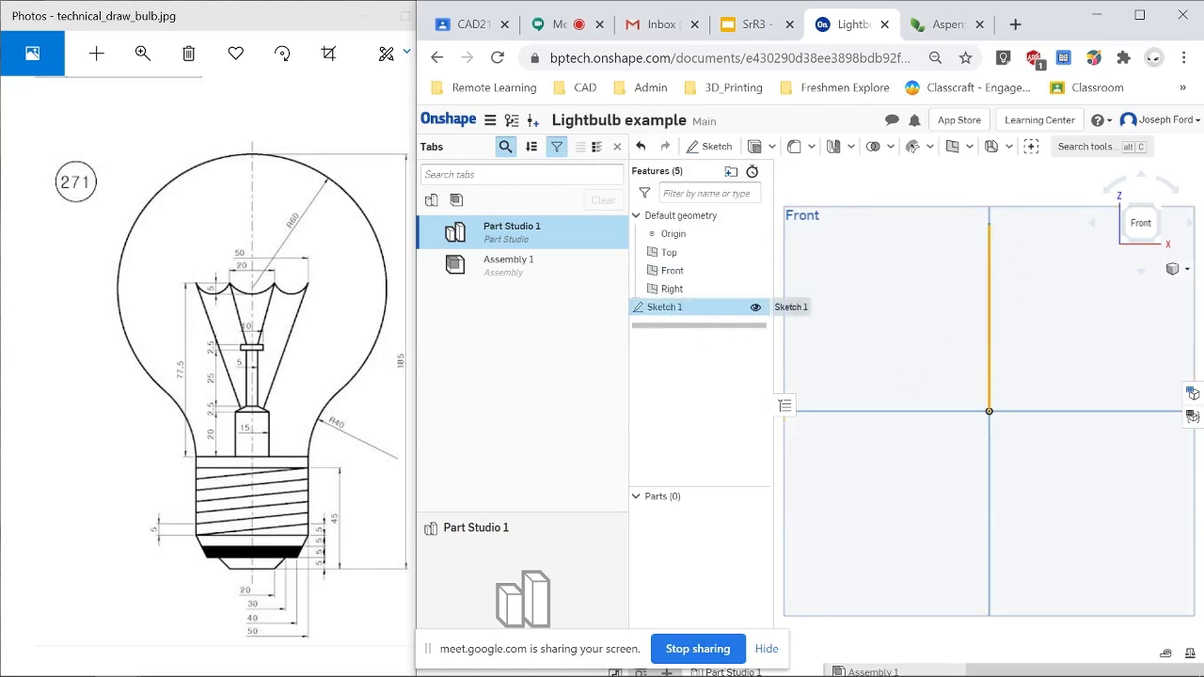
pyautogui.doubleClick(670, 311)
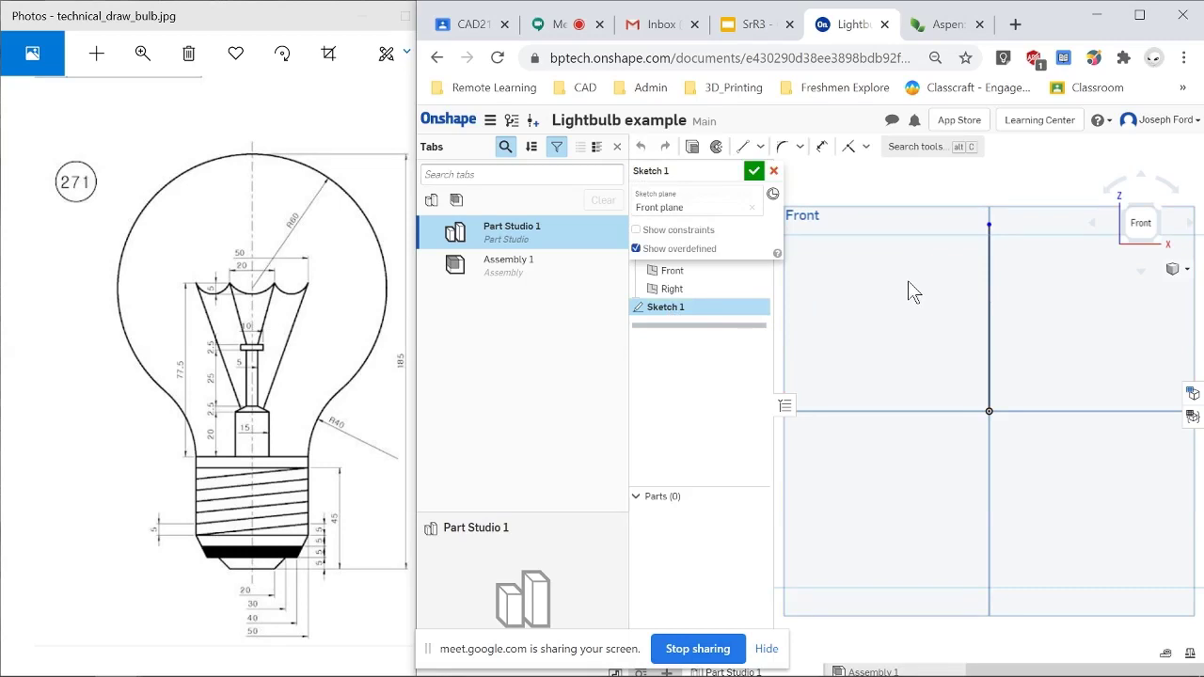
pyautogui.press('m')
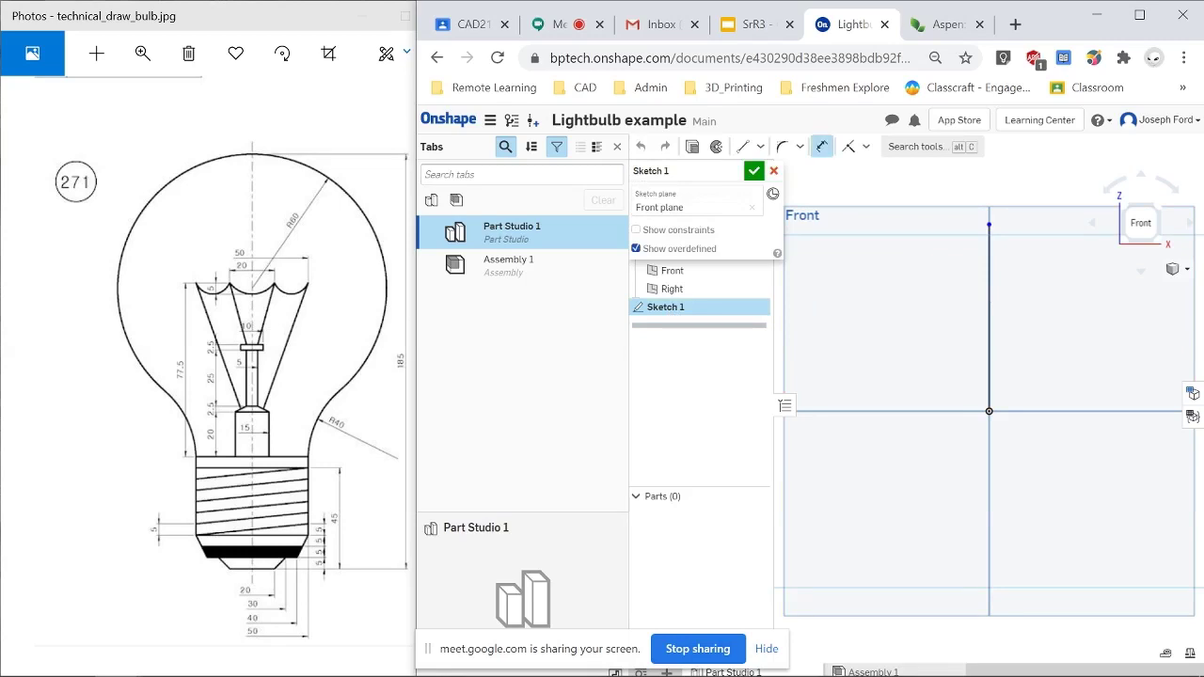
pyautogui.click(989, 319)
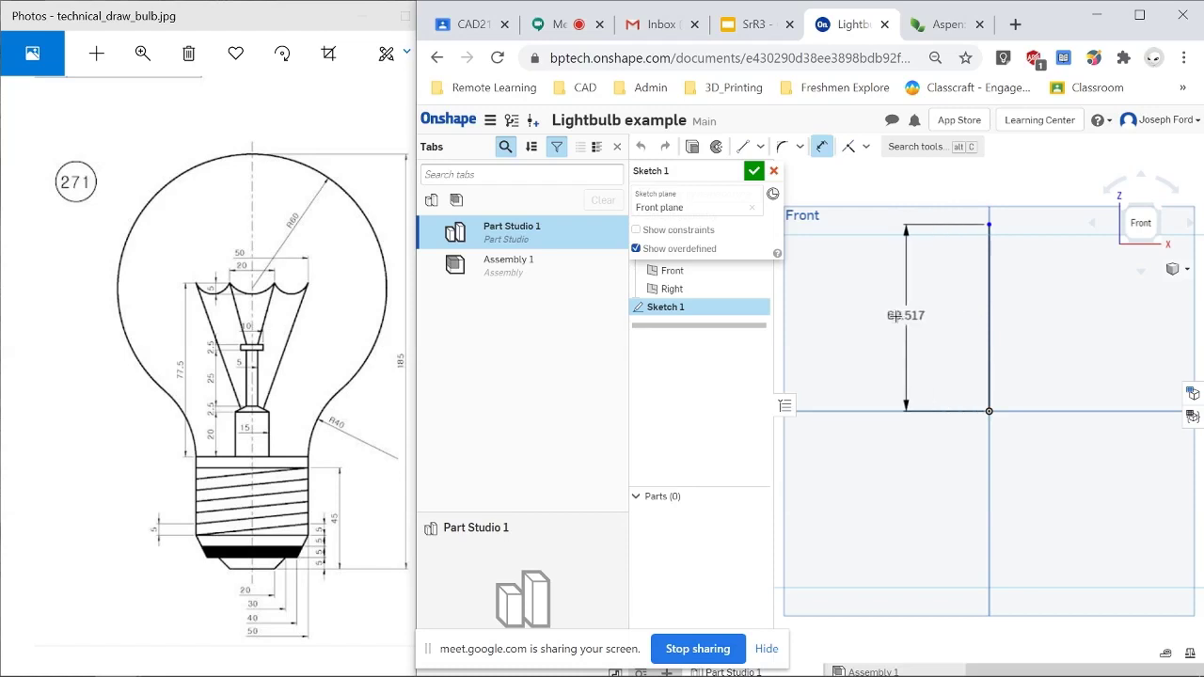
pyautogui.click(907, 316)
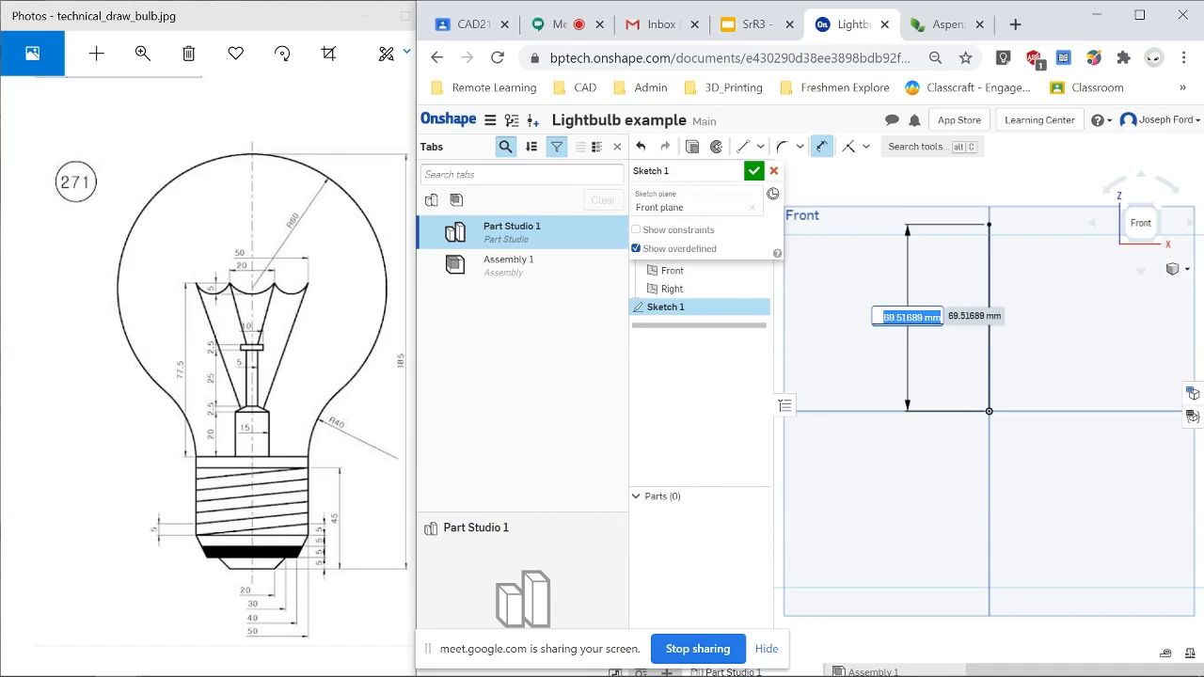
pyautogui.press('BackSpace')
pyautogui.press('Return')
# - Zoom to show the whole 185 mm line and face the Front plane straight on
pyautogui.scroll(5, 1029, 288)
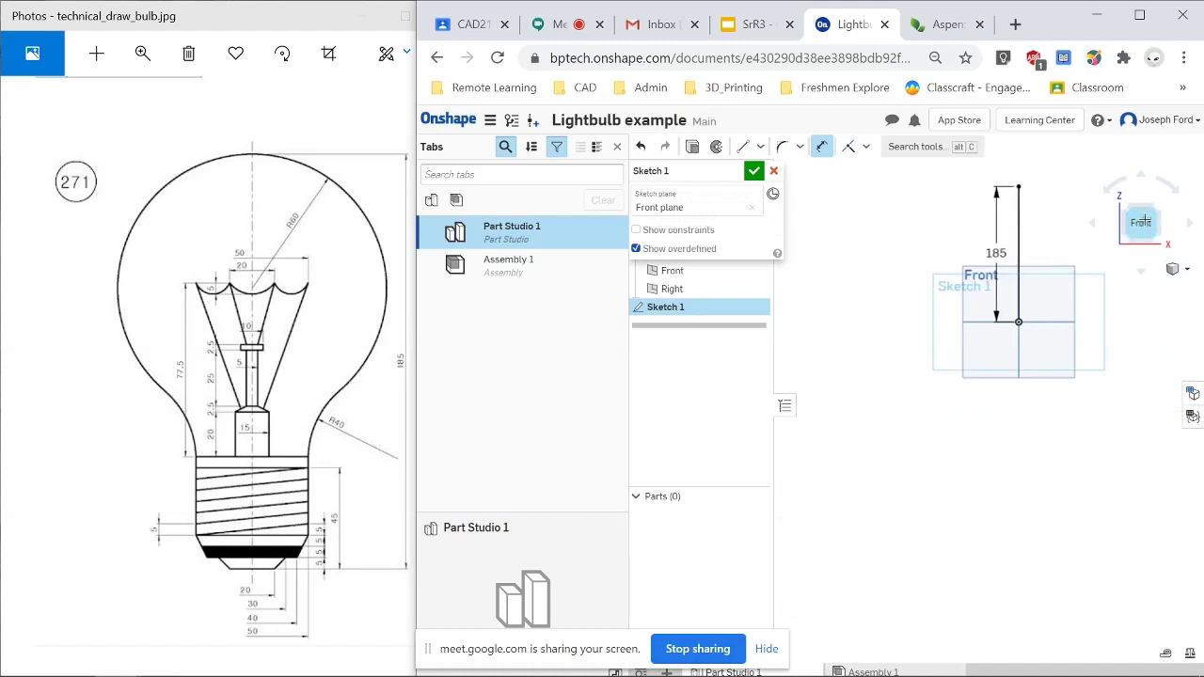
pyautogui.scroll(-4, 1028, 199)
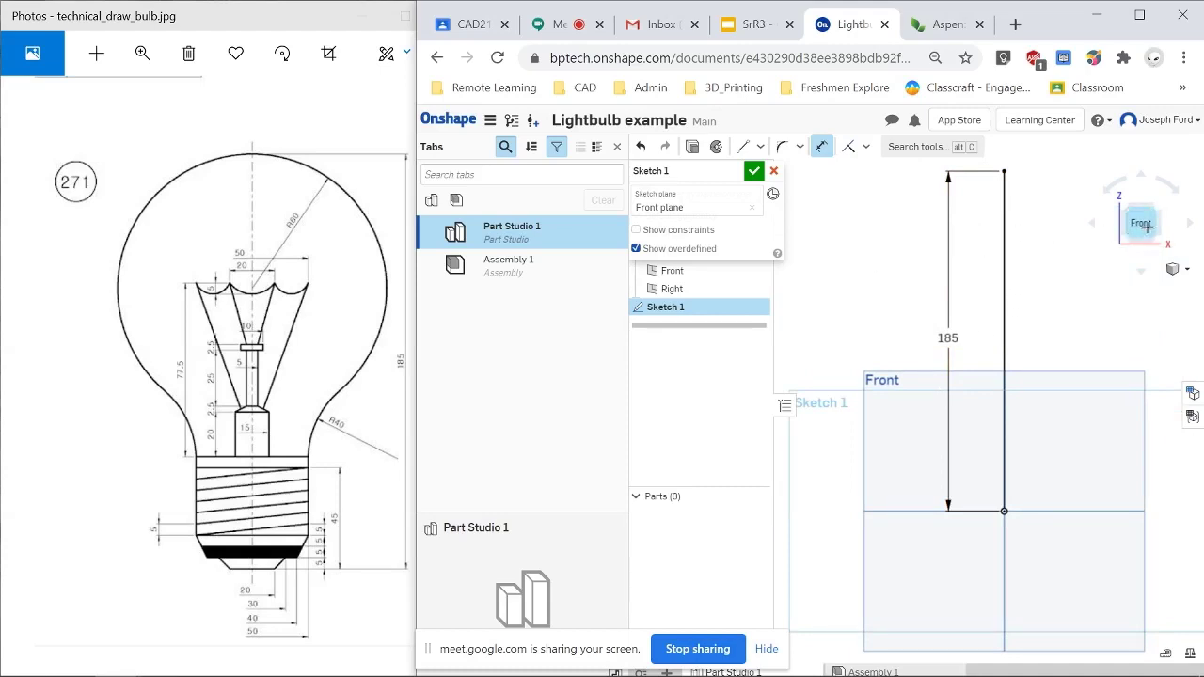
pyautogui.scroll(-5, 1029, 282)
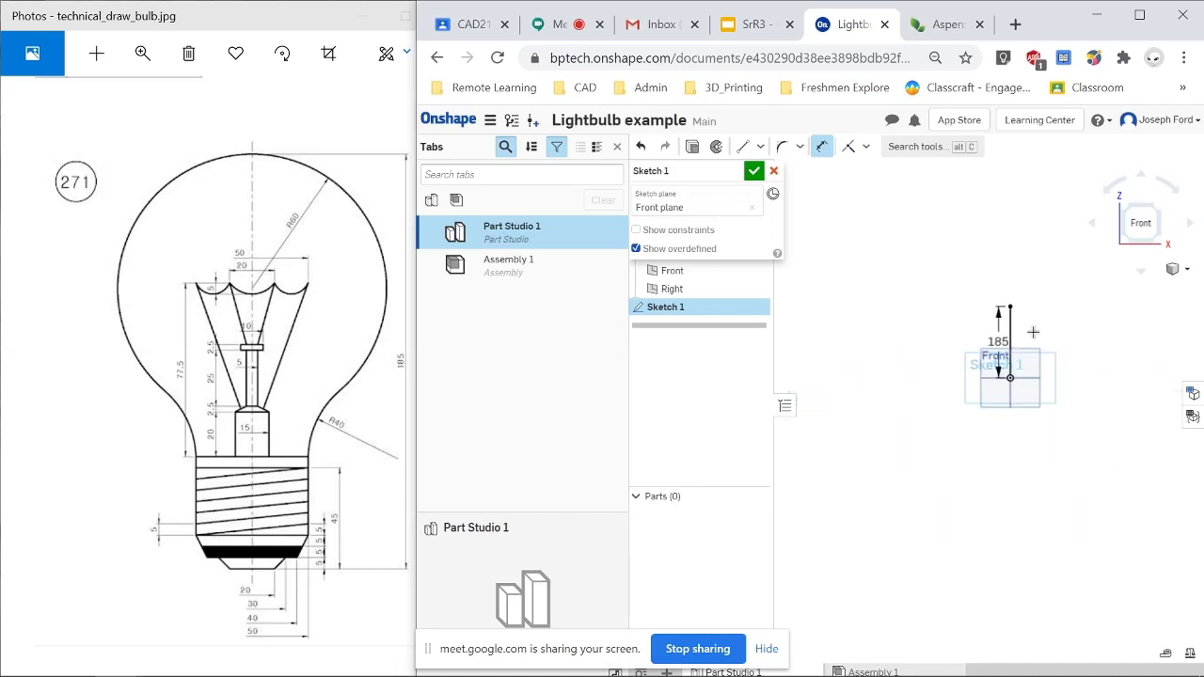
pyautogui.click(1140, 222)
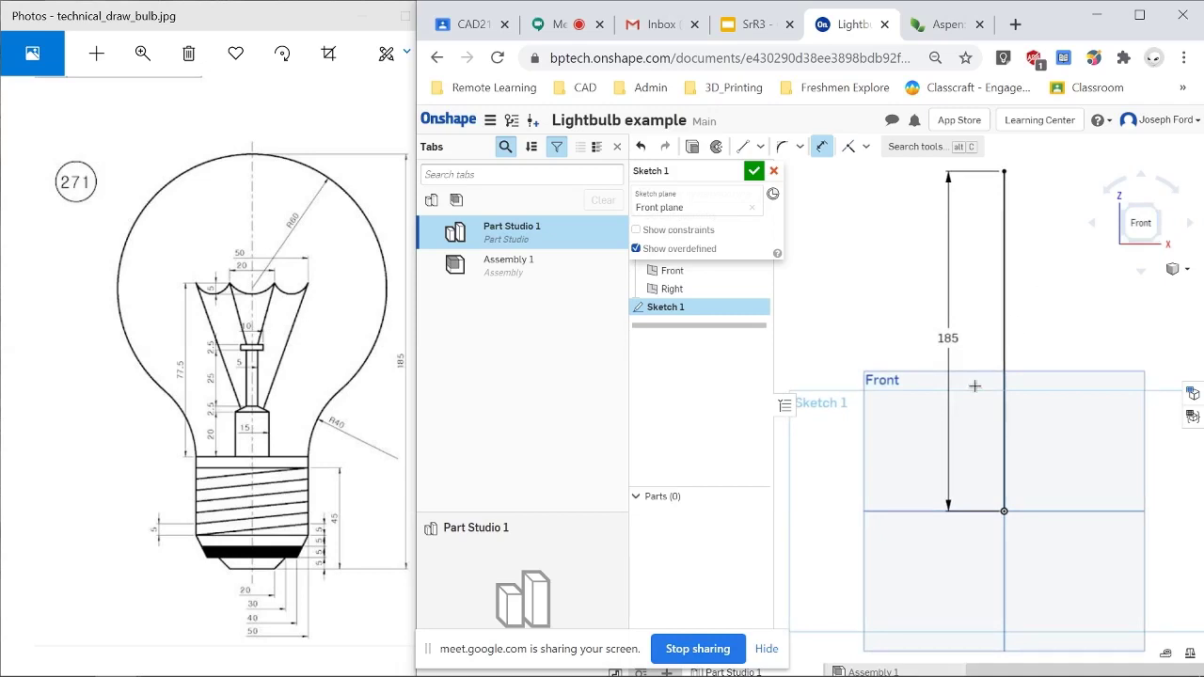
# - Drop the pending dimension and convert the 185 mm vertical line to construction geometry
pyautogui.rightClick(1005, 268)
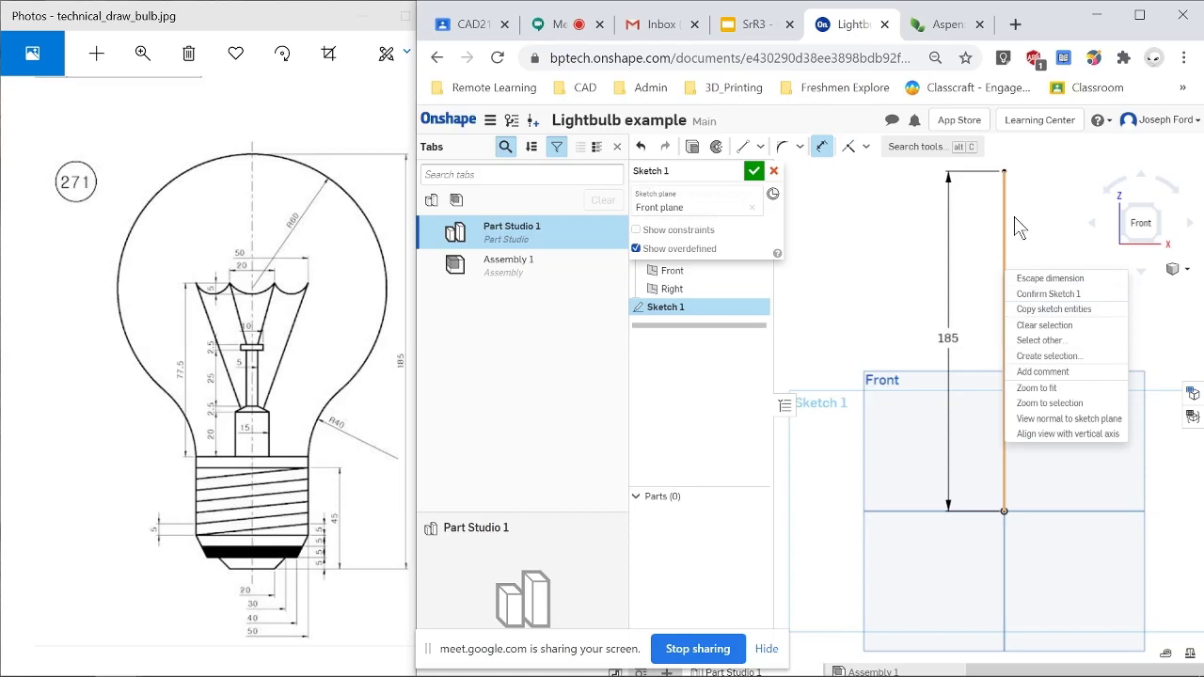
pyautogui.click(1073, 278)
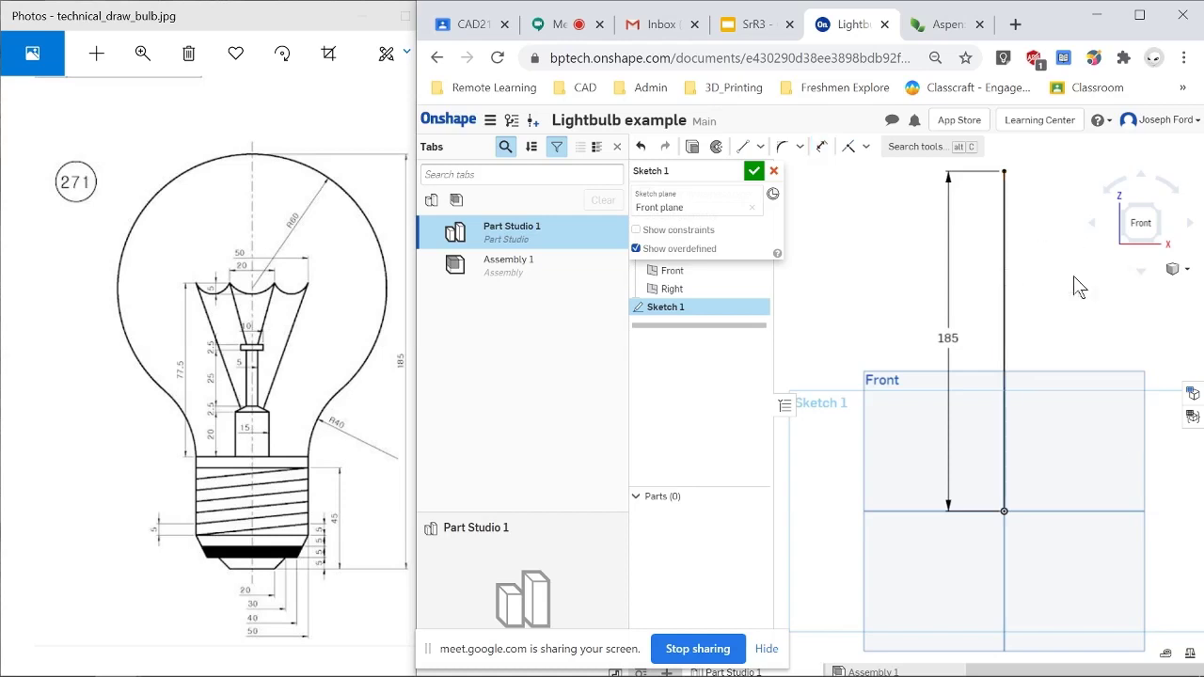
pyautogui.rightClick(1010, 289)
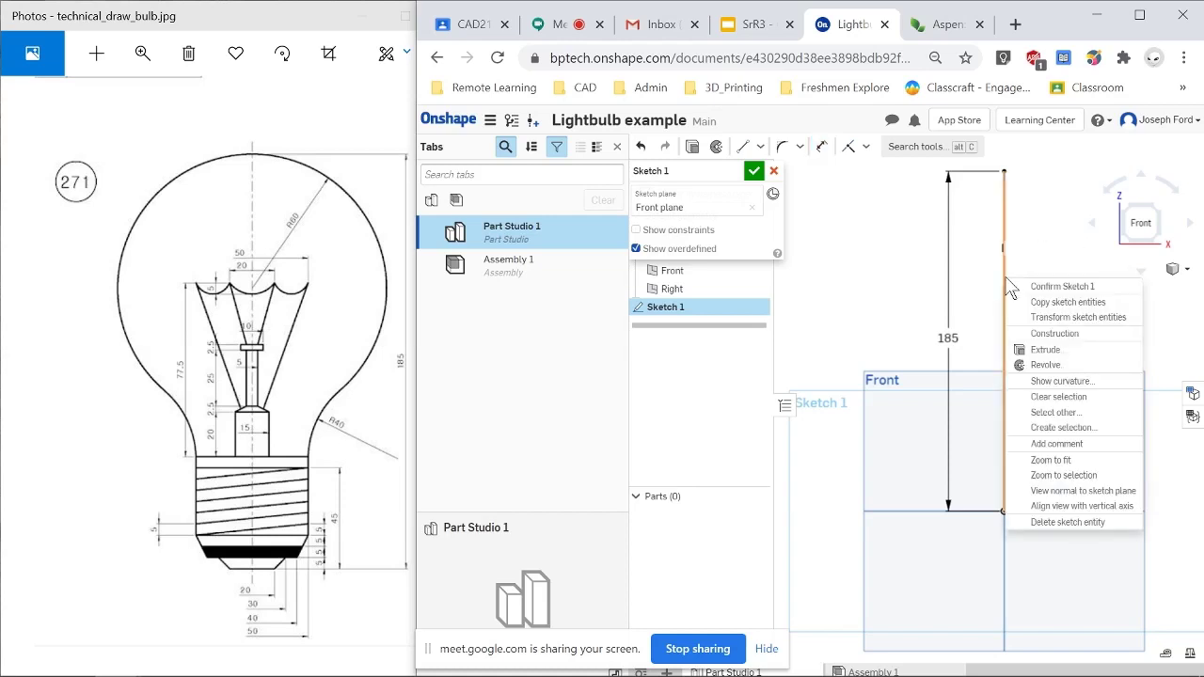
pyautogui.click(1076, 336)
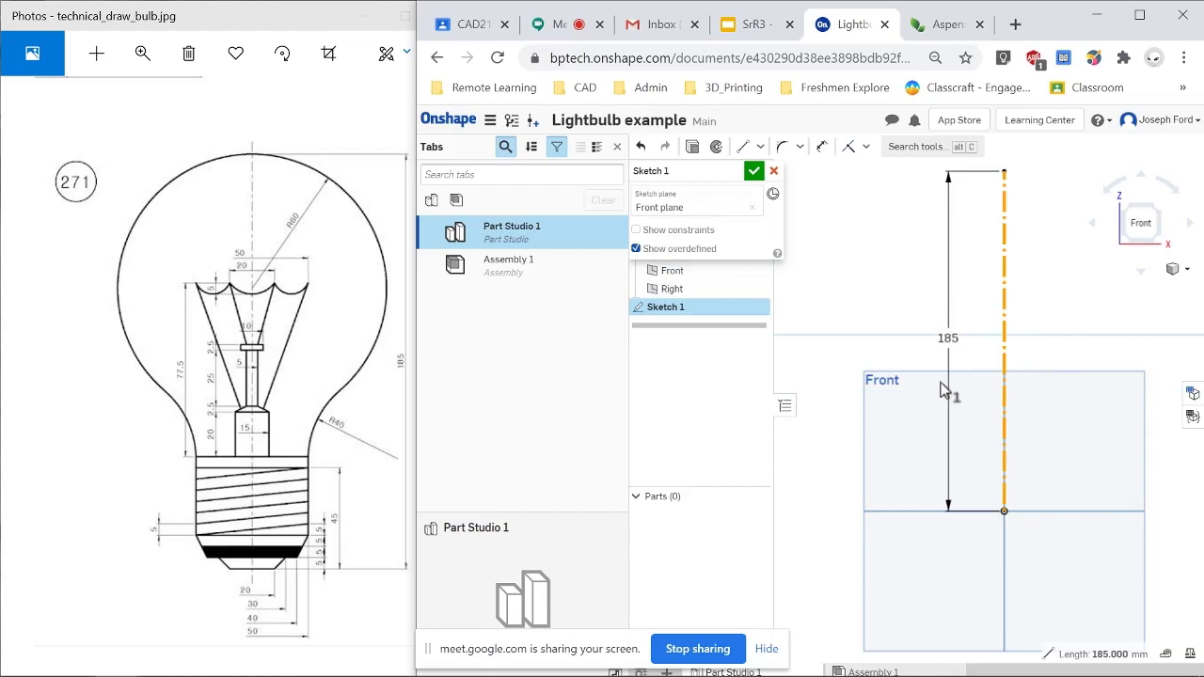
pyautogui.click(1061, 320)
pyautogui.scroll(-2, 1099, 405)
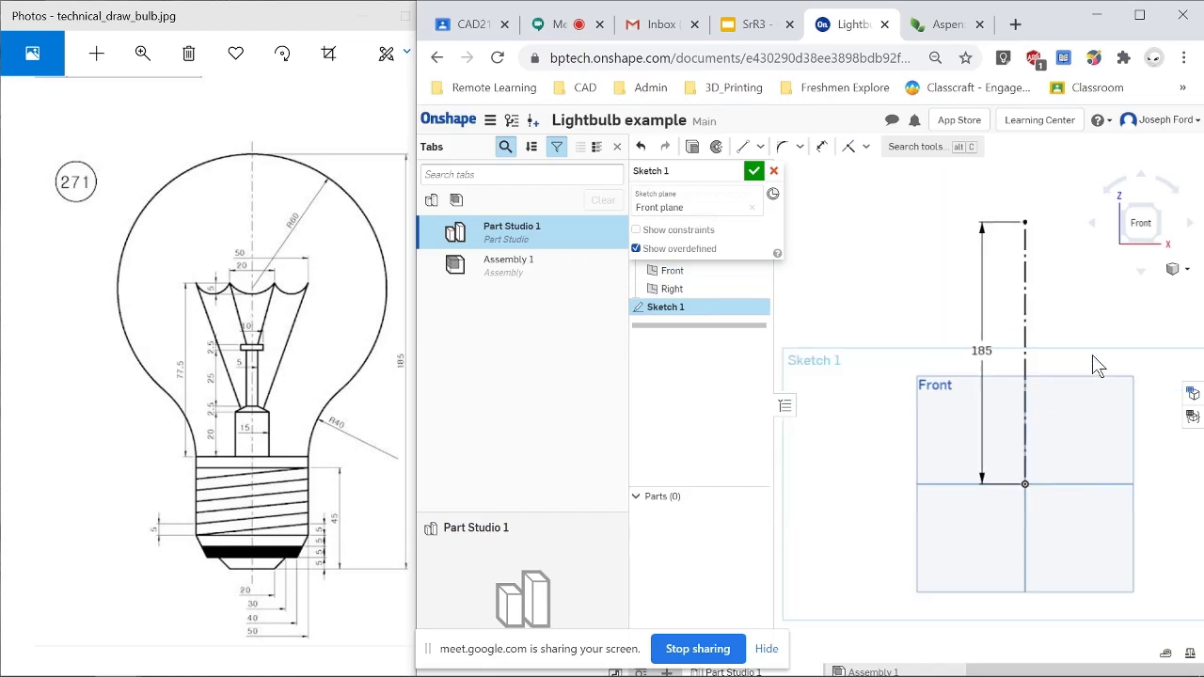
pyautogui.scroll(2, 1148, 296)
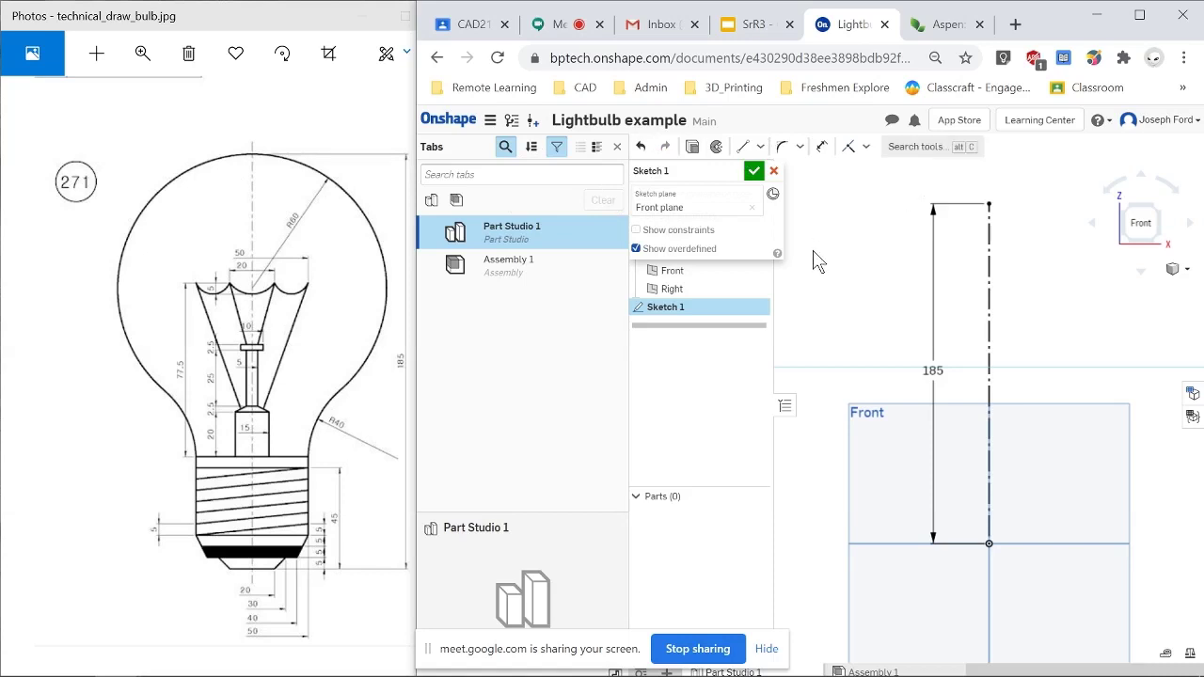
# - Find 'circ' in the tool search and choose the Center point circle tool
pyautogui.hotkey('alt', 'c')
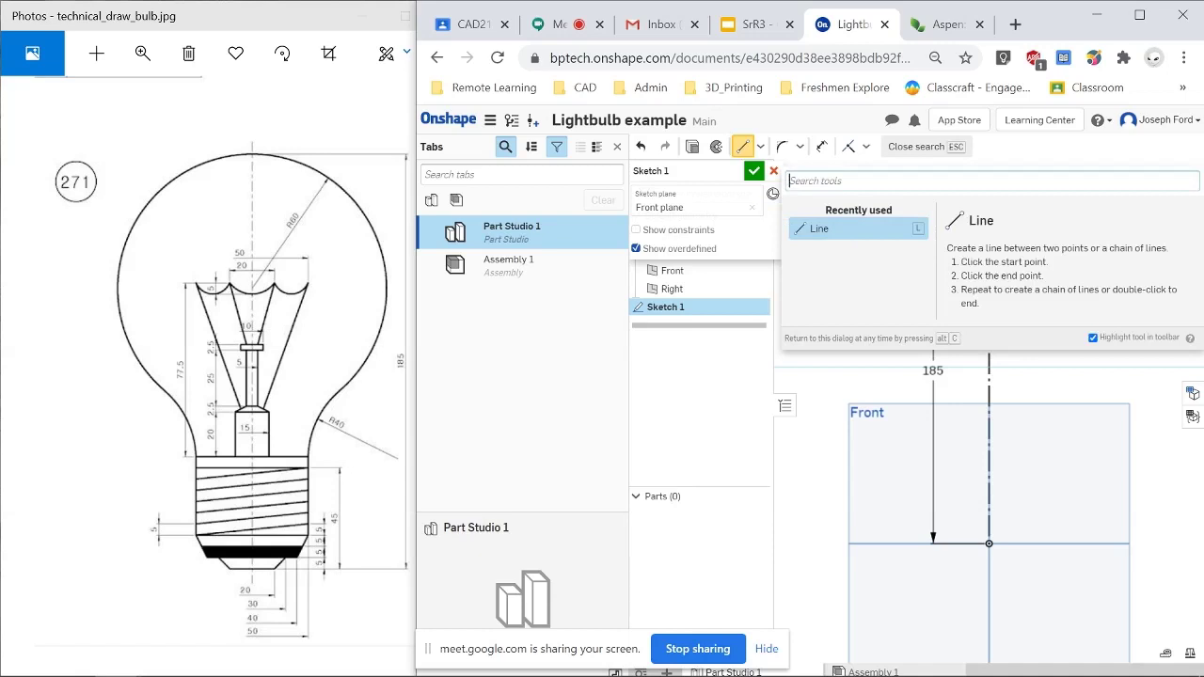
pyautogui.write('circ')
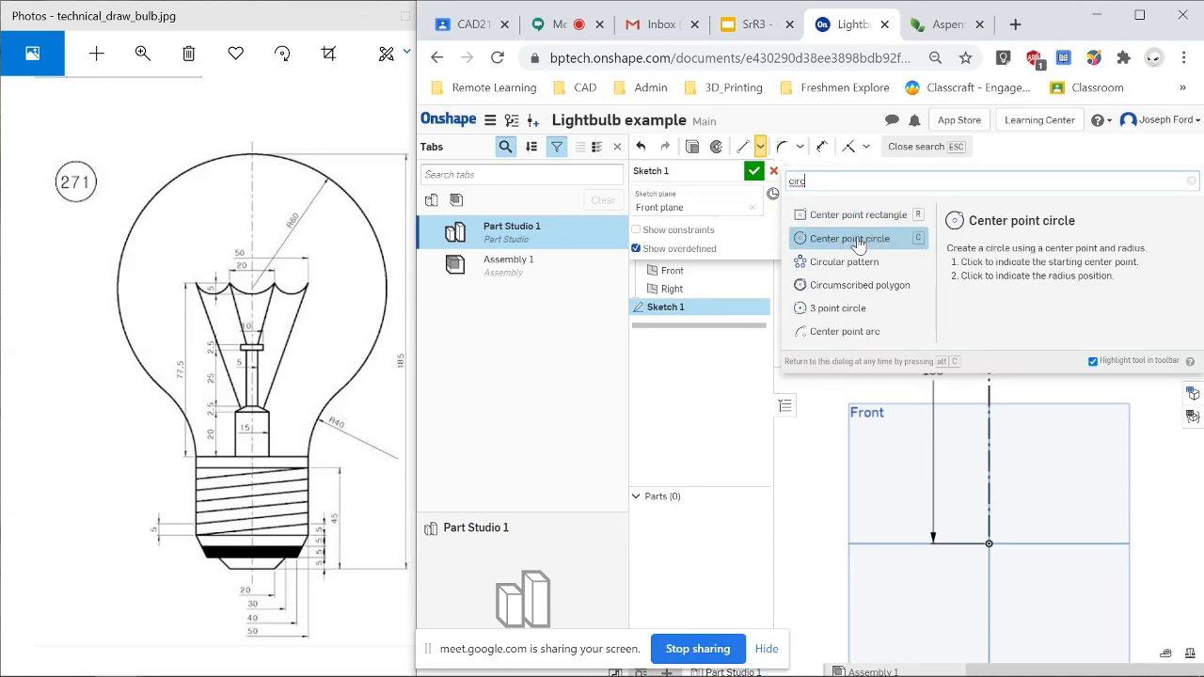
pyautogui.click(850, 239)
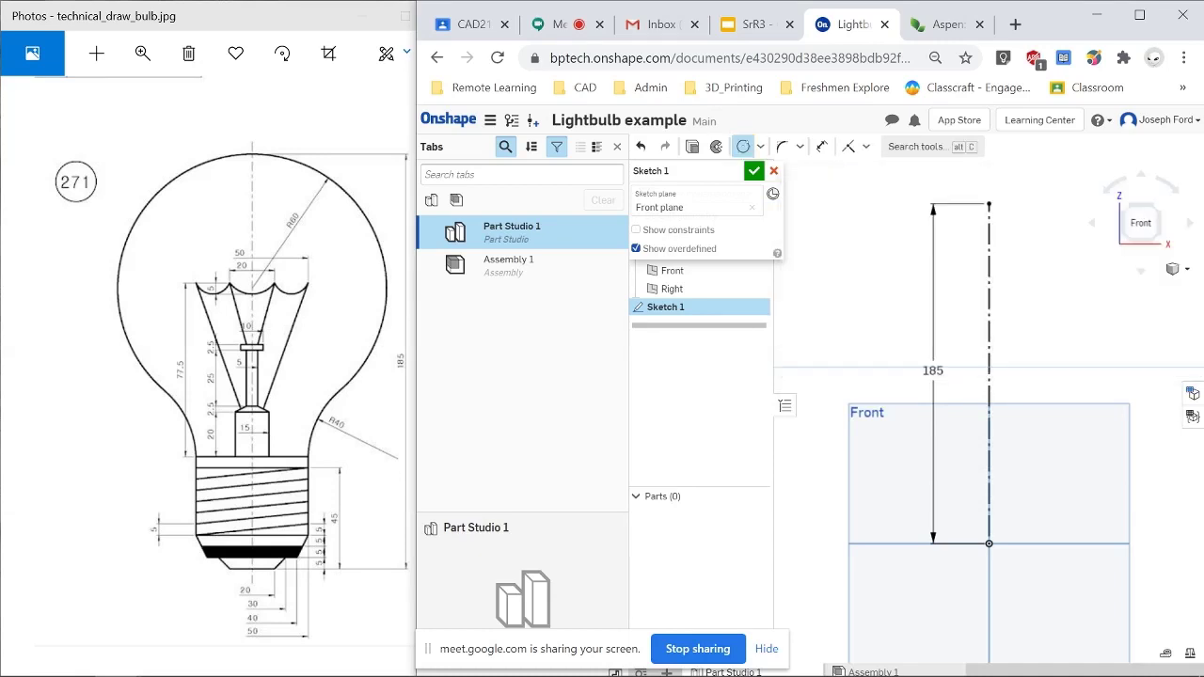
pyautogui.click(762, 148)
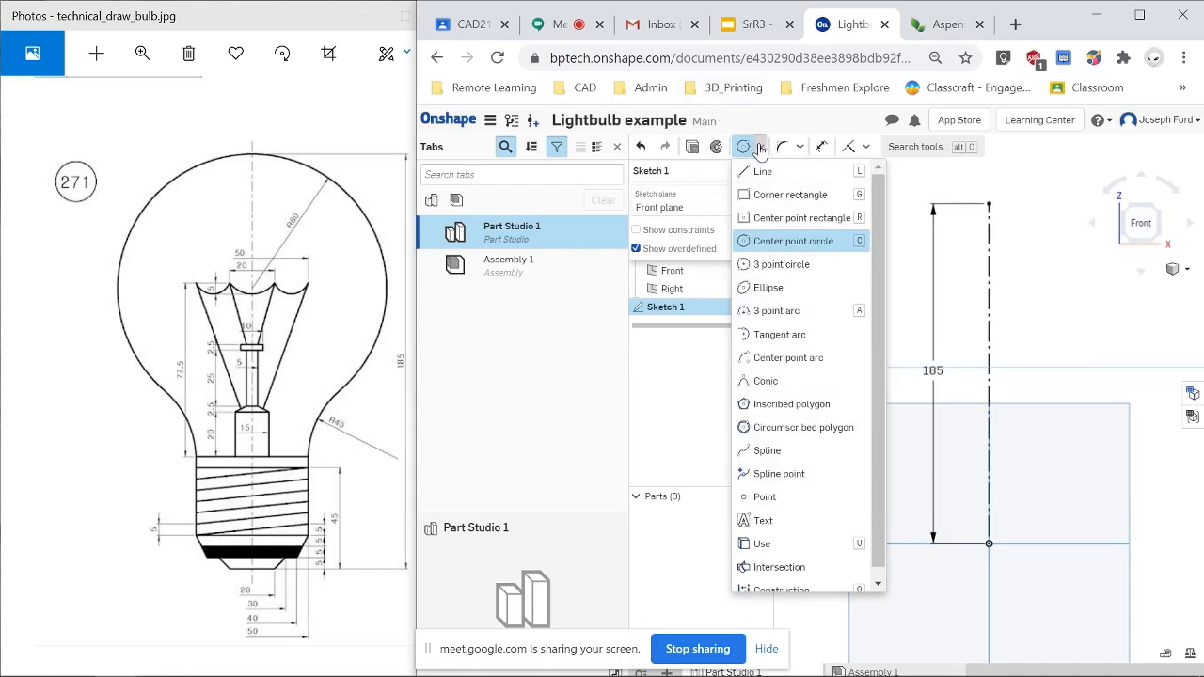
pyautogui.click(761, 147)
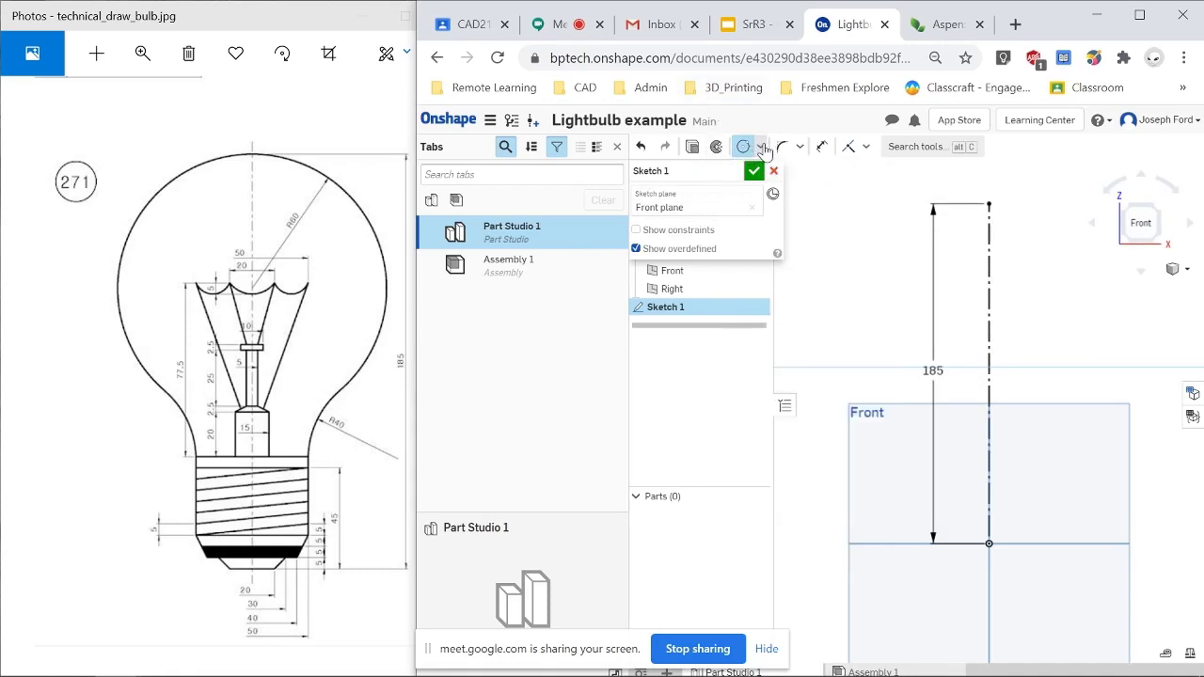
# - Draw a circle centred on the construction line and dimension its diameter to 120
pyautogui.click(990, 348)
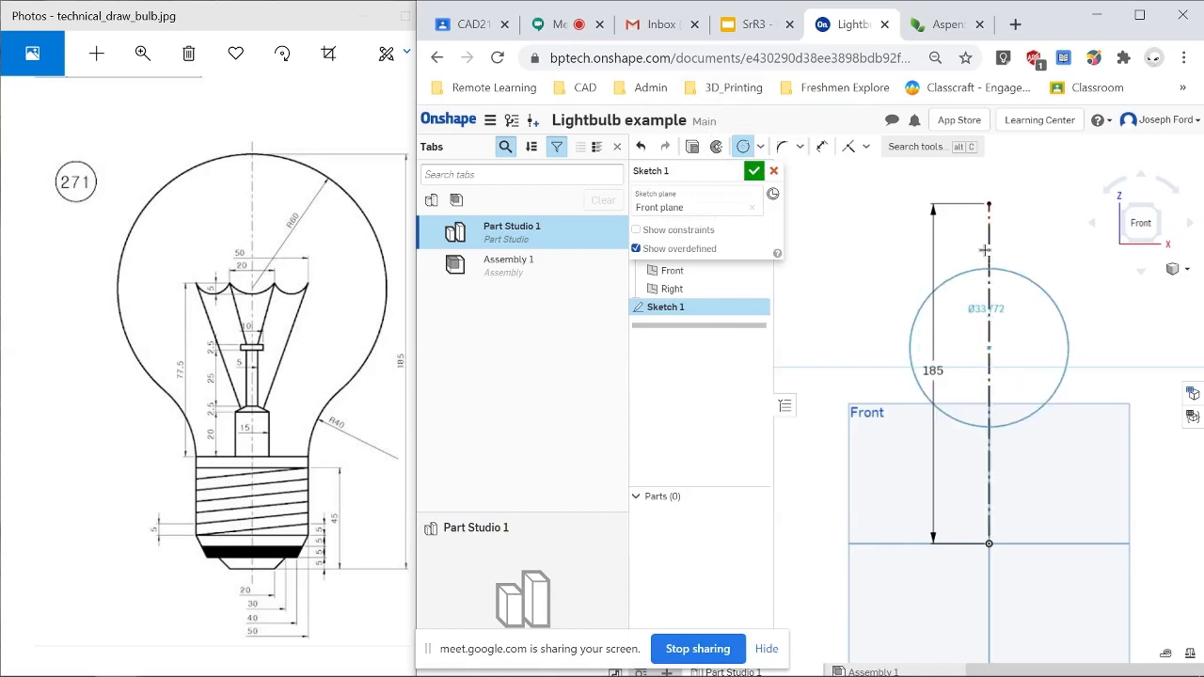
pyautogui.click(989, 203)
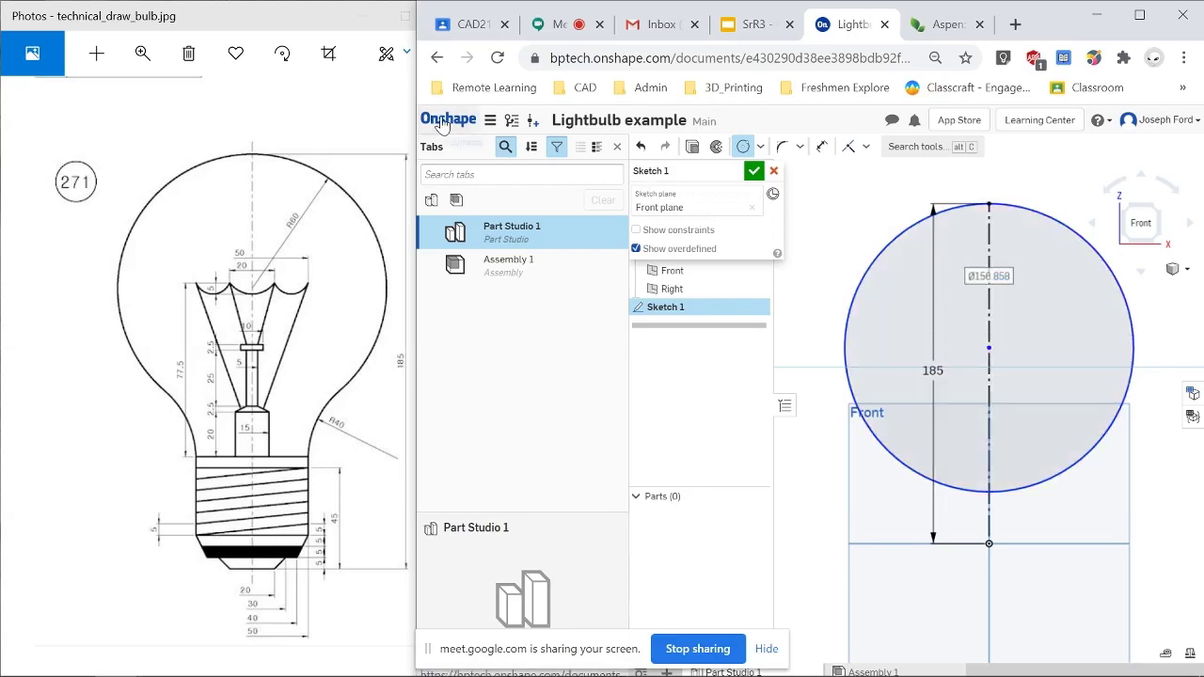
pyautogui.press('d')
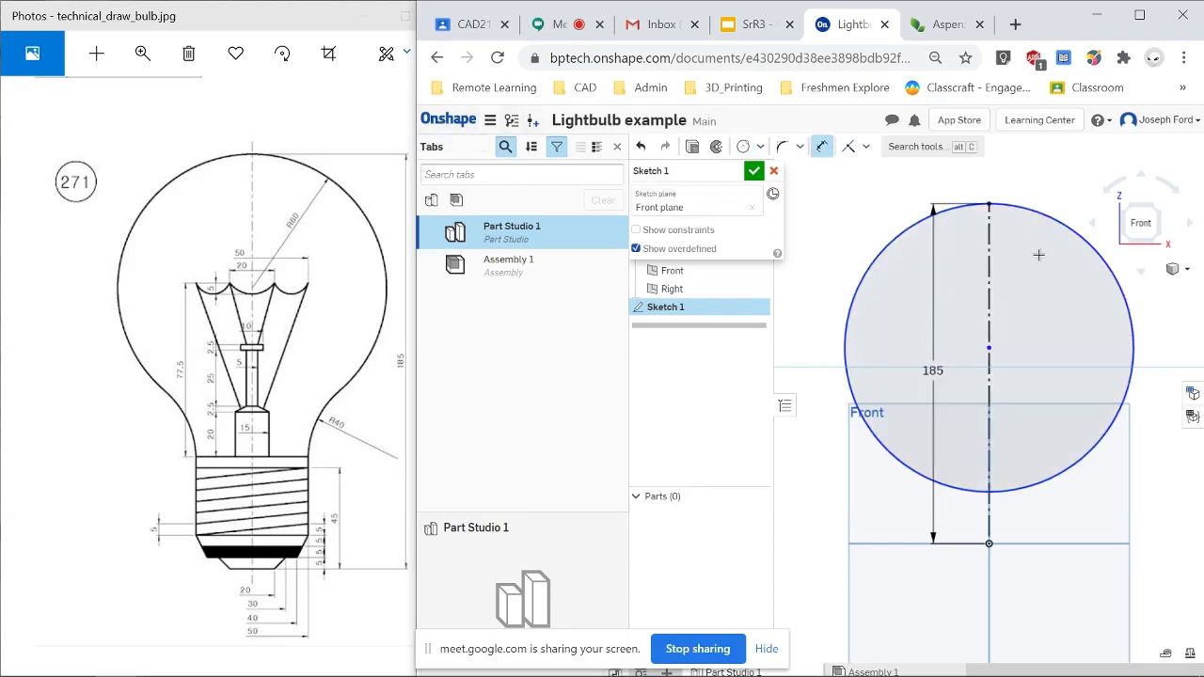
pyautogui.click(1108, 264)
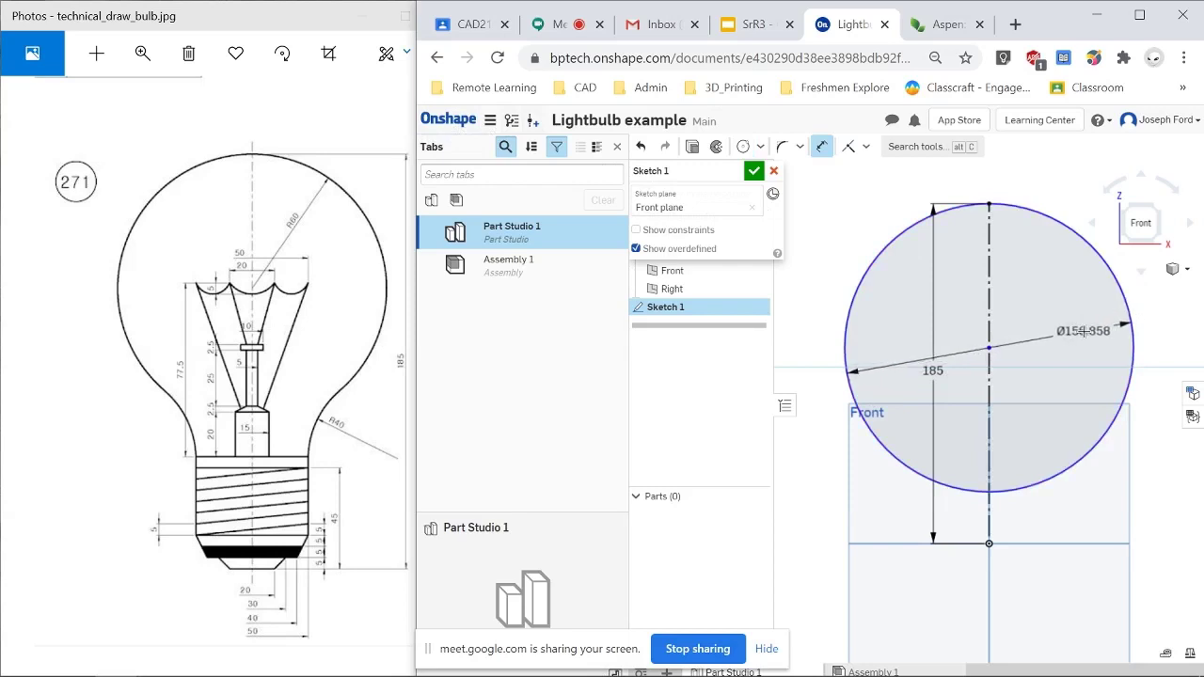
pyautogui.click(1084, 332)
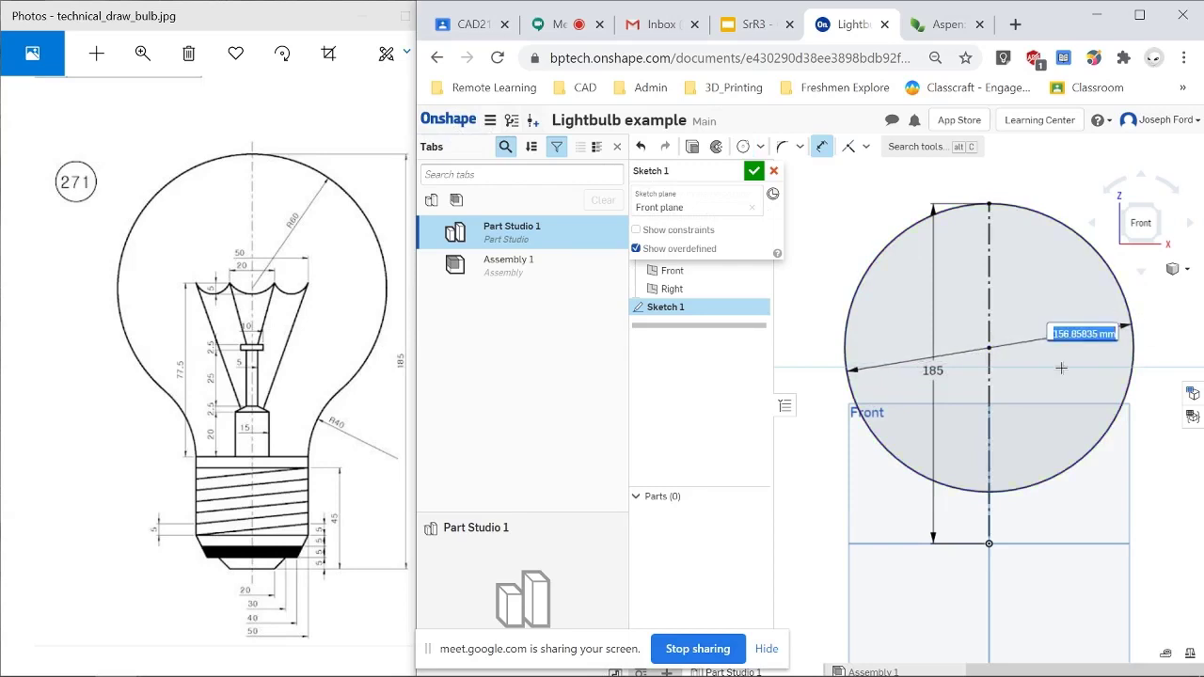
pyautogui.write('120')
pyautogui.press('Return')
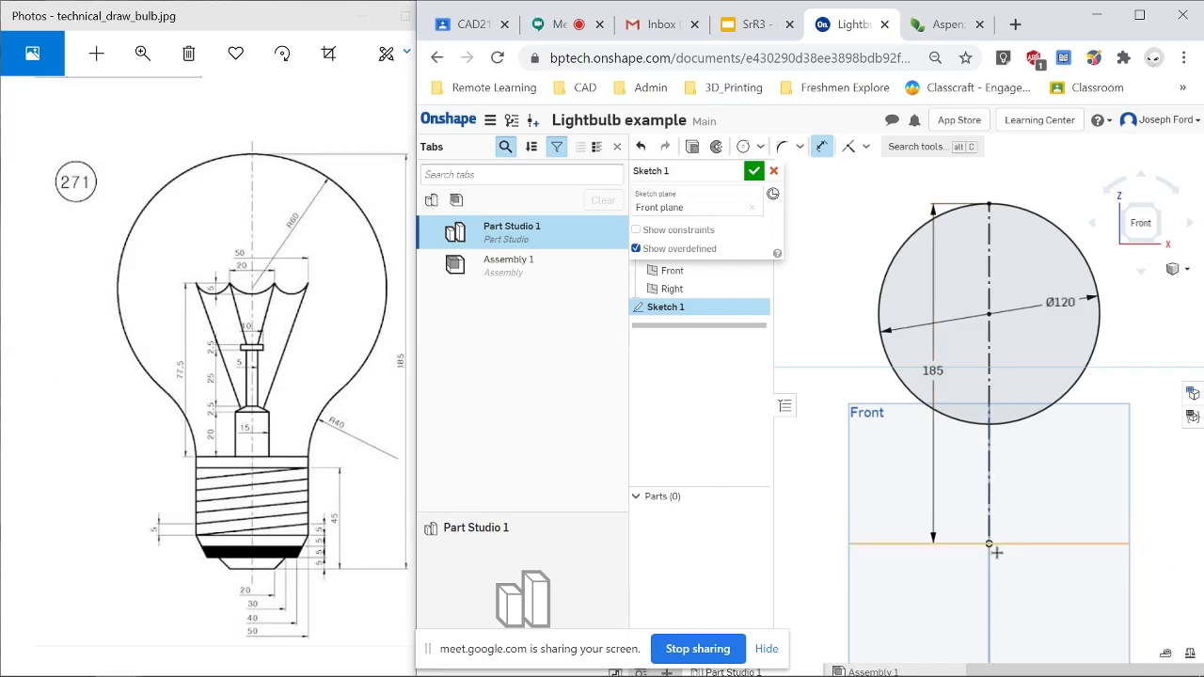
# - Draw a horizontal line right from the origin, then a vertical line upward
pyautogui.scroll(2, 1054, 567)
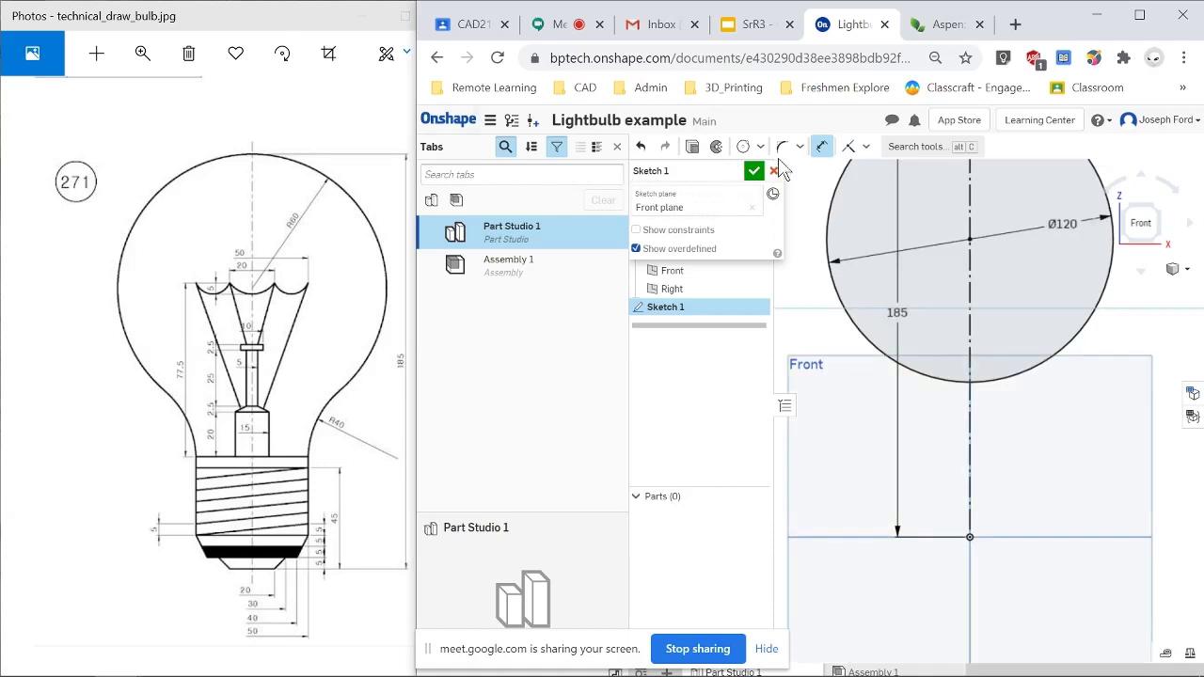
pyautogui.press('l')
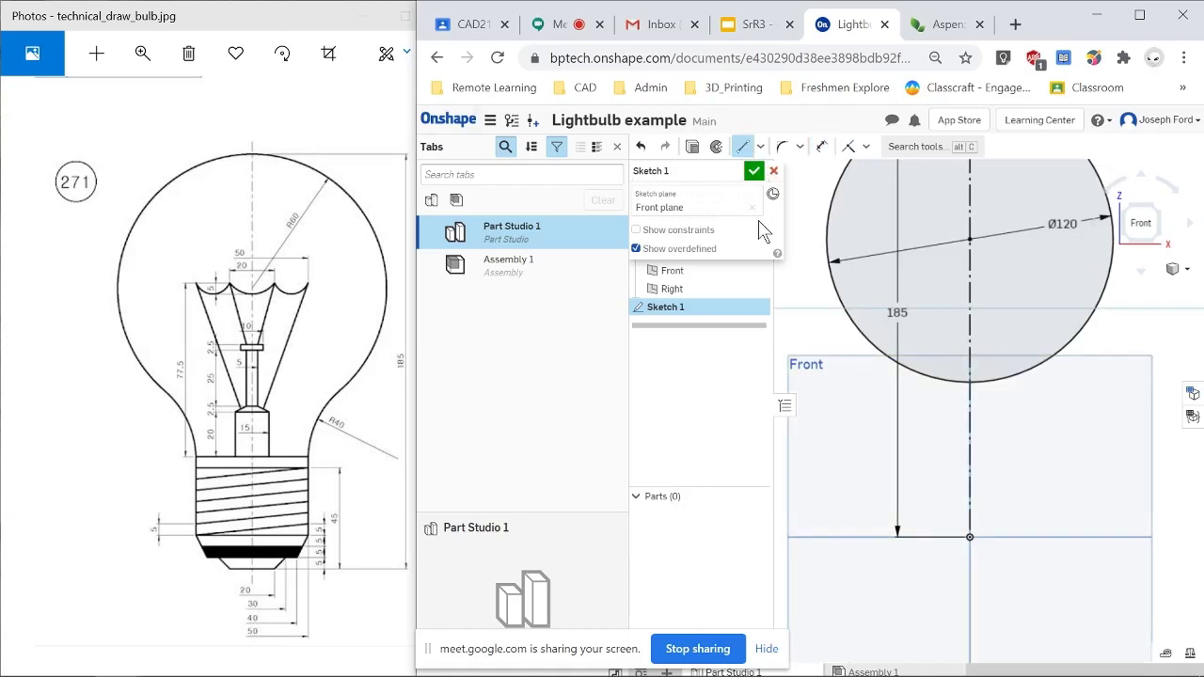
pyautogui.click(971, 537)
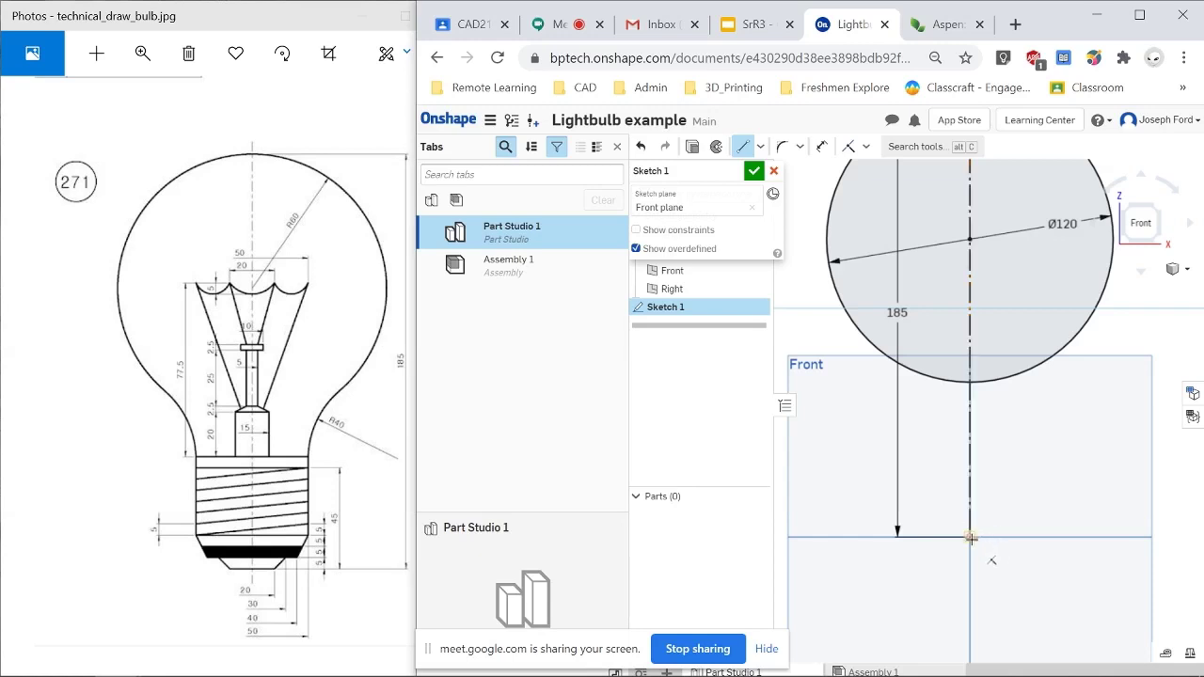
pyautogui.click(1039, 537)
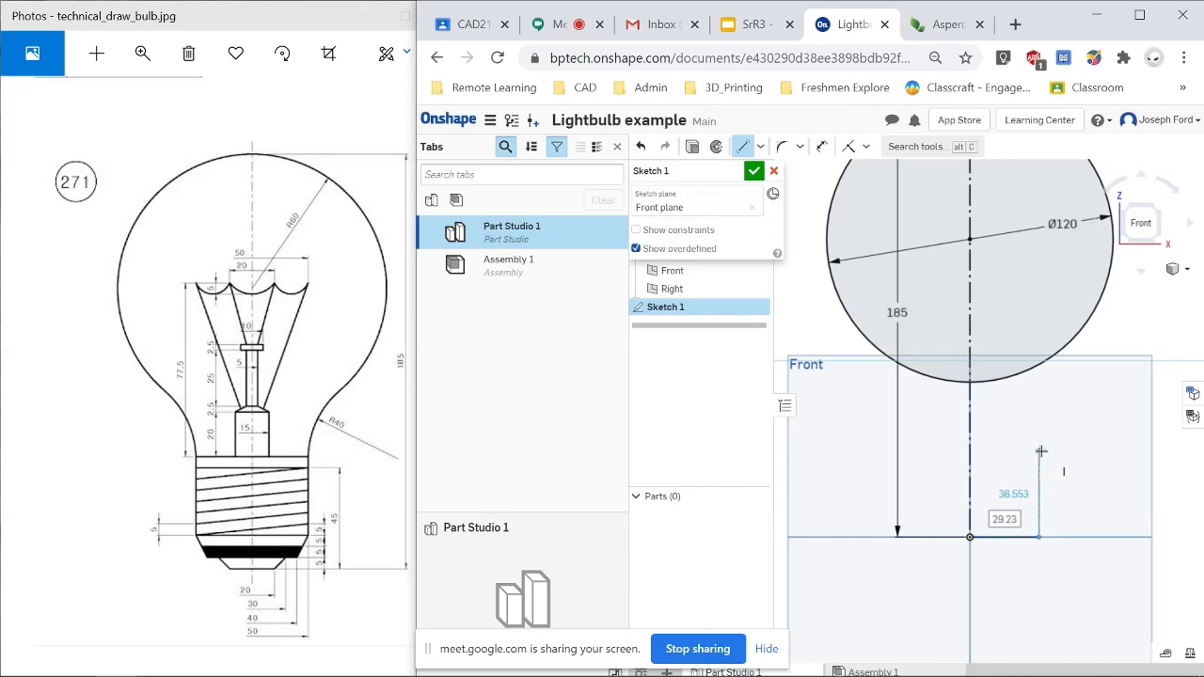
pyautogui.click(1040, 452)
pyautogui.press('Escape')
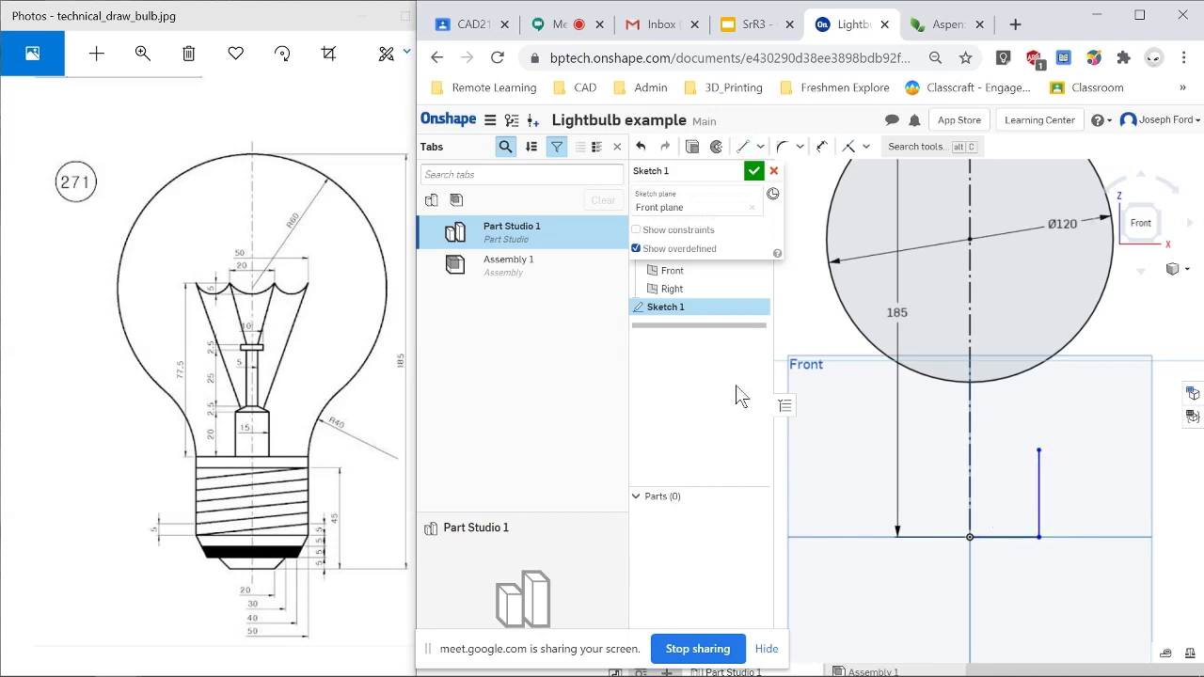
# - Dimension the horizontal line to 25 mm and the vertical line to 50 mm
pyautogui.press('d')
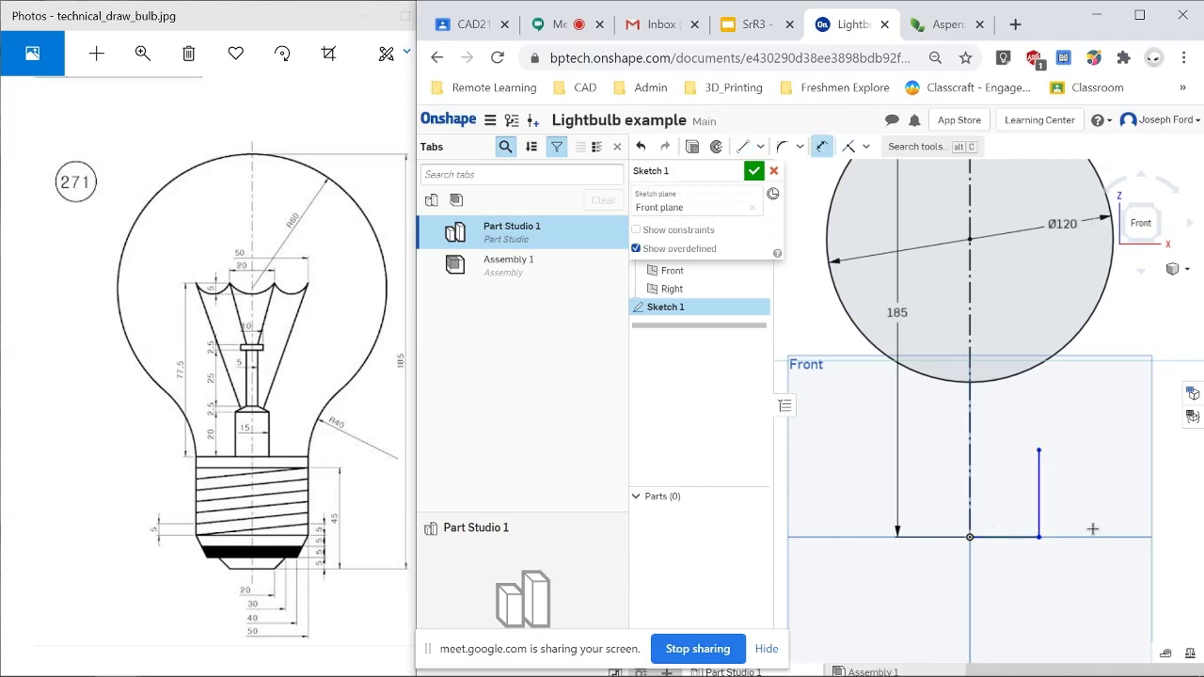
pyautogui.click(1009, 539)
pyautogui.click(1009, 568)
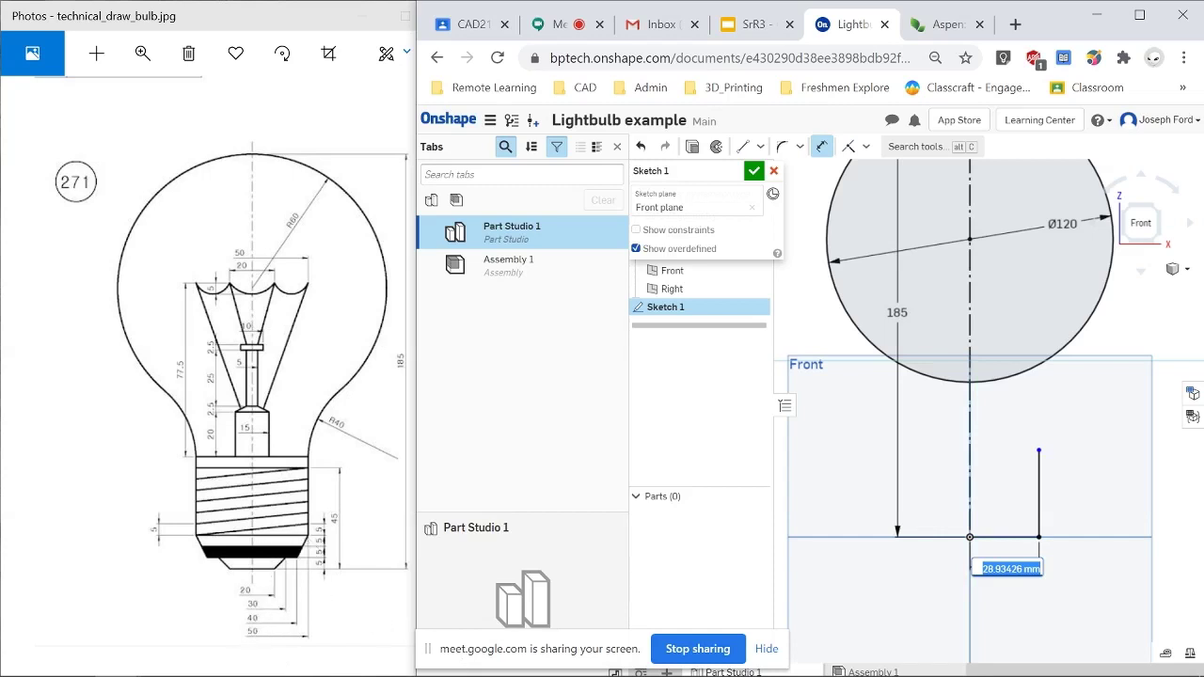
pyautogui.write('25')
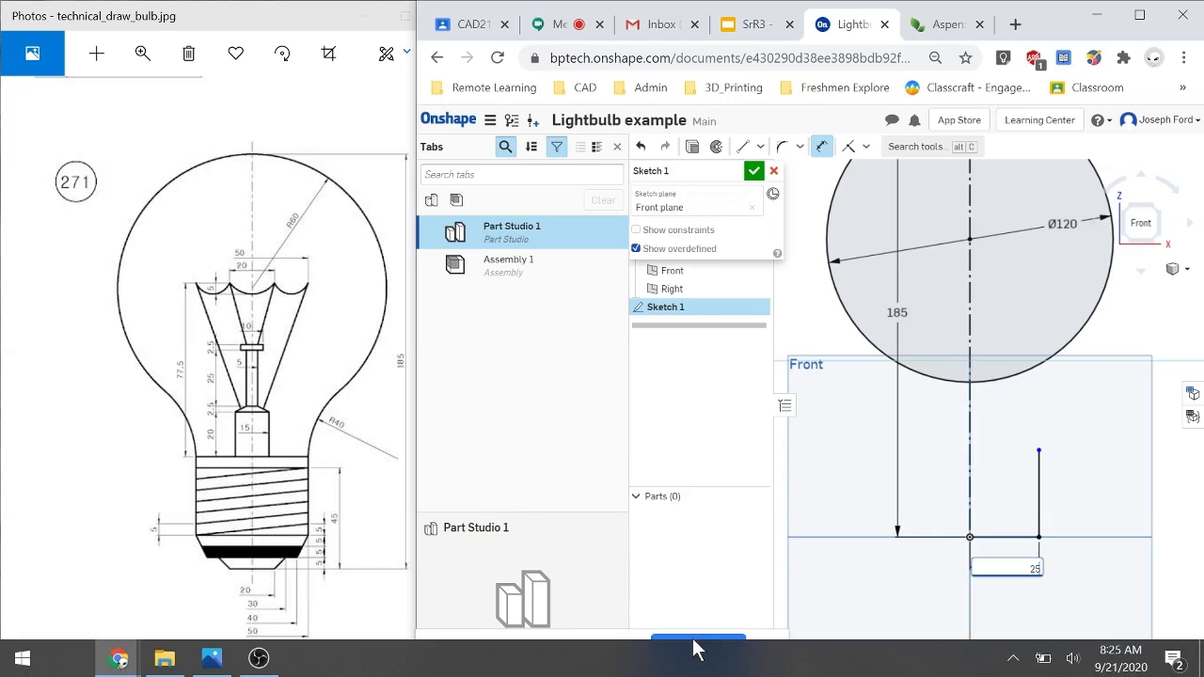
pyautogui.press('Return')
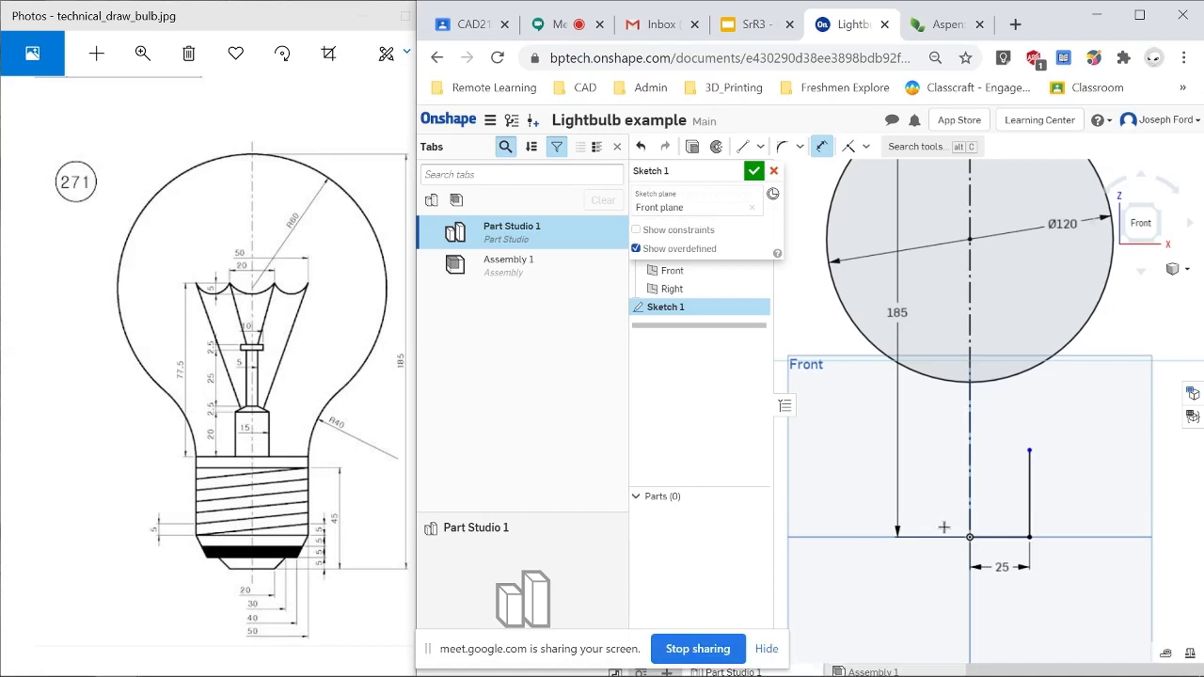
pyautogui.press('Escape')
pyautogui.press('d')
pyautogui.click(1029, 494)
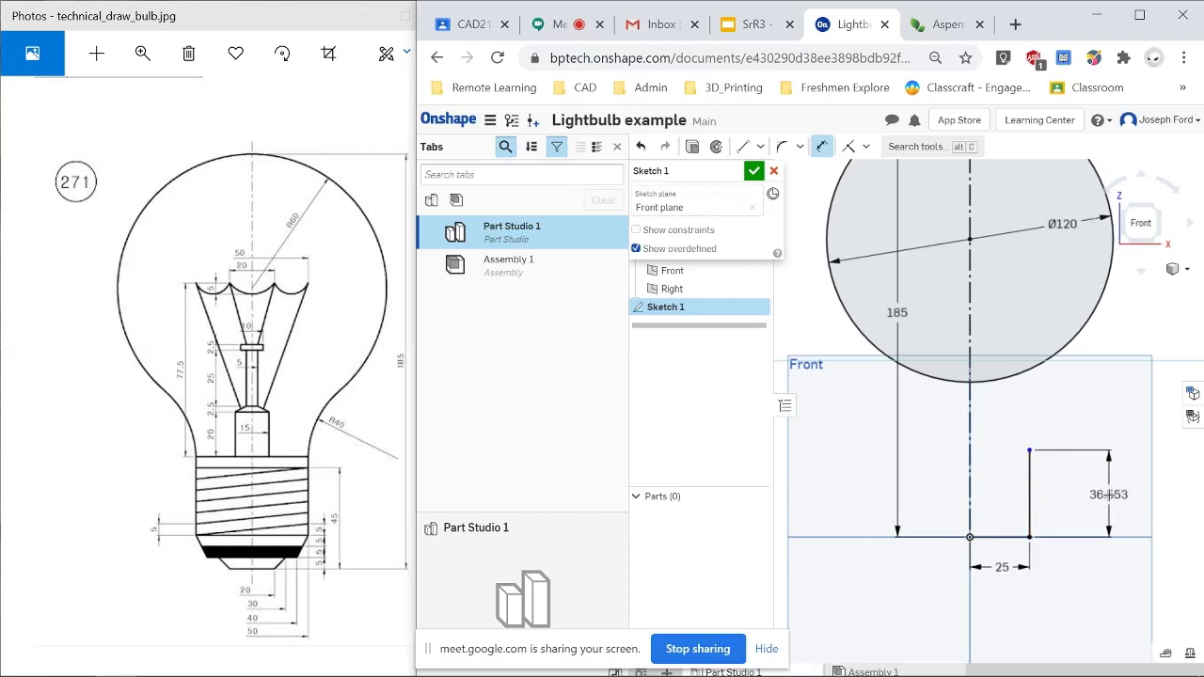
pyautogui.click(1110, 494)
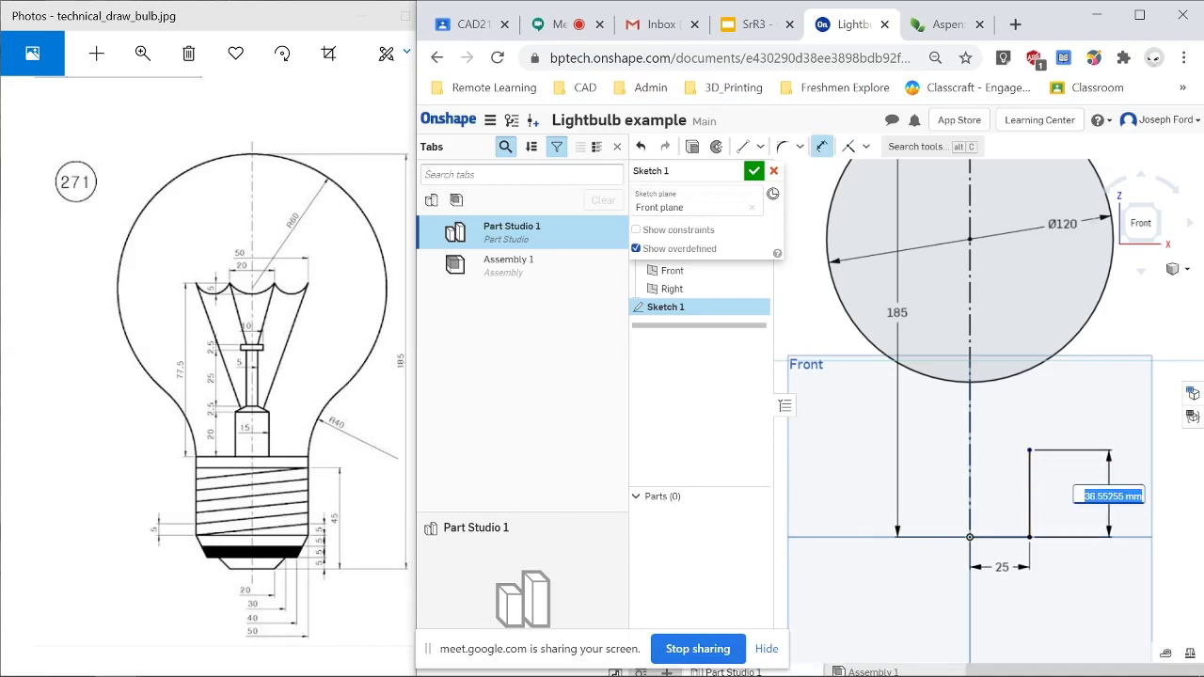
pyautogui.write('50')
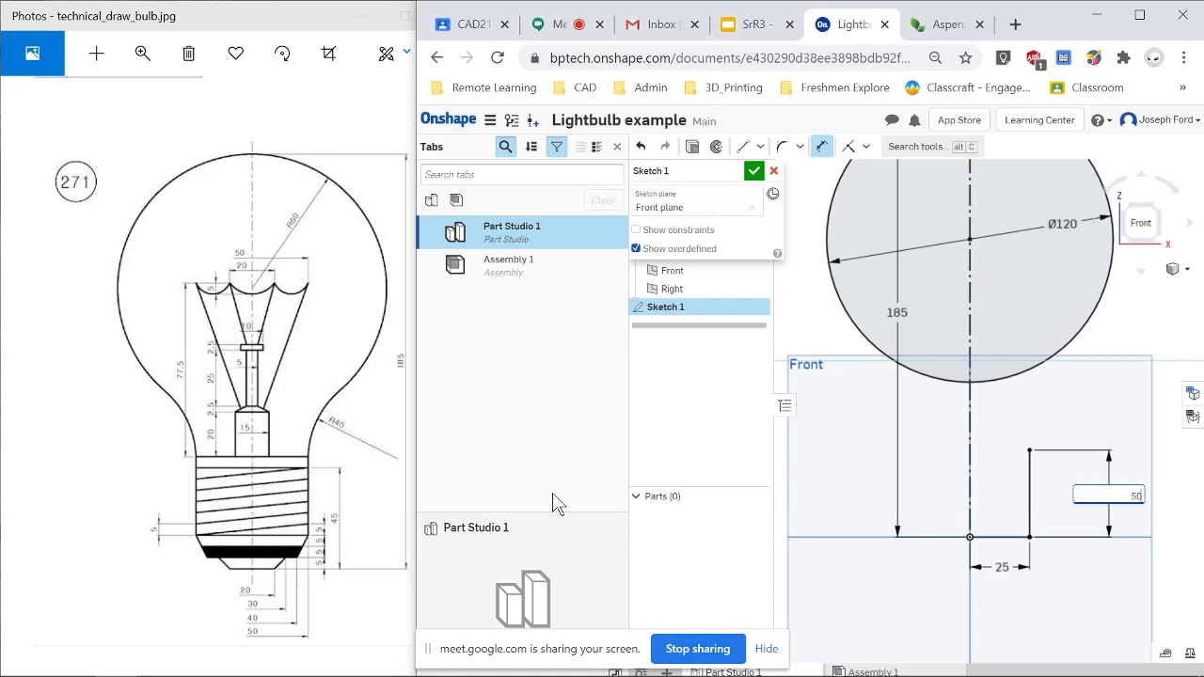
pyautogui.press('Return')
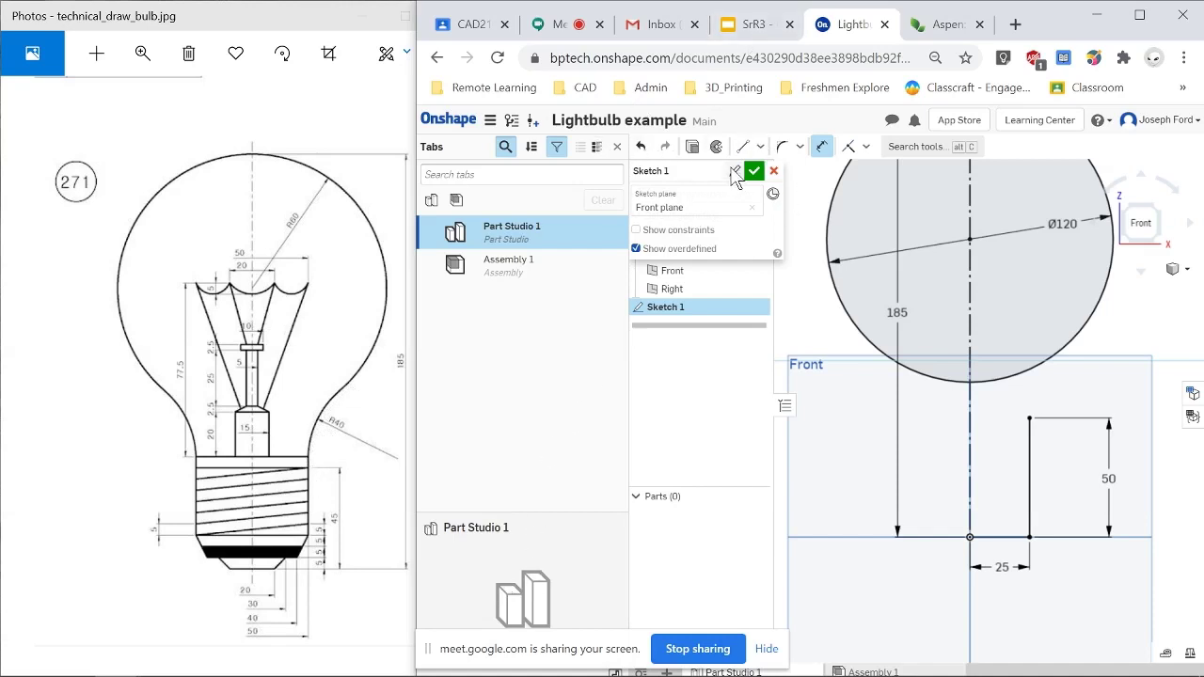
# - Draw a smaller centre-point circle right of the 50 mm line, through its top end
pyautogui.press('c')
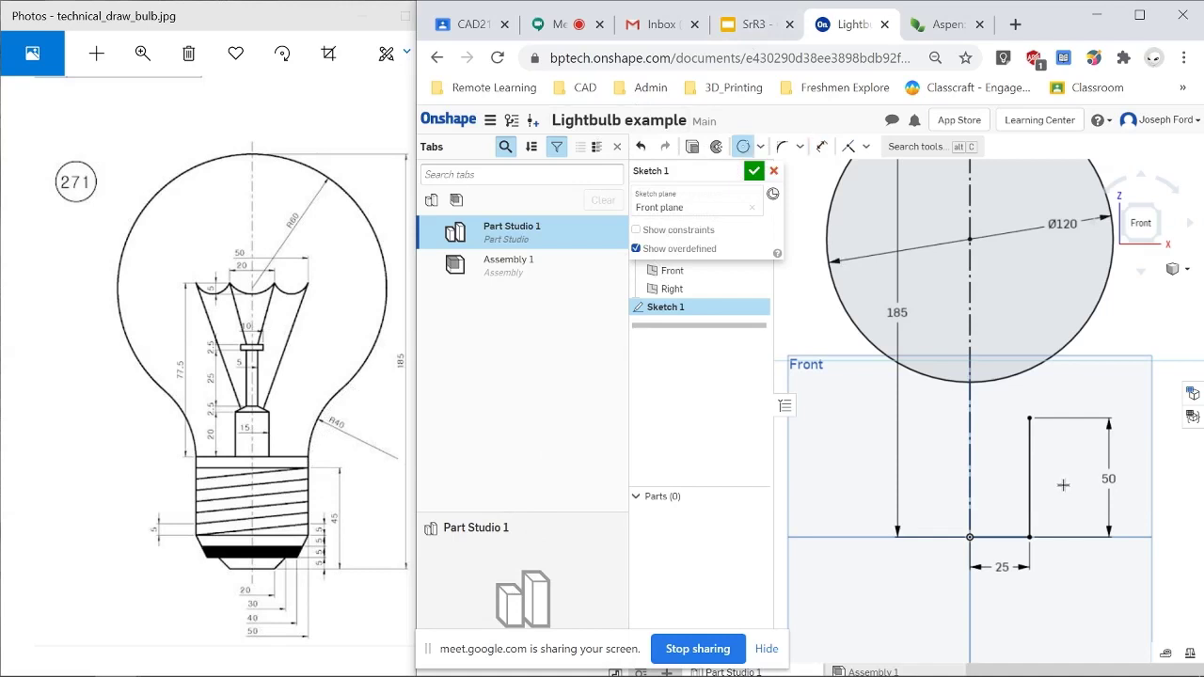
pyautogui.click(762, 147)
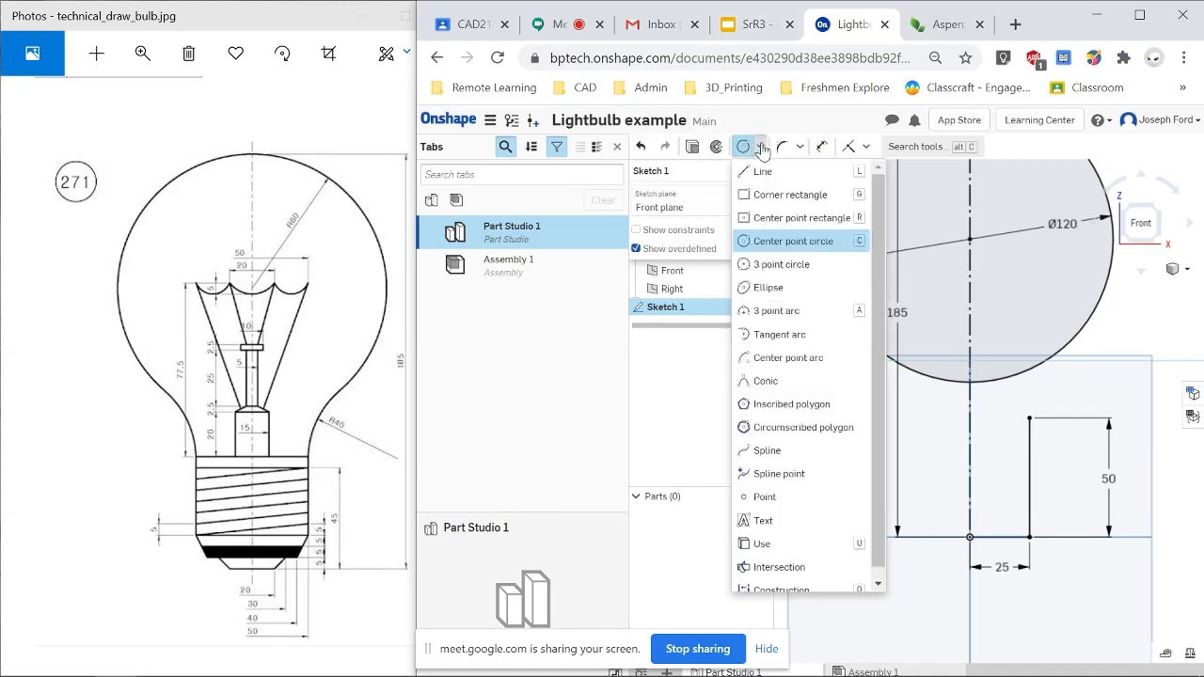
pyautogui.click(813, 262)
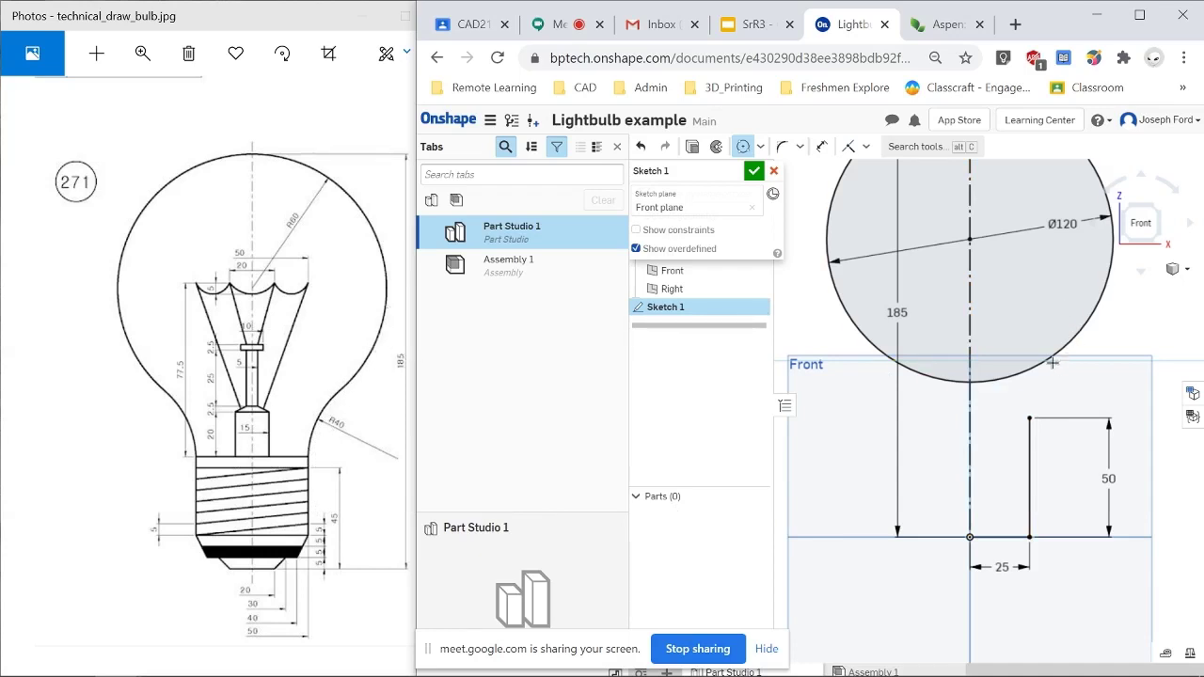
pyautogui.click(1041, 392)
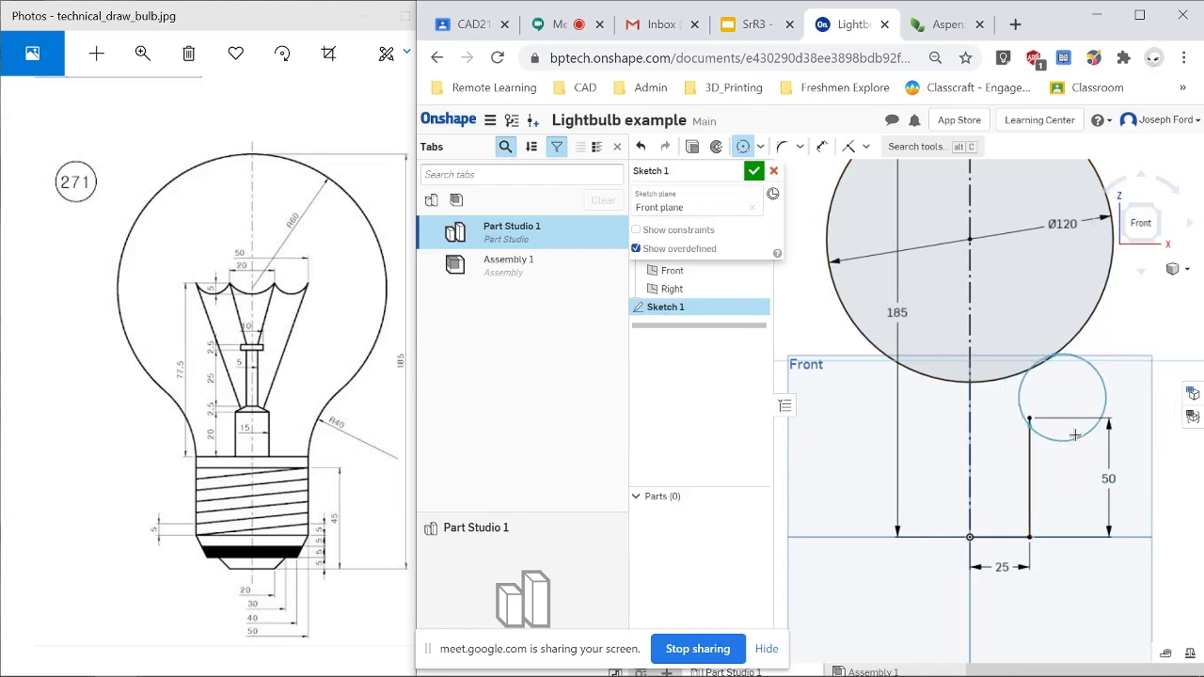
pyautogui.click(1158, 452)
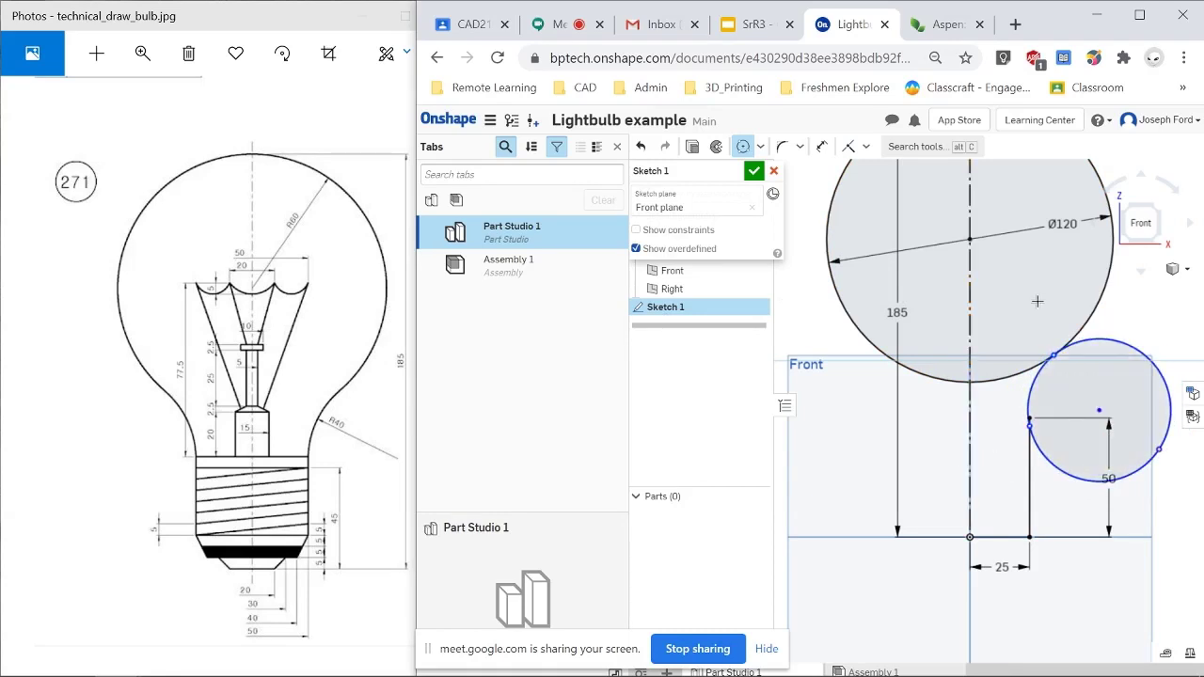
# - Select and deselect the Ø120 circle, then bring up the sketch constraint list
pyautogui.click(847, 177)
pyautogui.click(1018, 430)
pyautogui.click(867, 147)
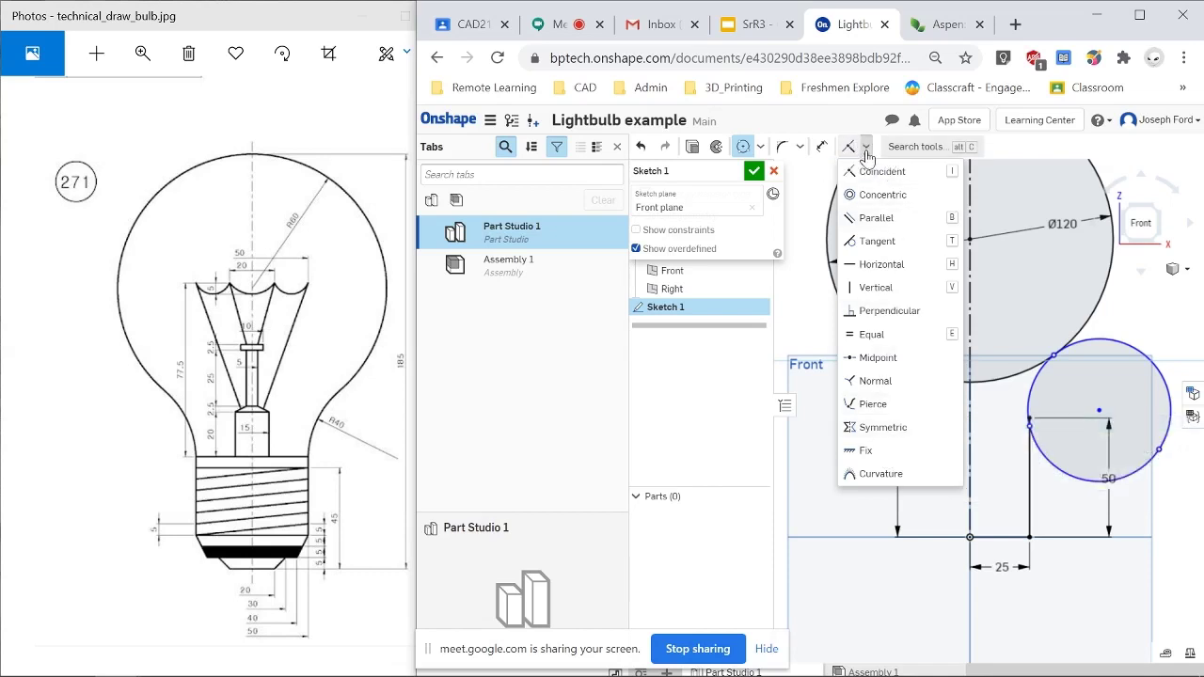
# - Make the small circle tangent to the Ø120 circle and to the vertical line
pyautogui.click(892, 241)
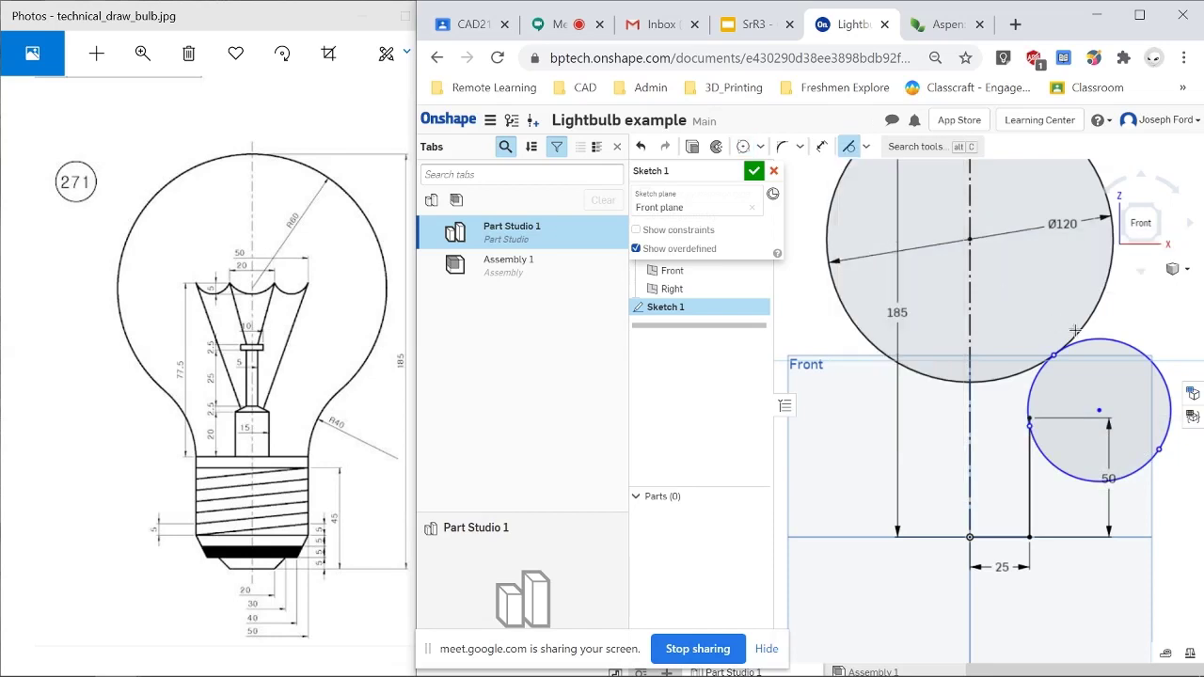
pyautogui.click(1075, 330)
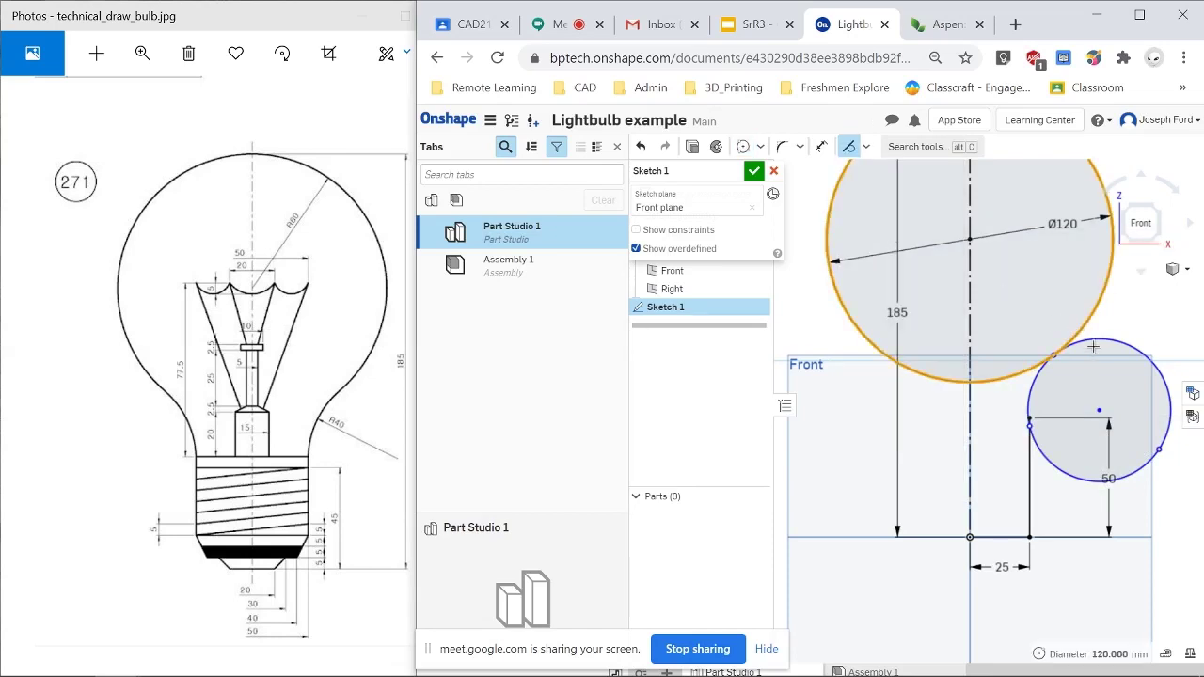
pyautogui.click(1093, 339)
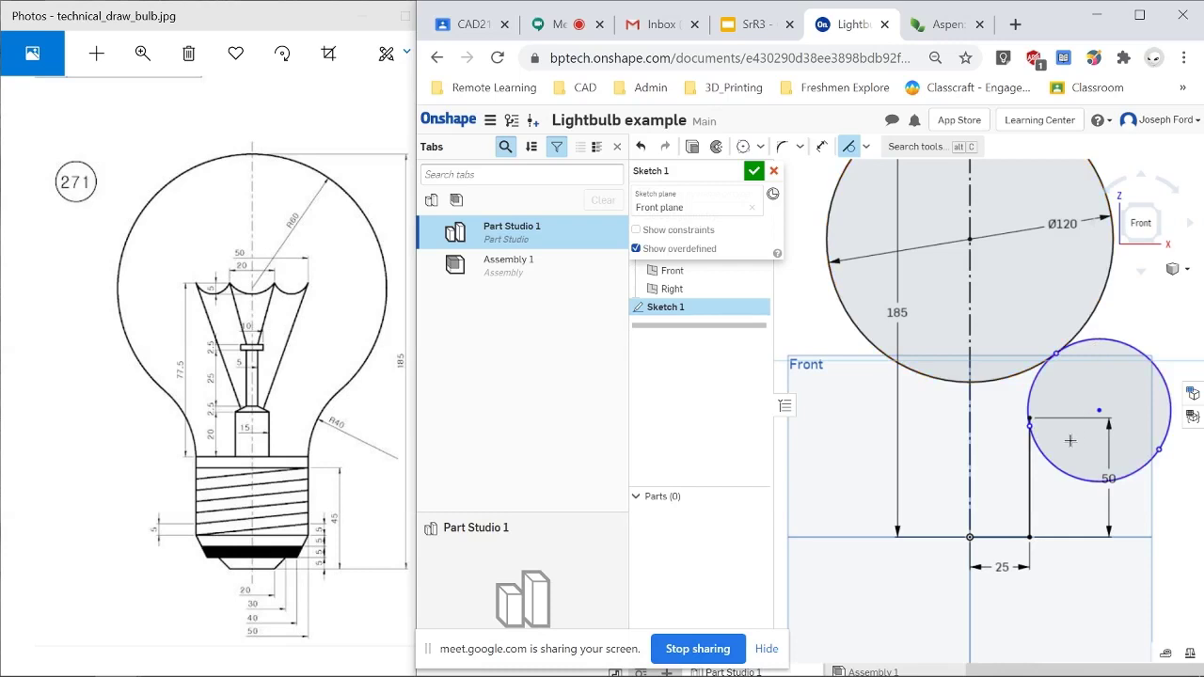
pyautogui.click(1039, 444)
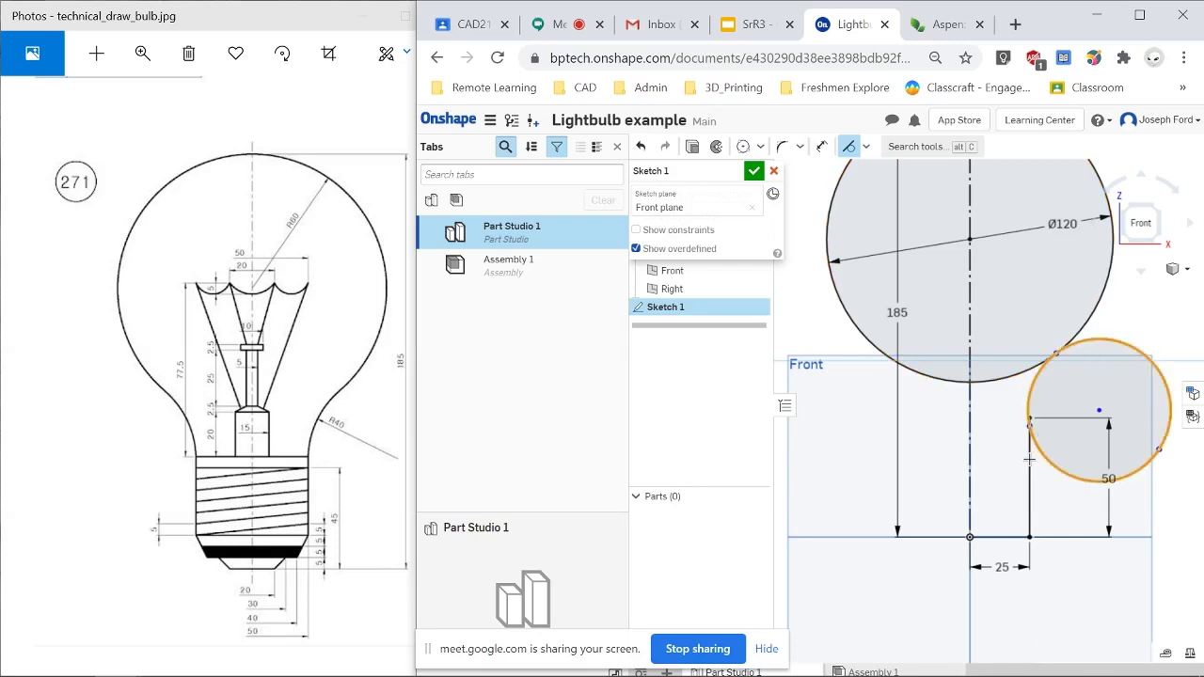
pyautogui.click(1028, 459)
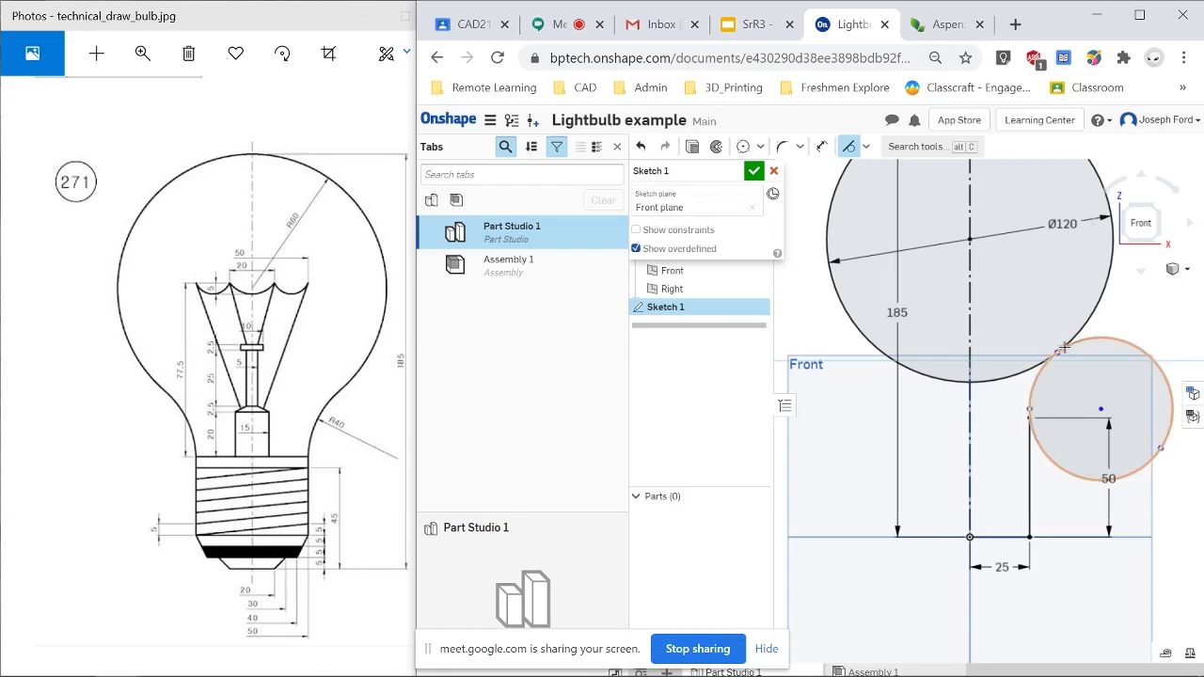
# - Select the small circle and recentre the sketch in the front view
pyautogui.click(1063, 348)
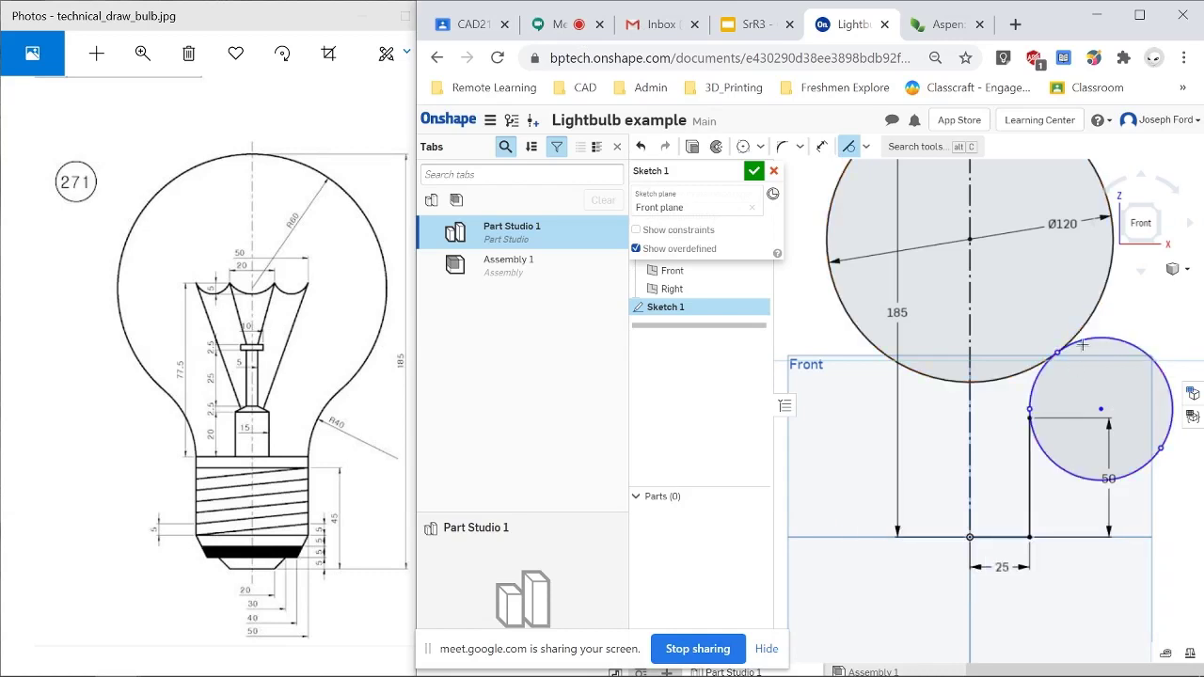
pyautogui.scroll(5, 1059, 352)
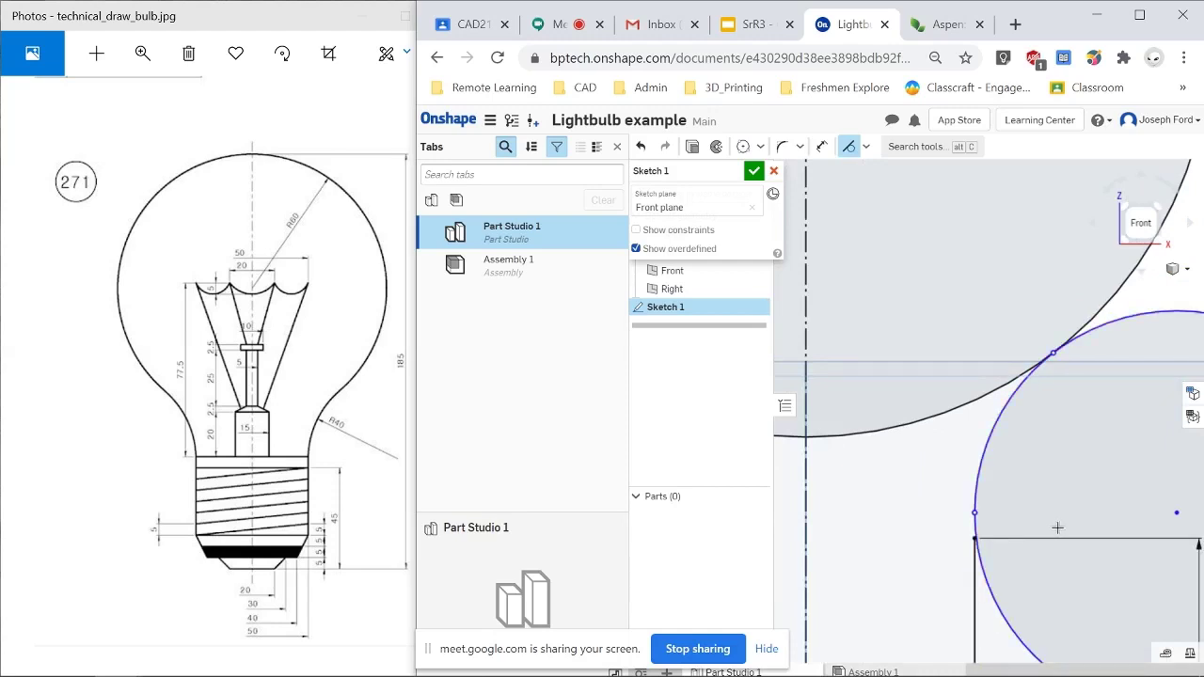
pyautogui.scroll(-2, 1050, 528)
pyautogui.scroll(-3, 1087, 555)
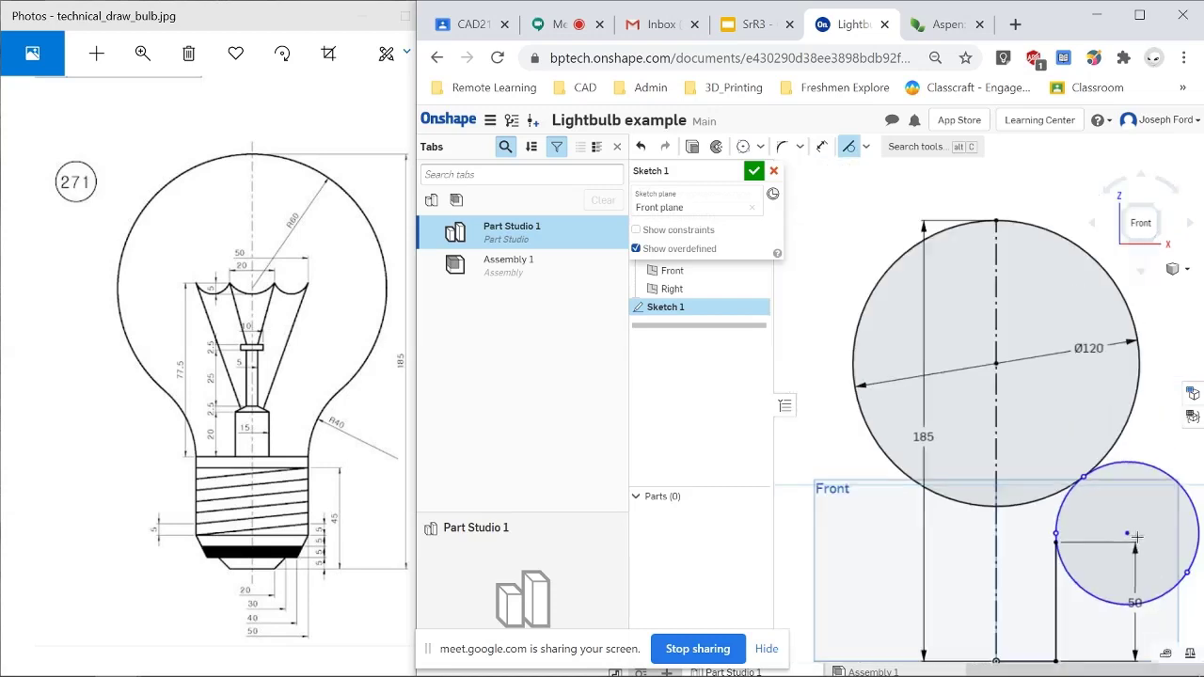
pyautogui.moveTo(1122, 532); pyautogui.dragTo(1122, 569, button='middle')
pyautogui.click(1138, 235)
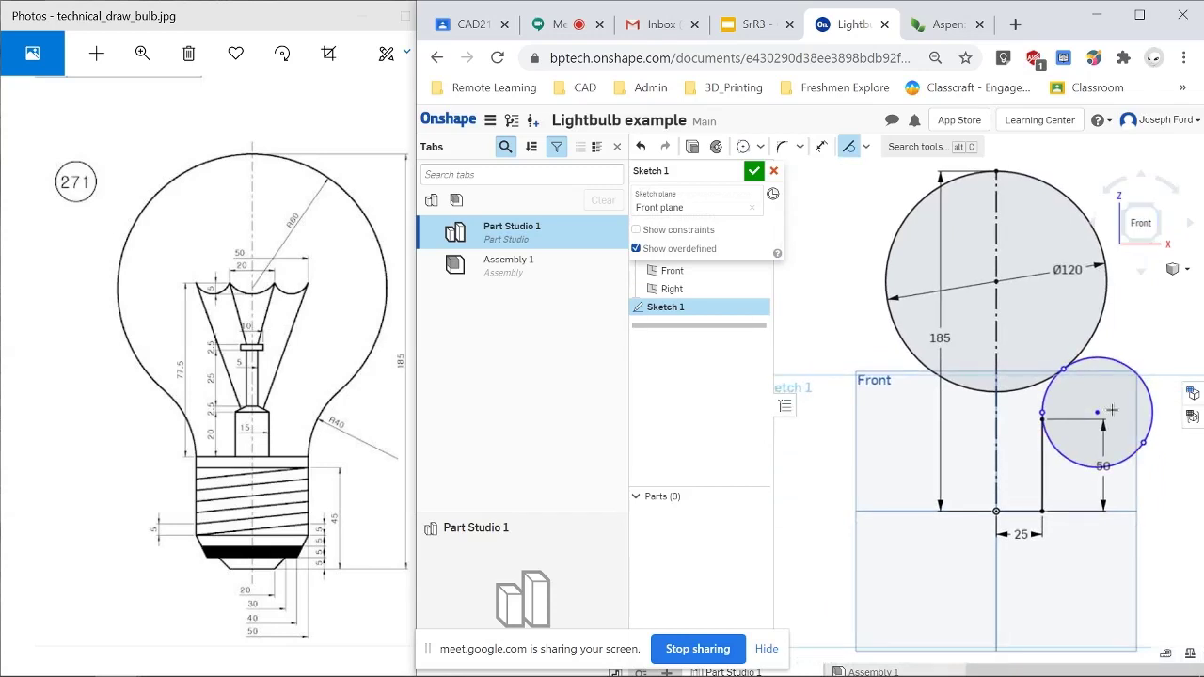
pyautogui.scroll(1, 1112, 410)
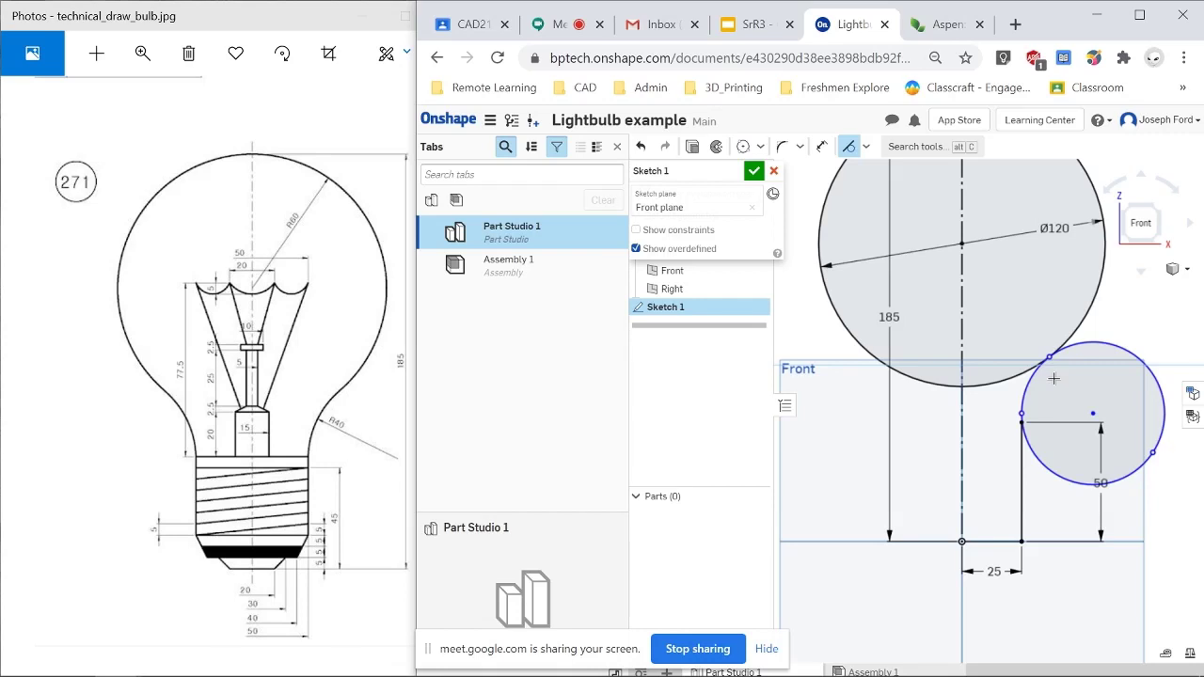
# - Dimension the small tangent circle with an 80 mm diameter (Ø80)
pyautogui.press('m')
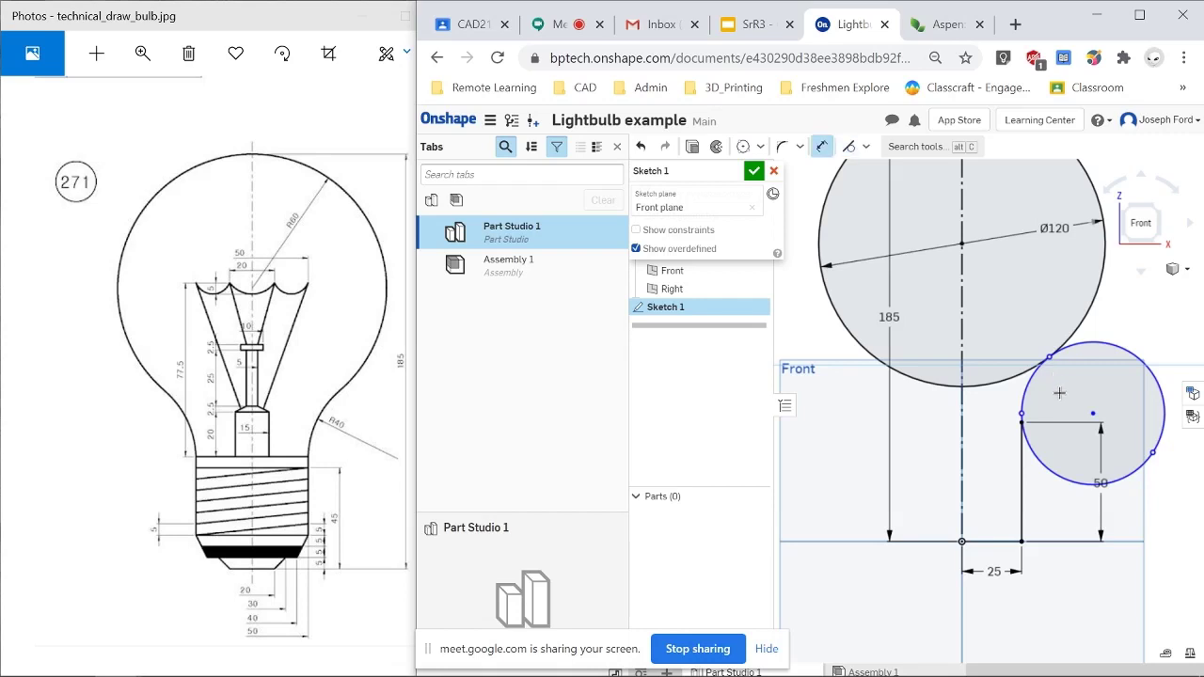
pyautogui.click(1159, 442)
pyautogui.click(1166, 521)
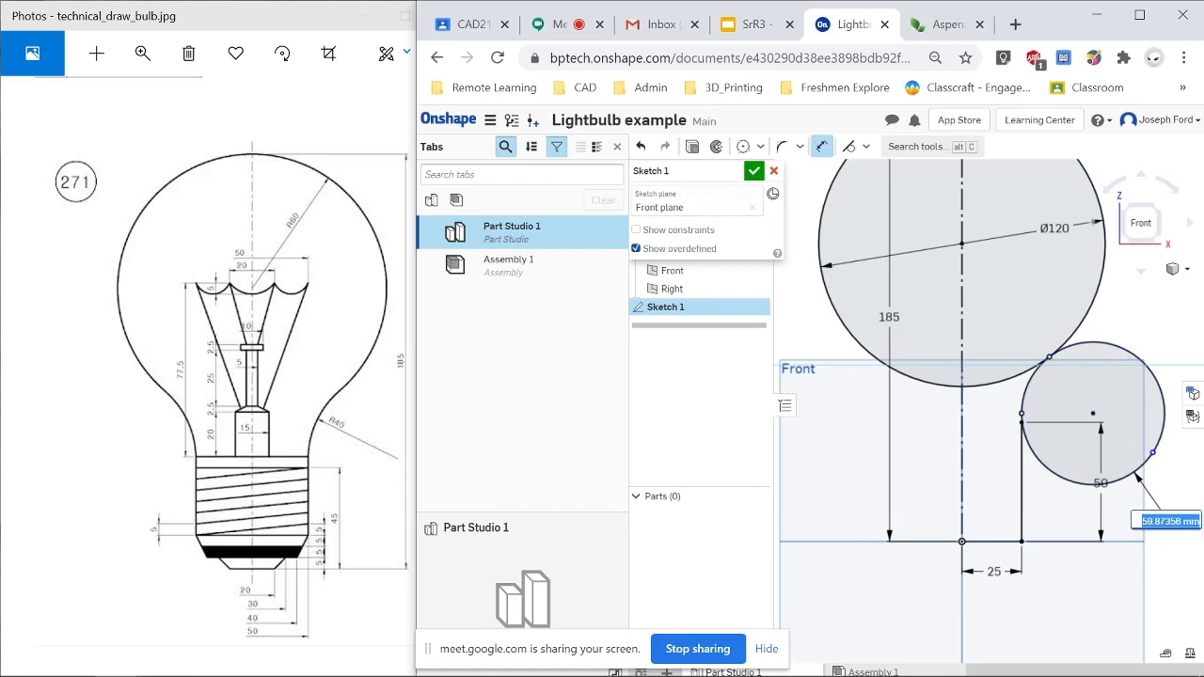
pyautogui.write('80')
pyautogui.press('Return')
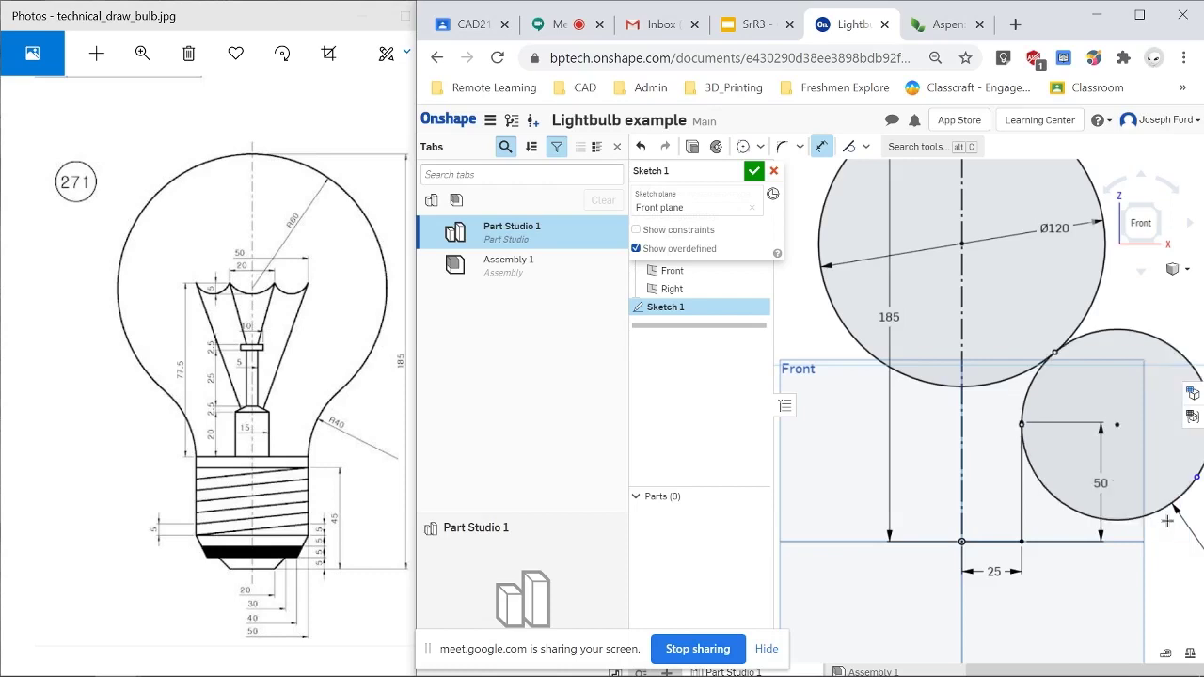
pyautogui.scroll(5, 1166, 520)
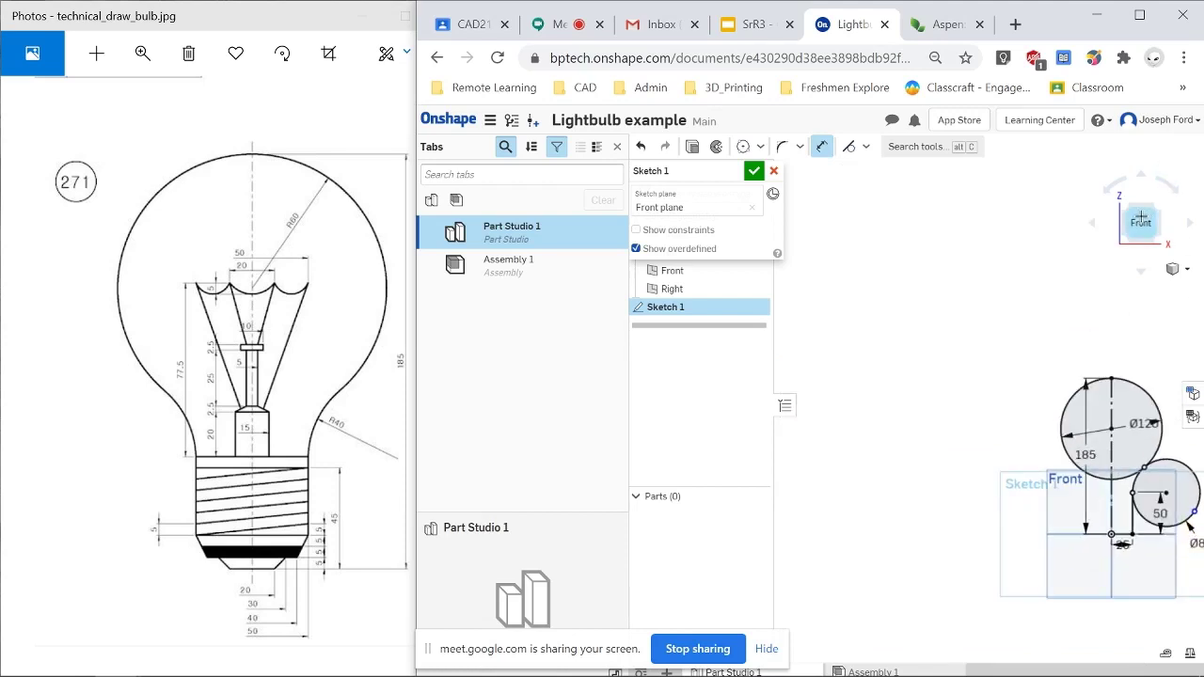
pyautogui.click(1140, 219)
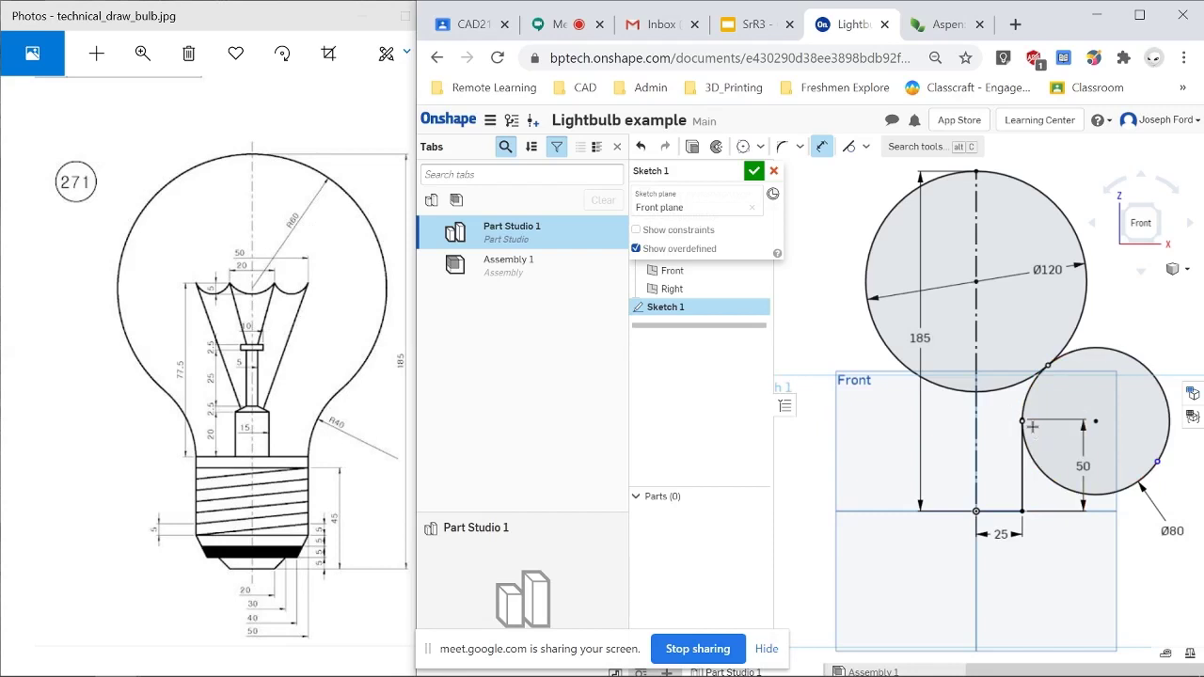
pyautogui.scroll(2, 1035, 423)
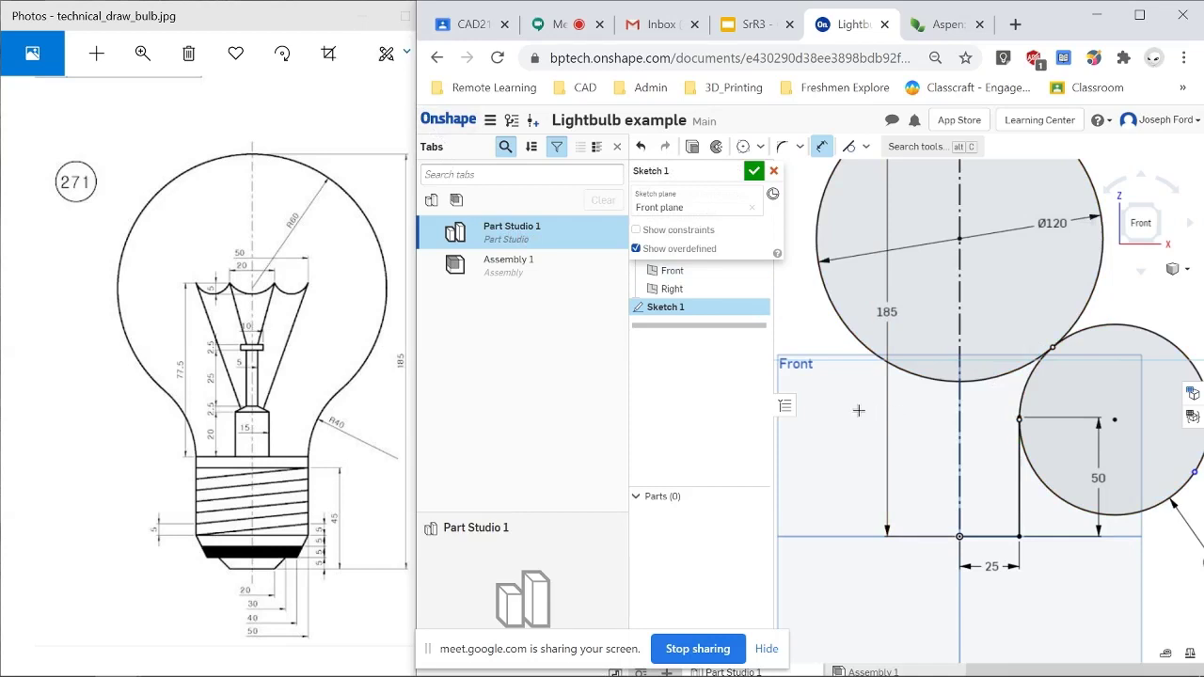
# - Draw a horizontal line from the Ø80 circle's leftmost point to the vertical centre line
pyautogui.press('l')
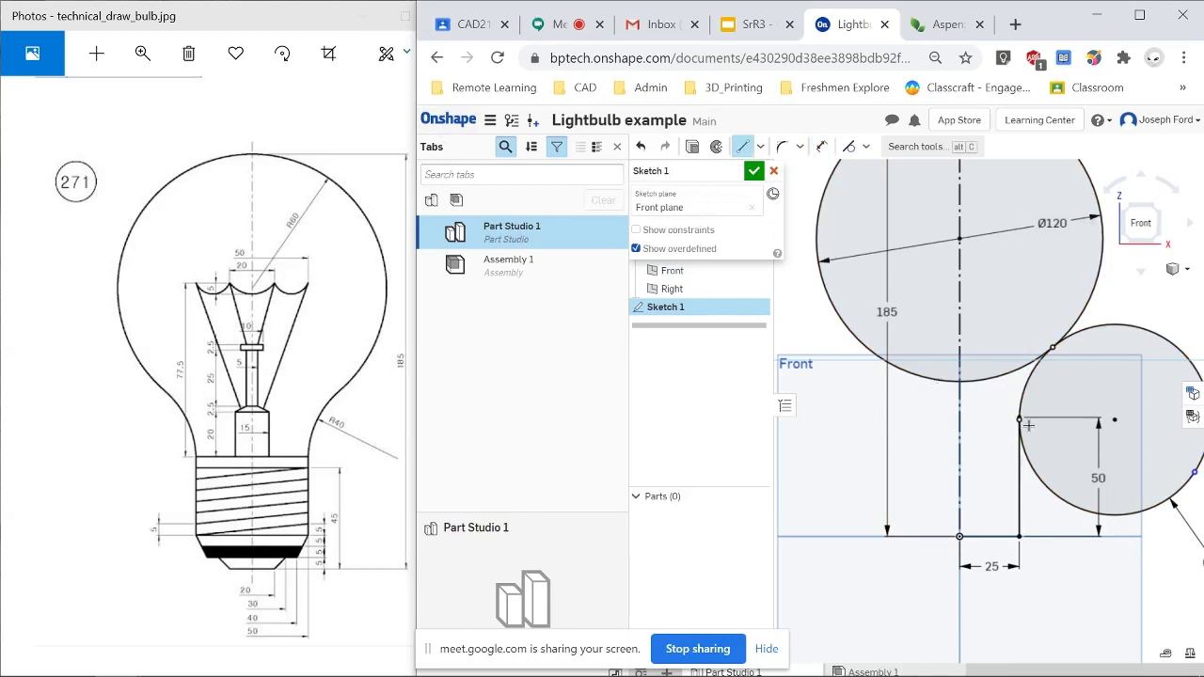
pyautogui.scroll(5, 1028, 425)
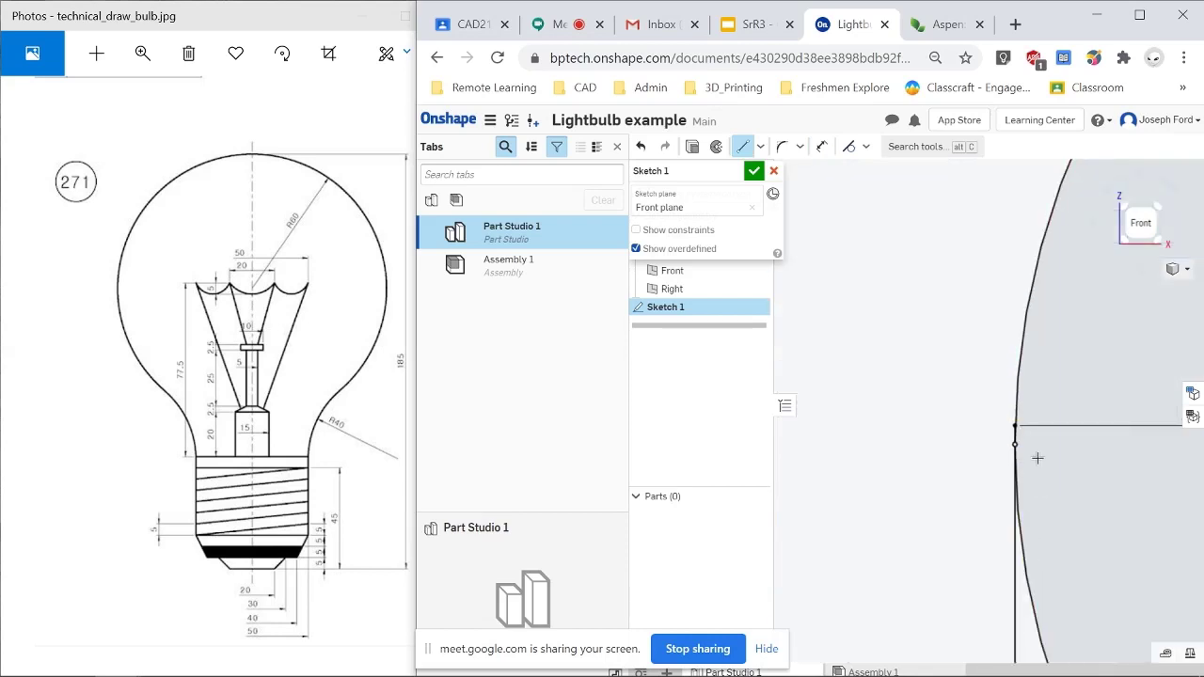
pyautogui.click(1015, 425)
pyautogui.scroll(-5, 901, 421)
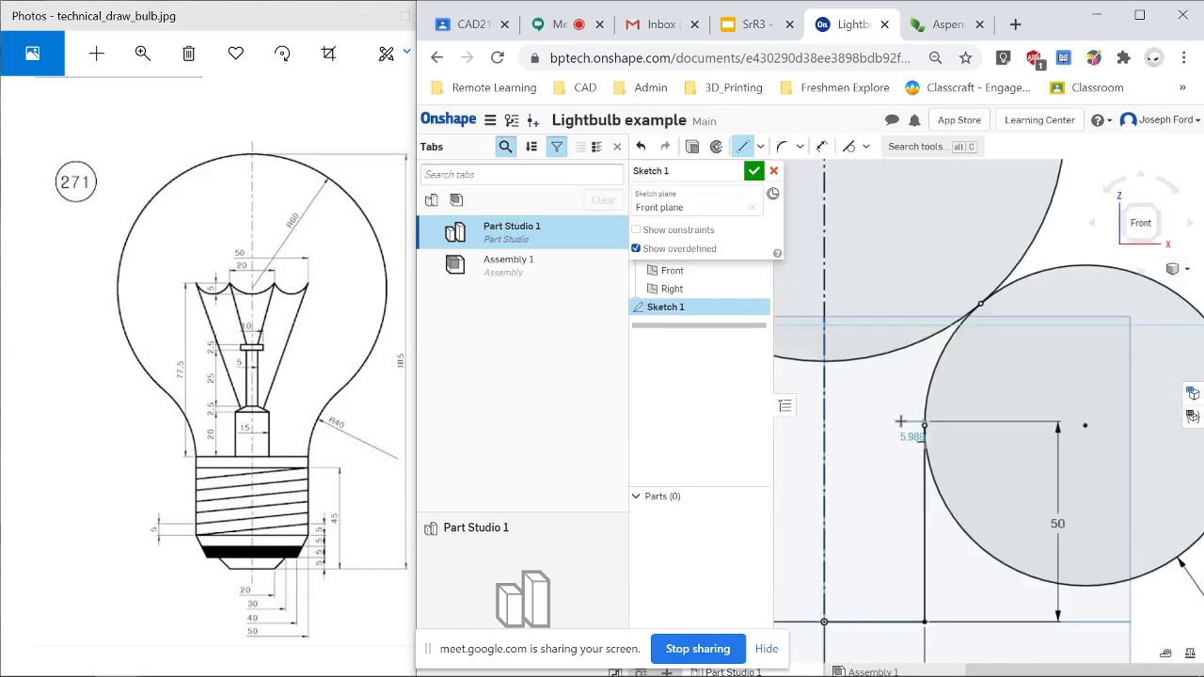
pyautogui.click(825, 422)
pyautogui.press('Escape')
pyautogui.scroll(-3, 880, 419)
pyautogui.scroll(-3, 854, 383)
pyautogui.scroll(2, 796, 315)
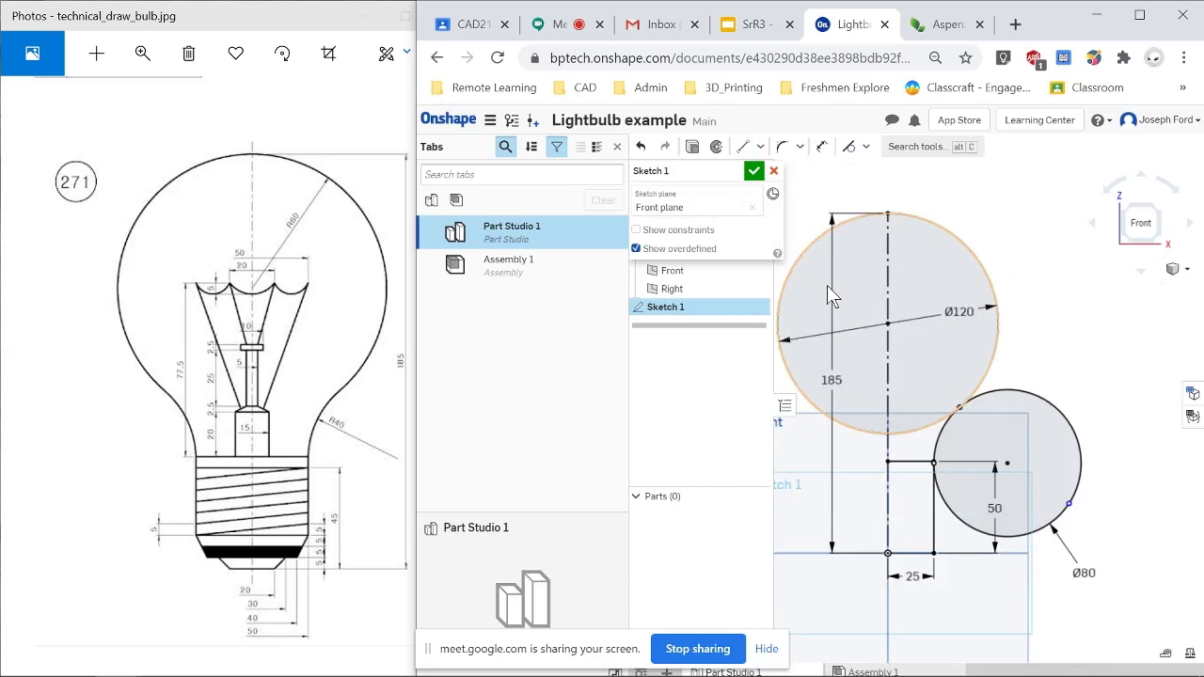
pyautogui.press('m')
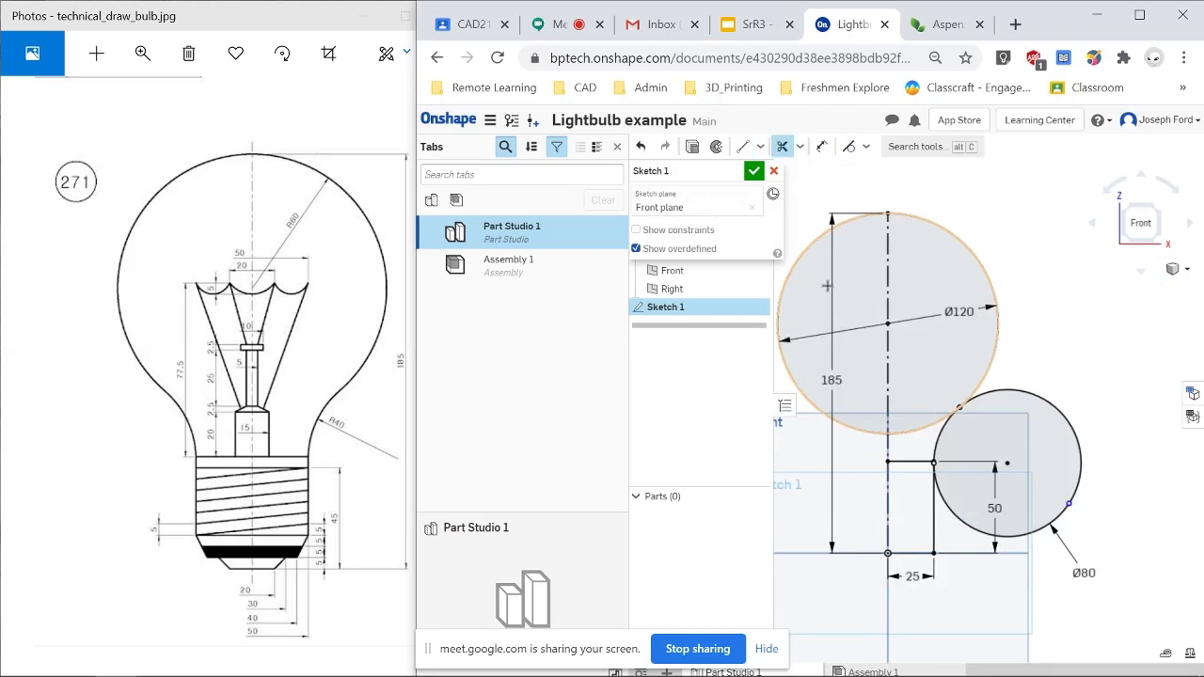
# - Trim away the Ø120 circle's left half, the unwanted Ø80 arcs, and the leftover Ø120 arc
pyautogui.click(850, 220)
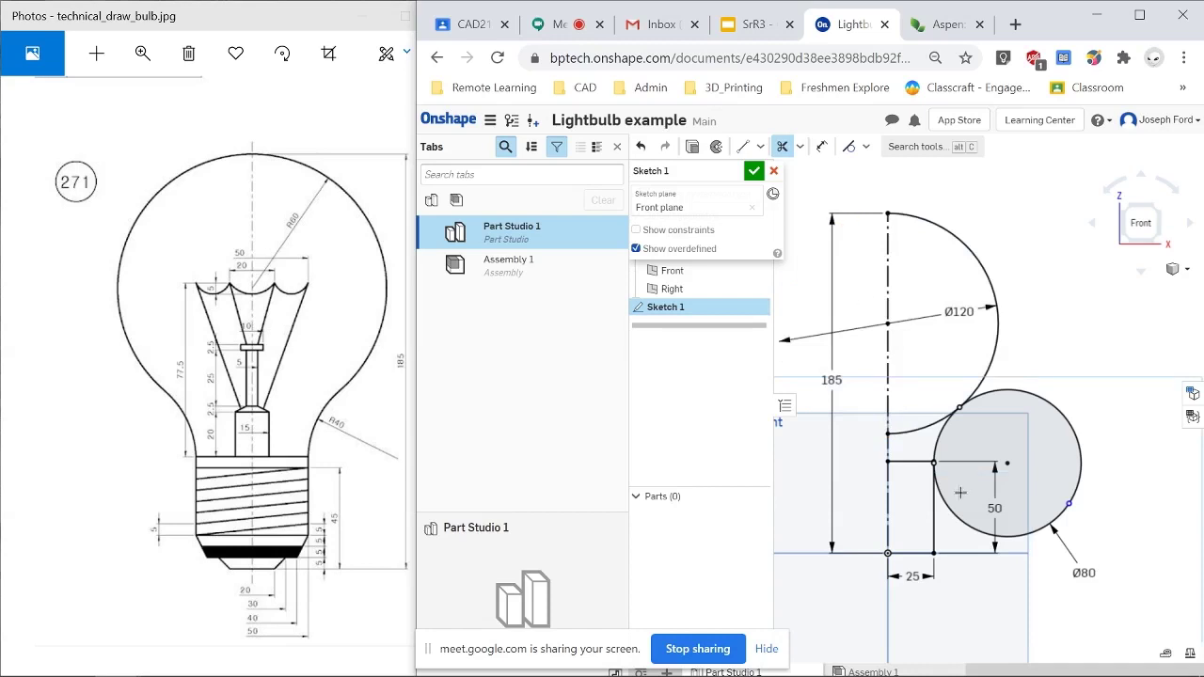
pyautogui.scroll(1, 961, 492)
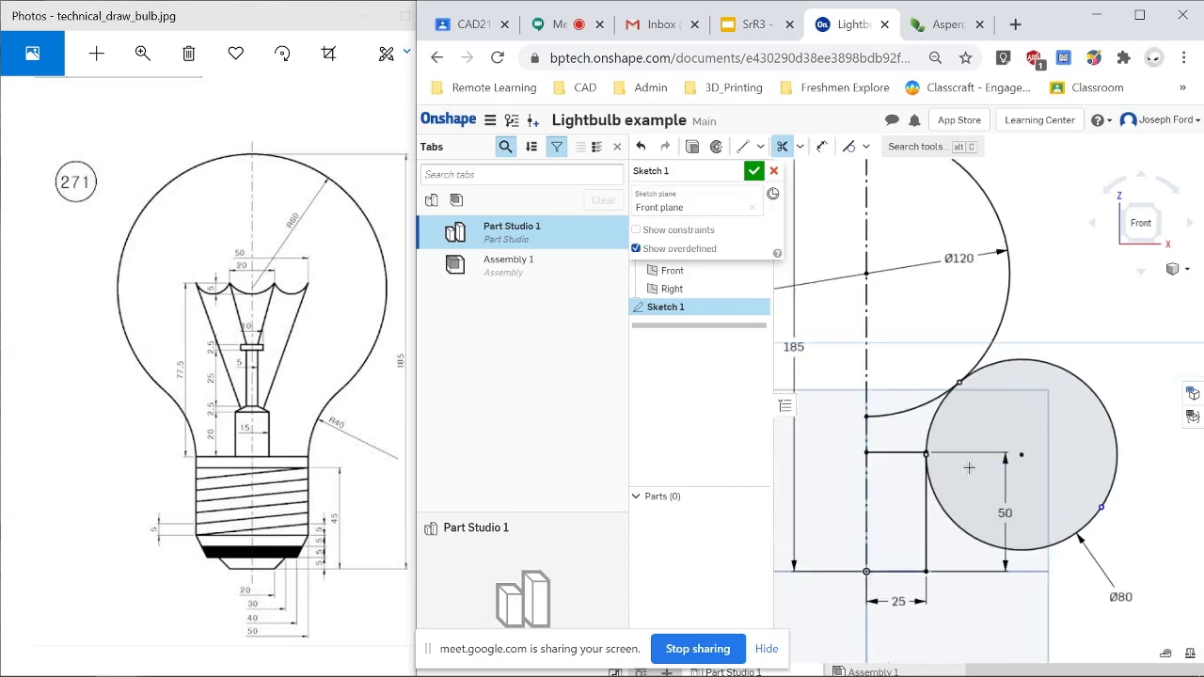
pyautogui.click(1046, 363)
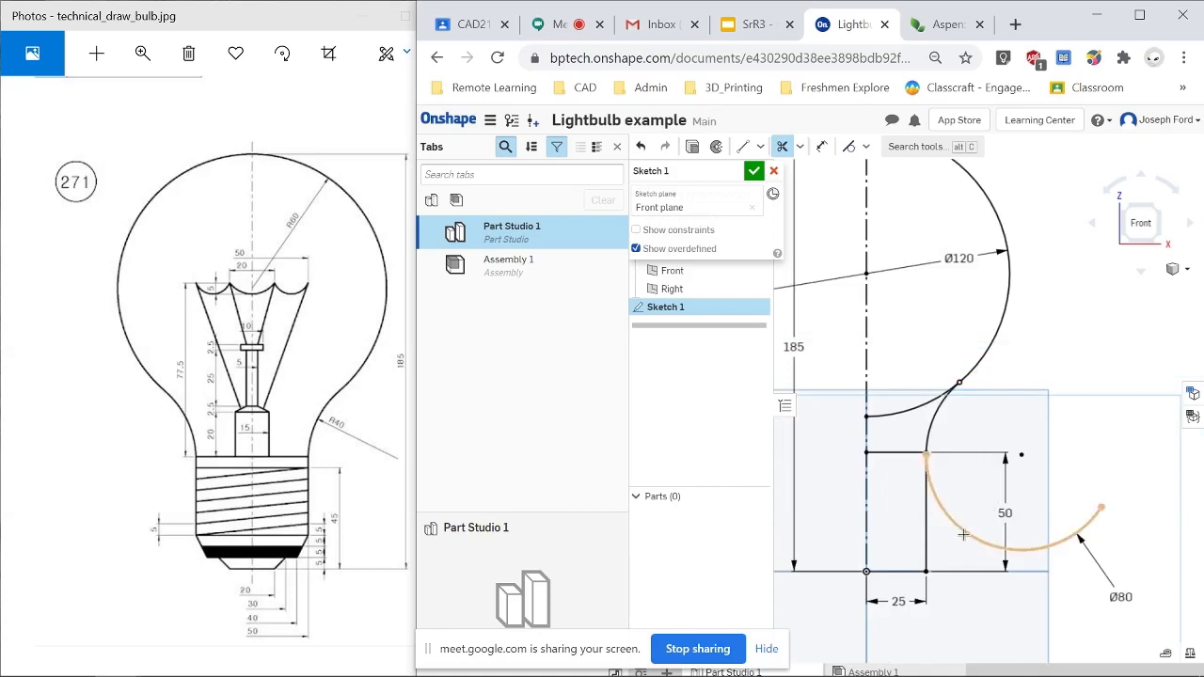
pyautogui.click(967, 535)
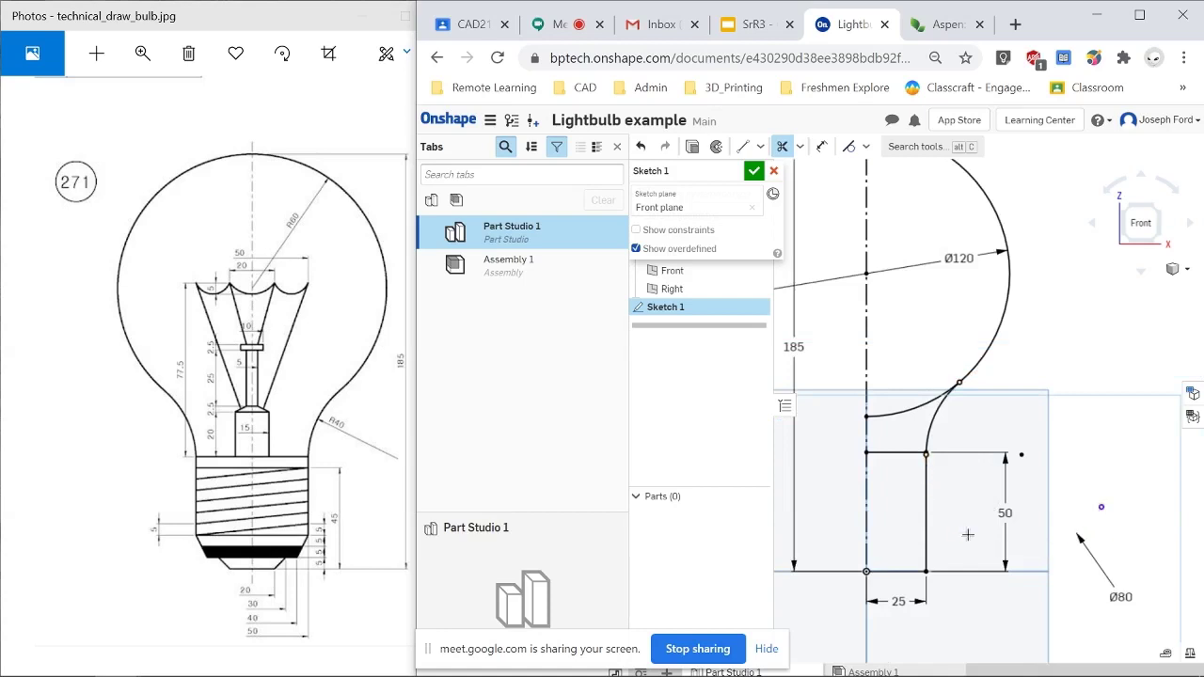
pyautogui.click(902, 411)
pyautogui.scroll(-2, 898, 493)
pyautogui.scroll(2, 838, 458)
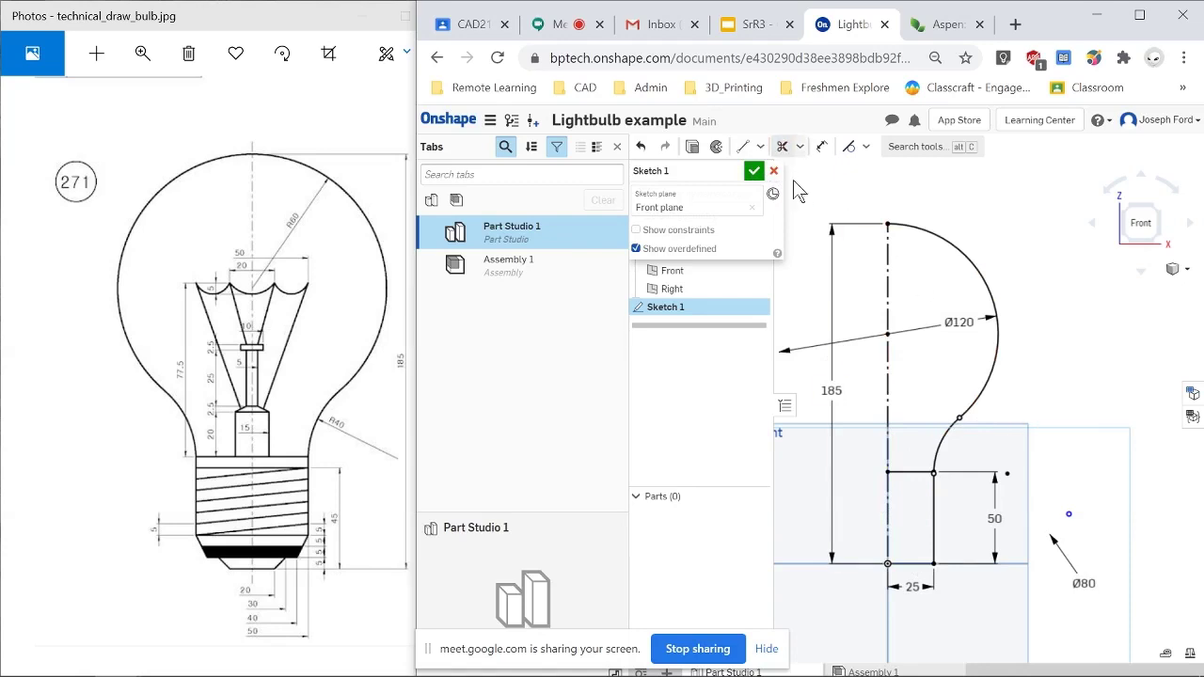
# - Convert the vertical 50 mm line to construction geometry
pyautogui.scroll(2, 950, 553)
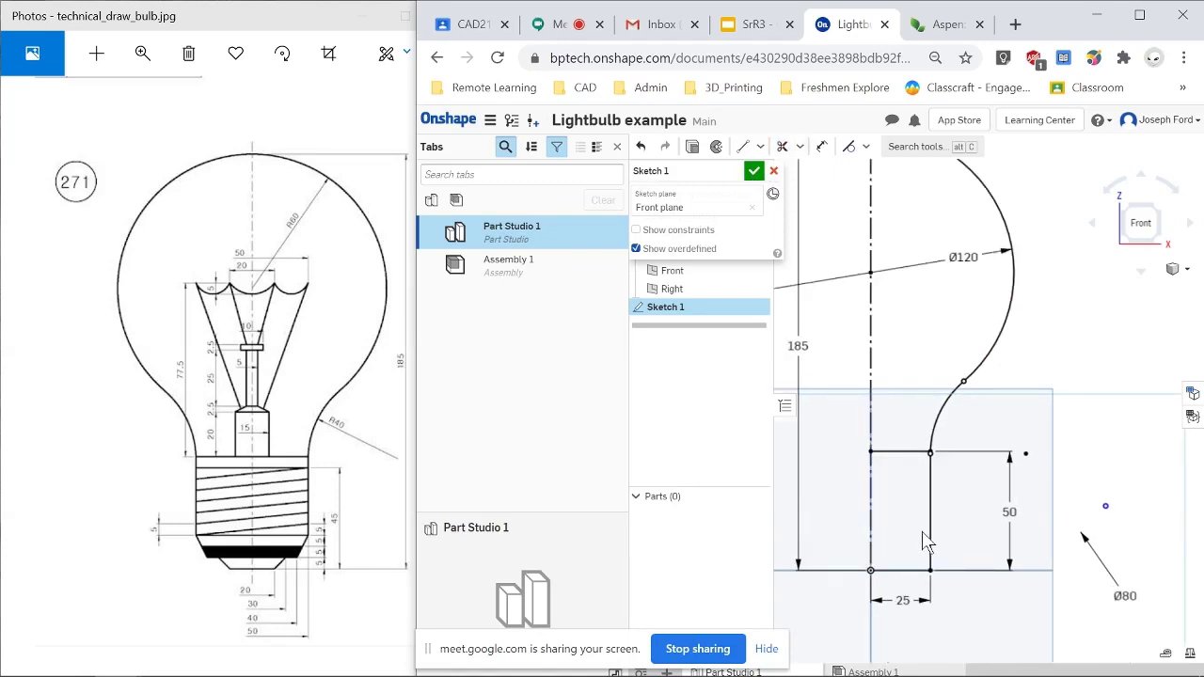
pyautogui.rightClick(933, 541)
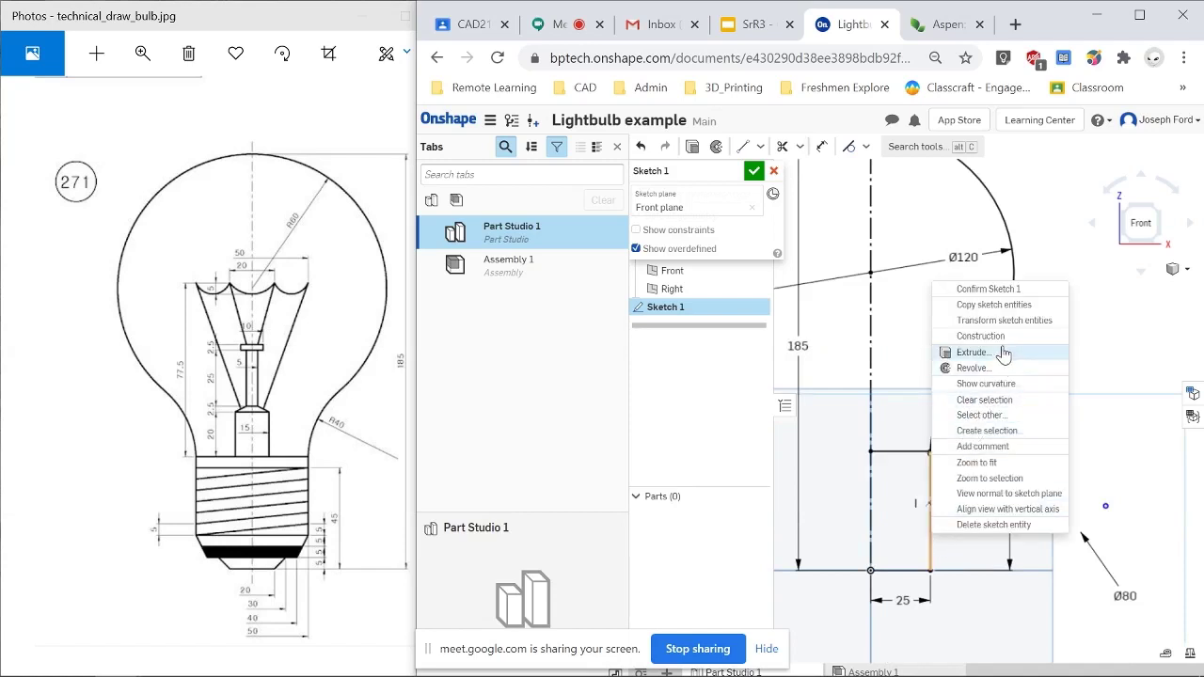
pyautogui.press('Escape')
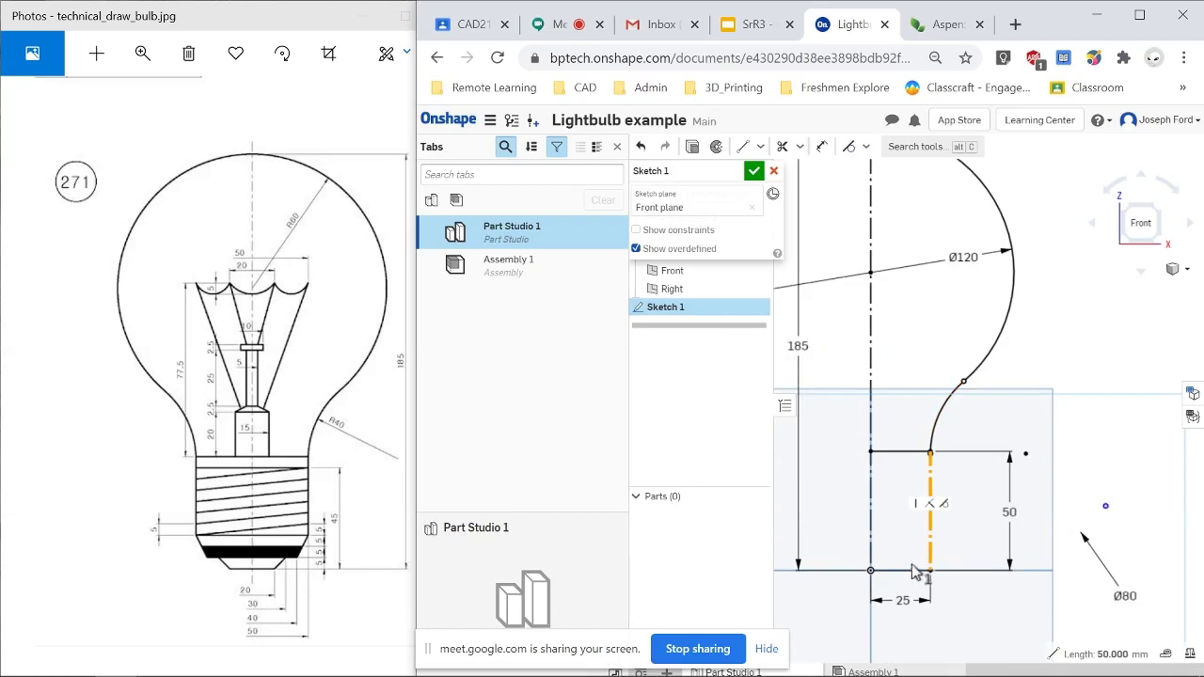
pyautogui.click(911, 571)
pyautogui.rightClick(908, 581)
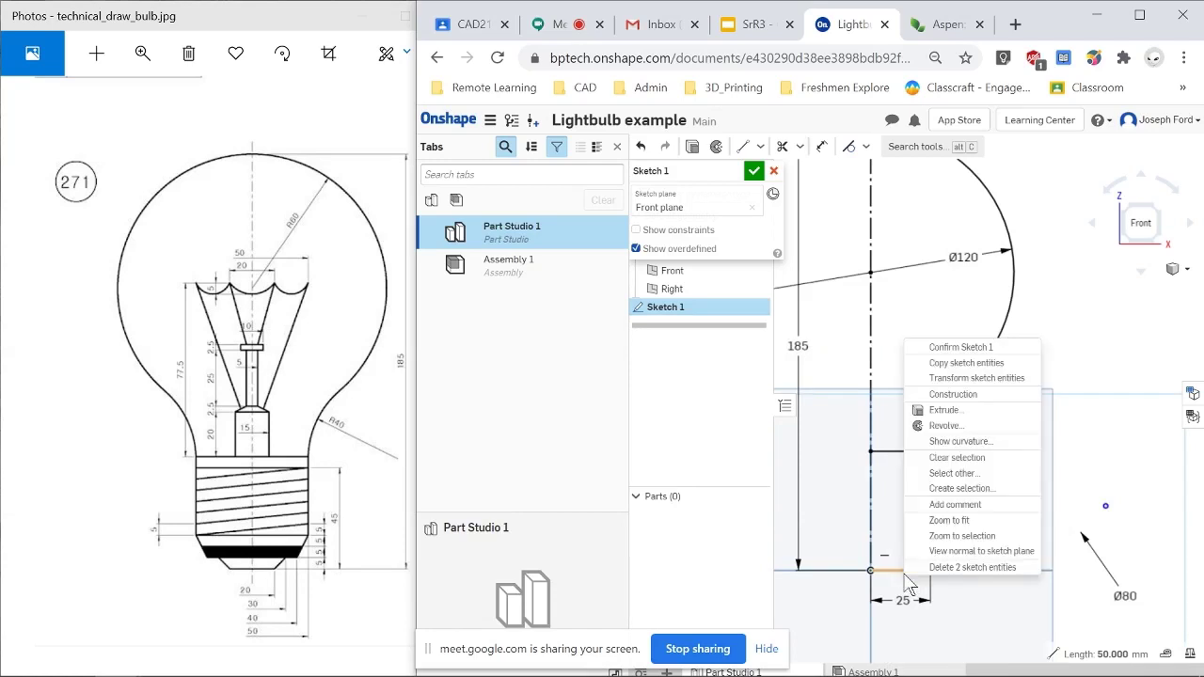
pyautogui.click(986, 395)
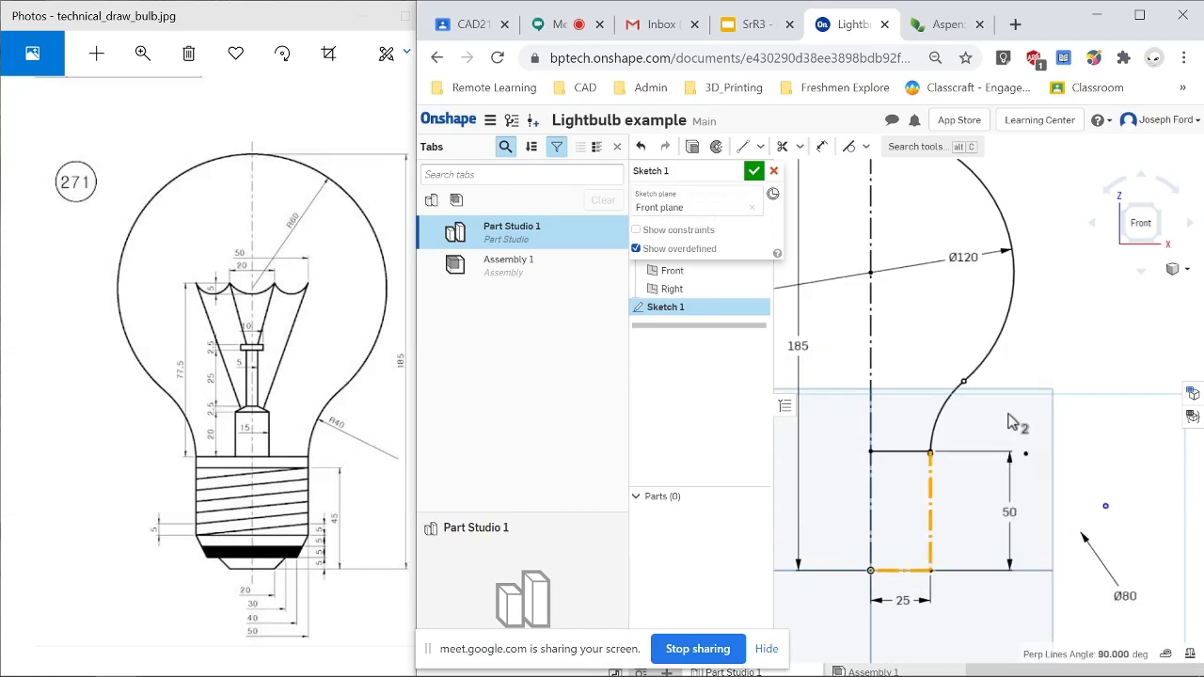
pyautogui.press('Escape')
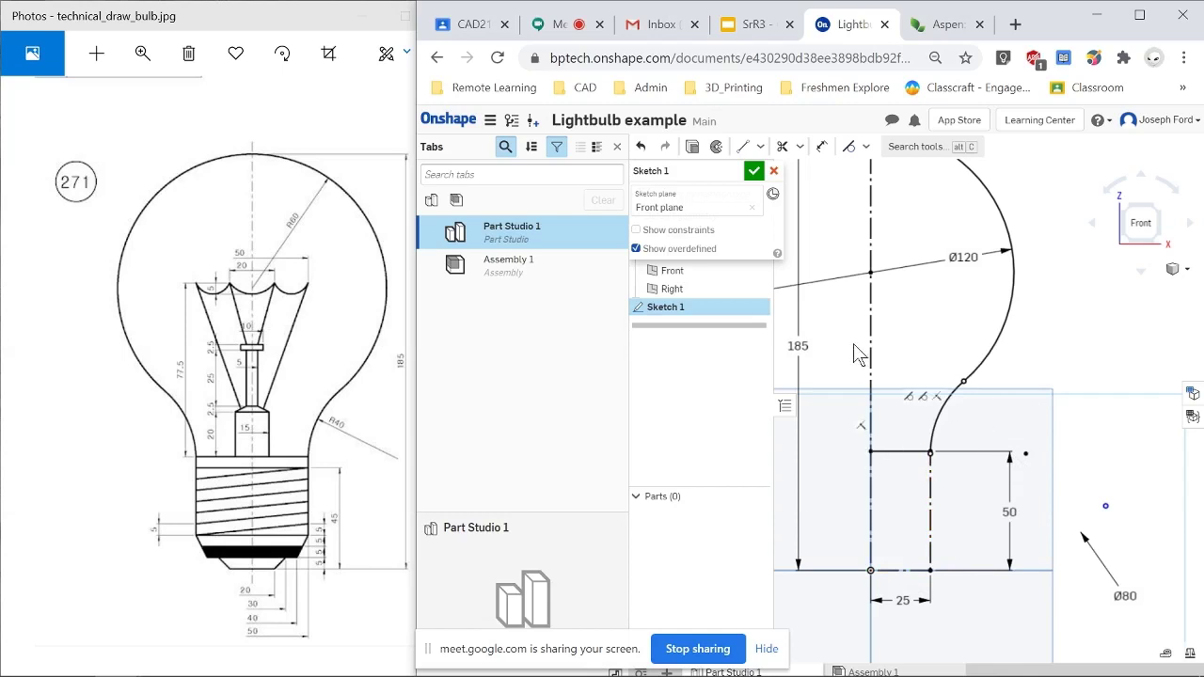
pyautogui.scroll(-1, 862, 343)
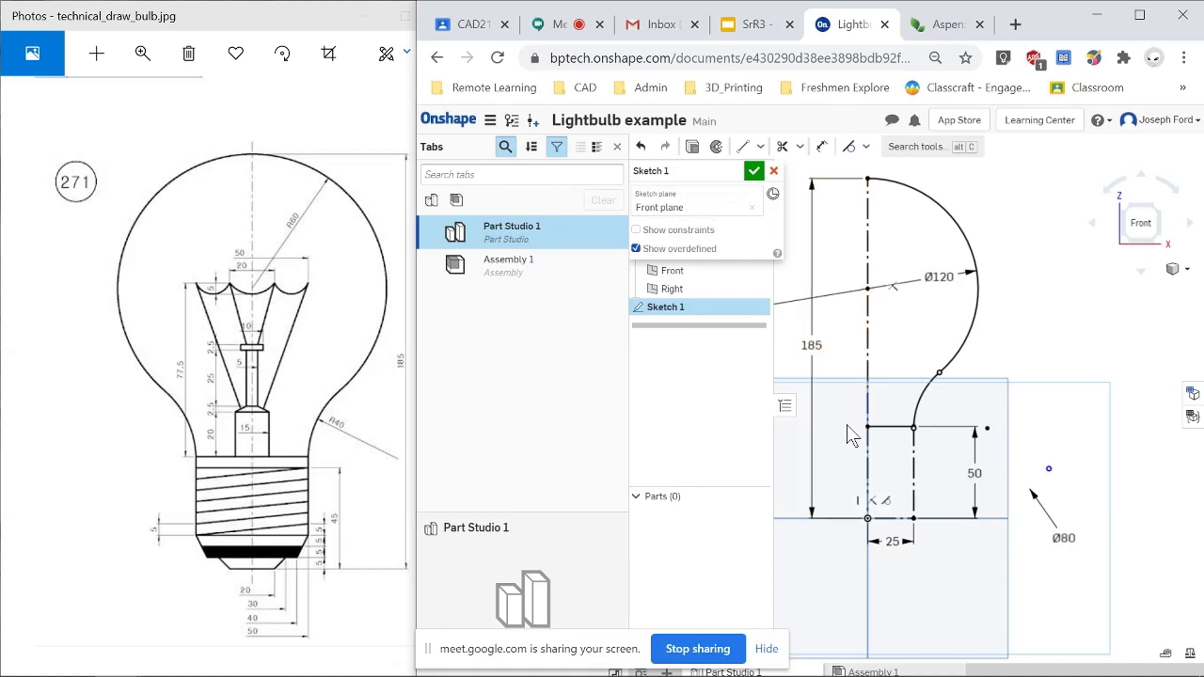
# - Convert the short 25 mm horizontal line to construction geometry
pyautogui.click(885, 431)
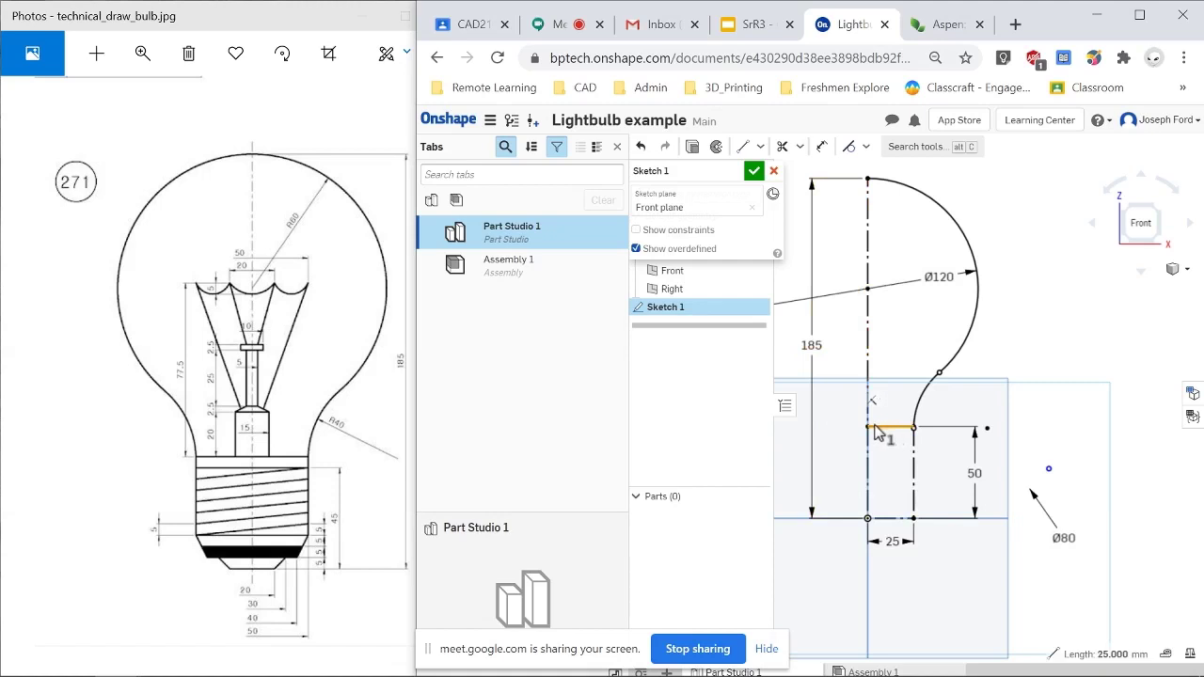
pyautogui.rightClick(892, 435)
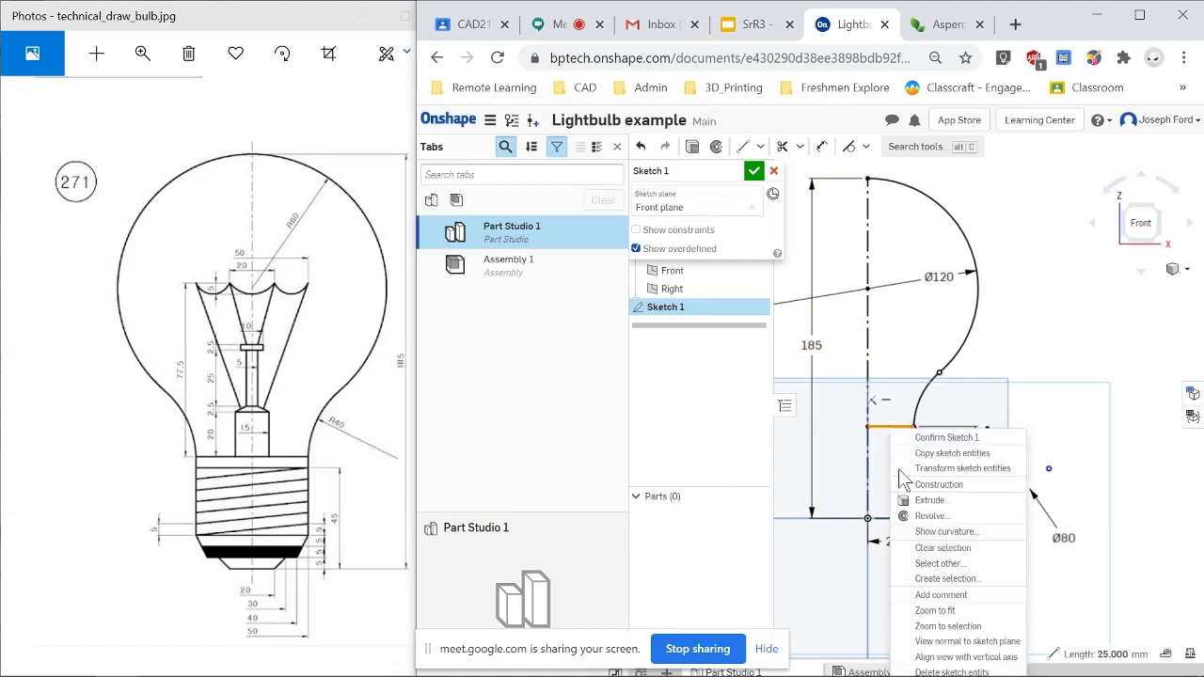
pyautogui.click(956, 487)
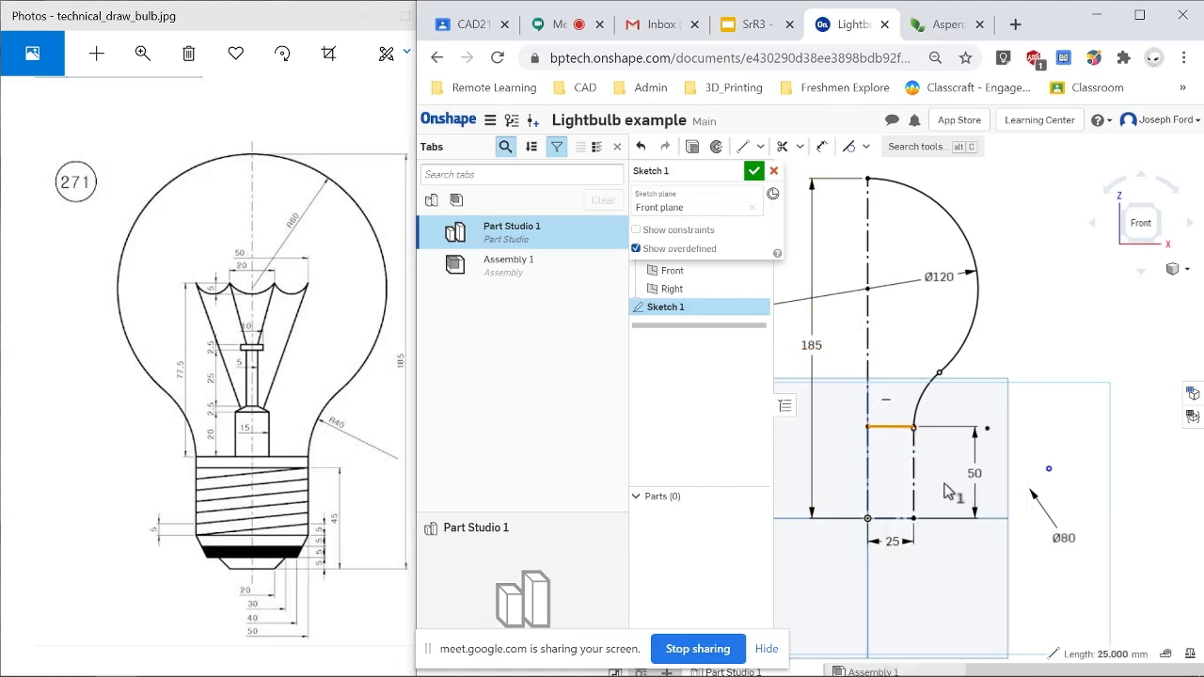
pyautogui.scroll(3, 893, 456)
pyautogui.click(893, 457)
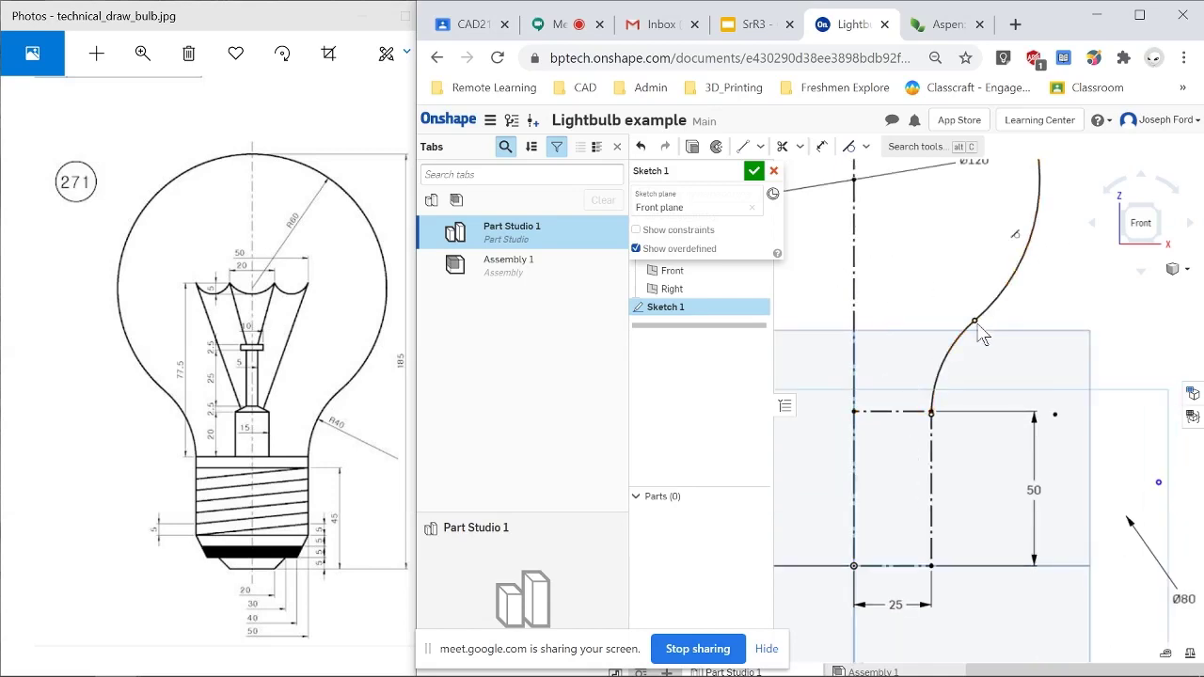
pyautogui.scroll(-5, 941, 367)
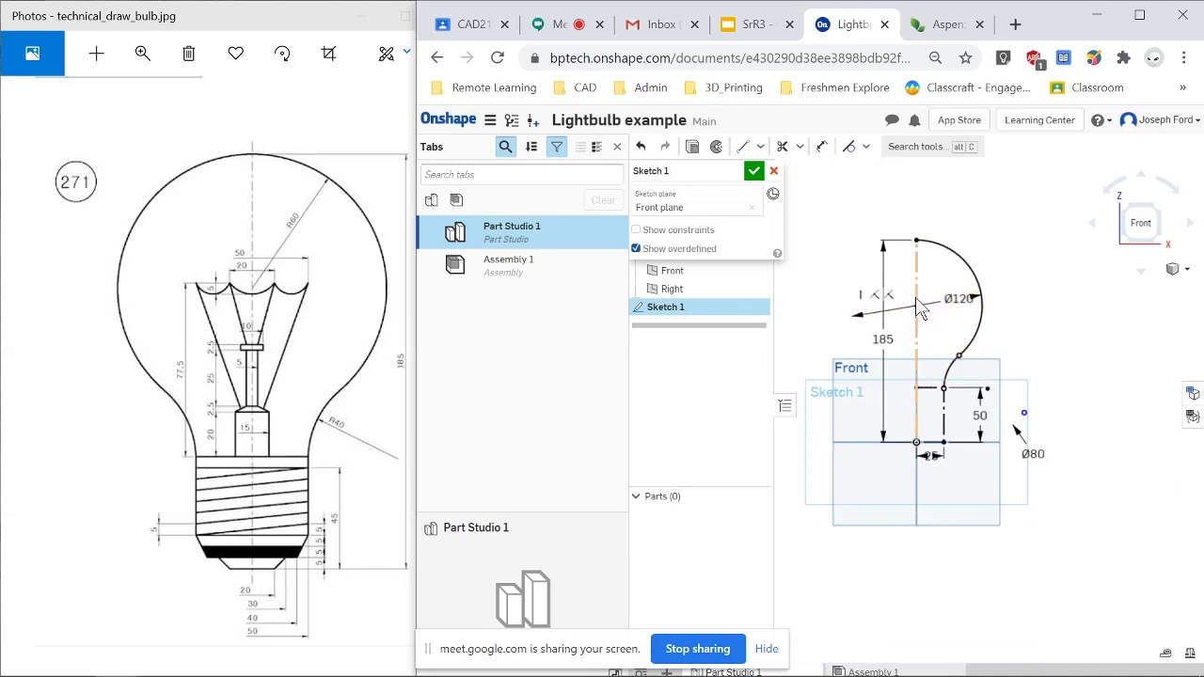
pyautogui.scroll(2, 917, 299)
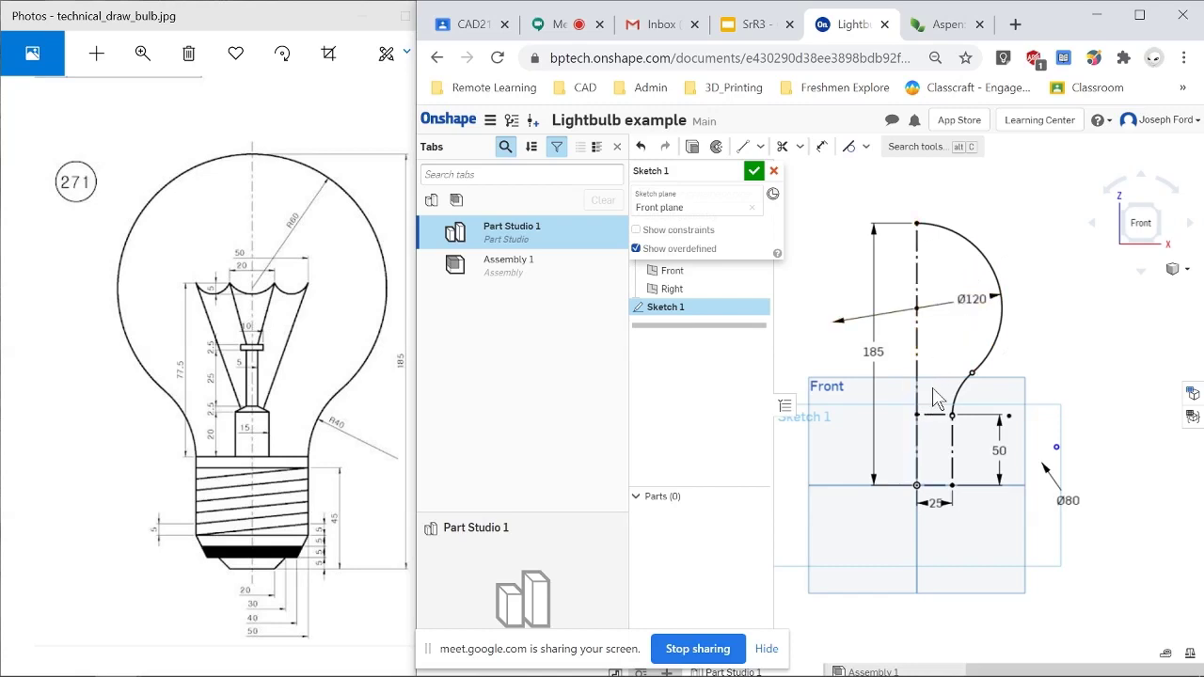
pyautogui.scroll(2, 983, 273)
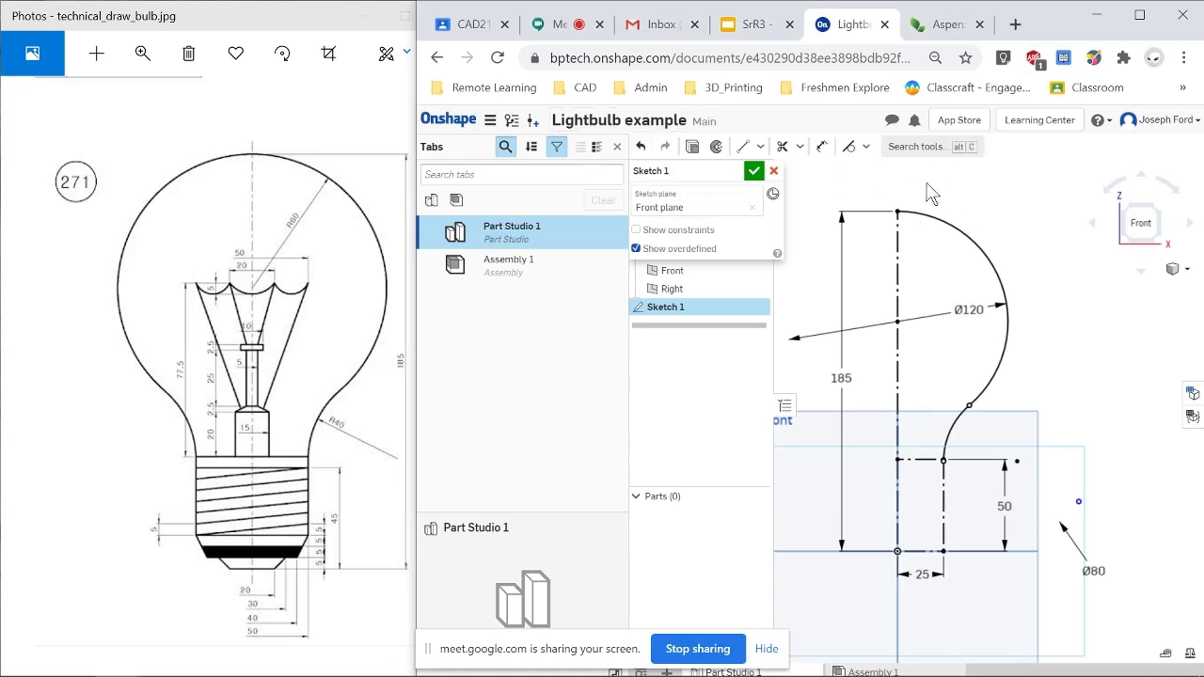
# - Offset the Ø120 arc and the lower connecting arc
pyautogui.hotkey('alt', 'c')
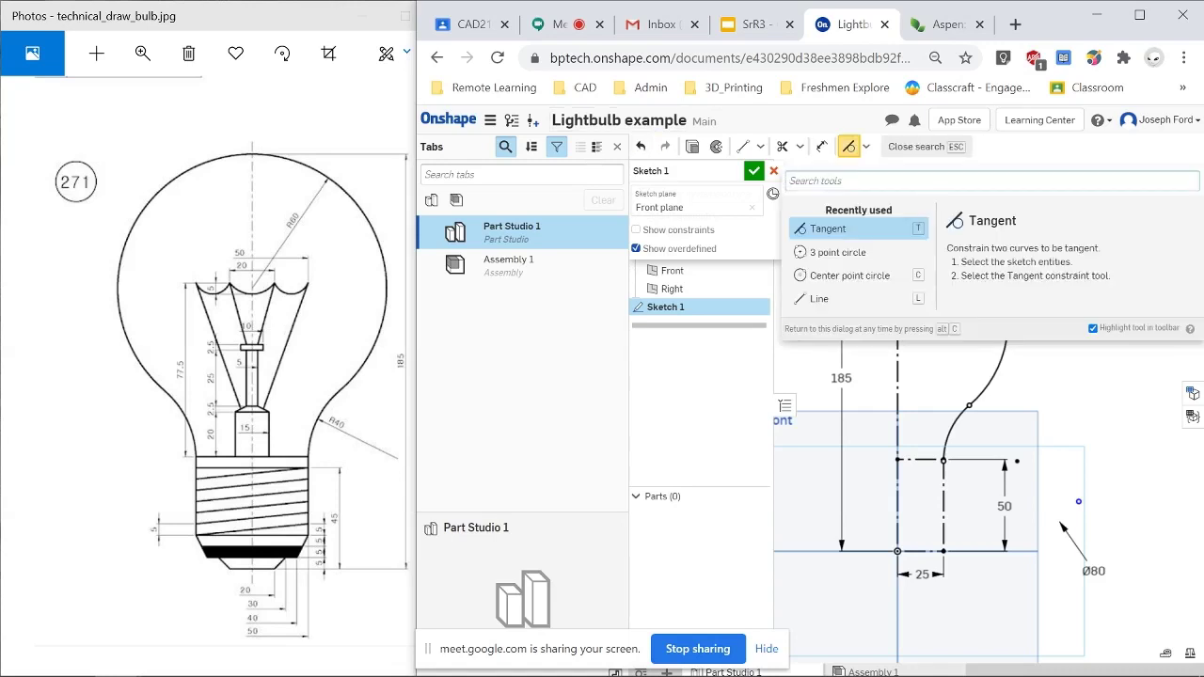
pyautogui.write('off')
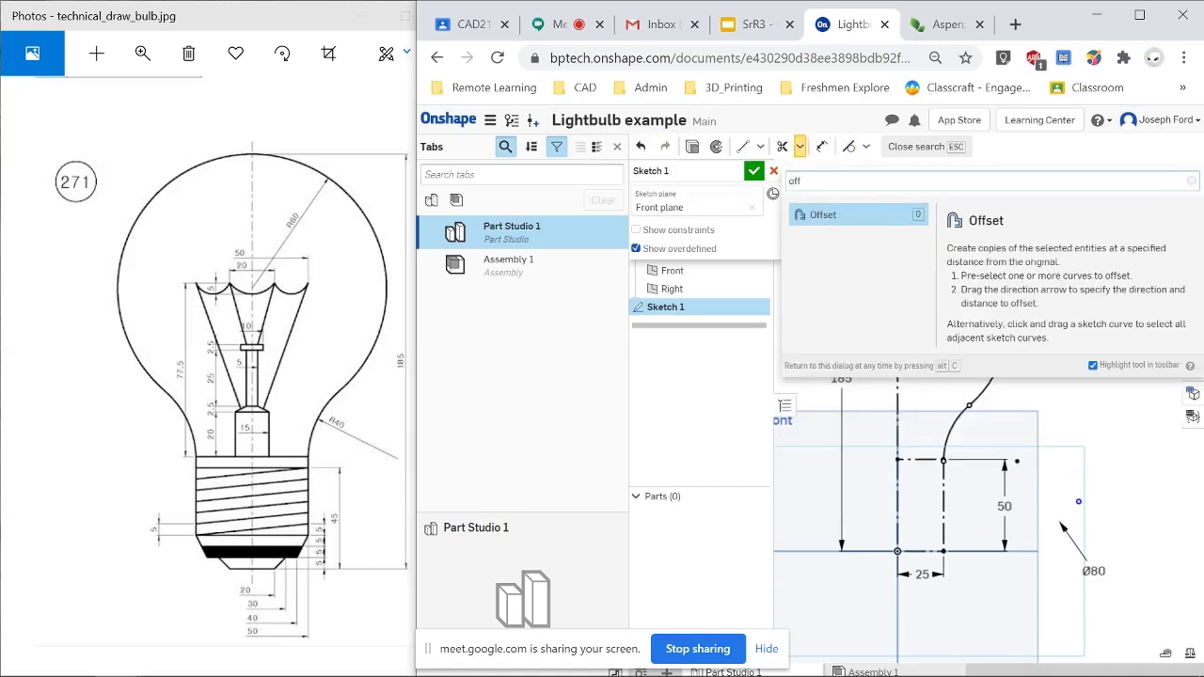
pyautogui.click(864, 219)
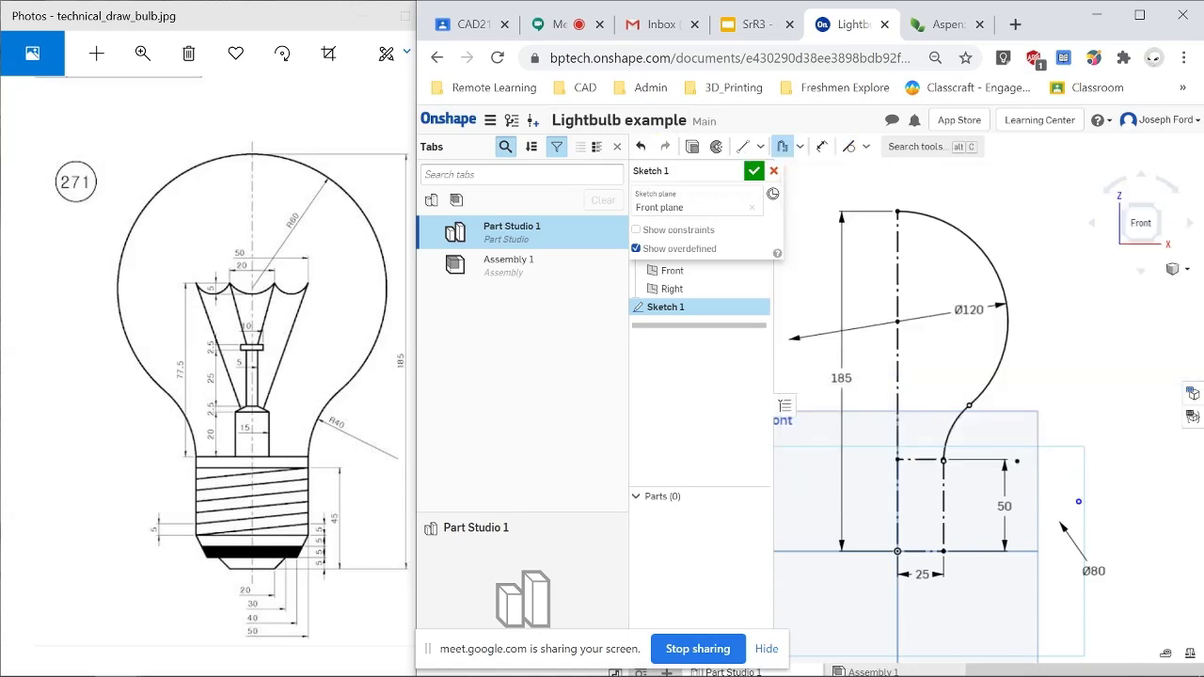
pyautogui.click(983, 250)
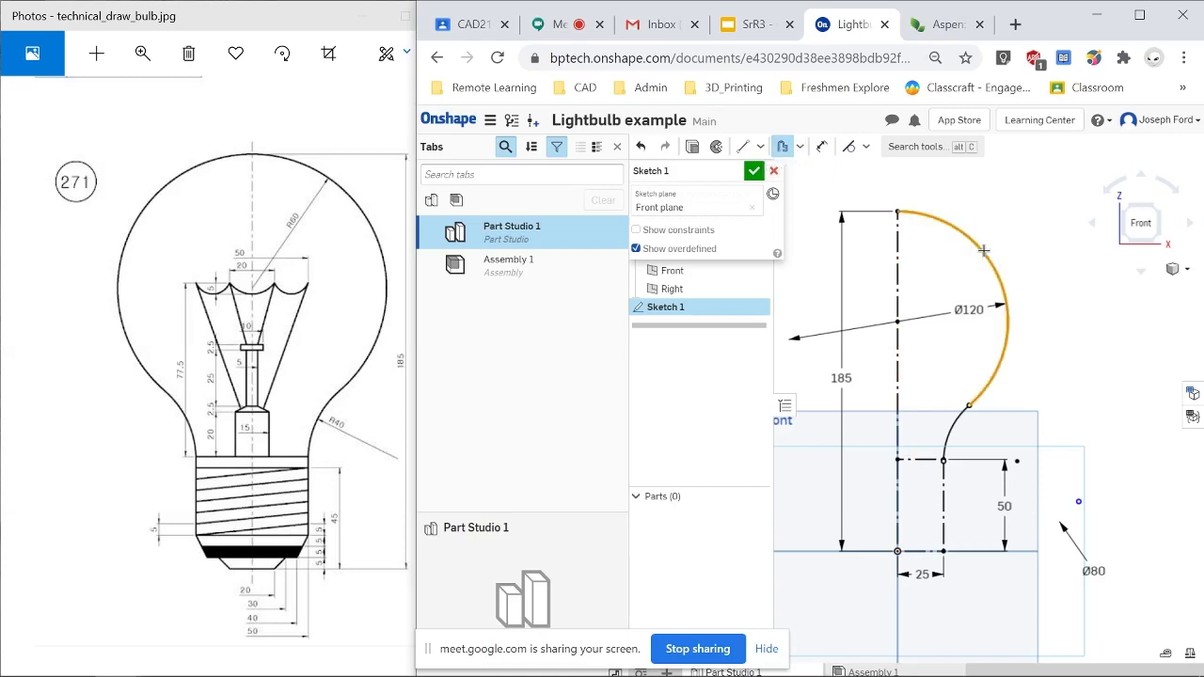
pyautogui.click(959, 418)
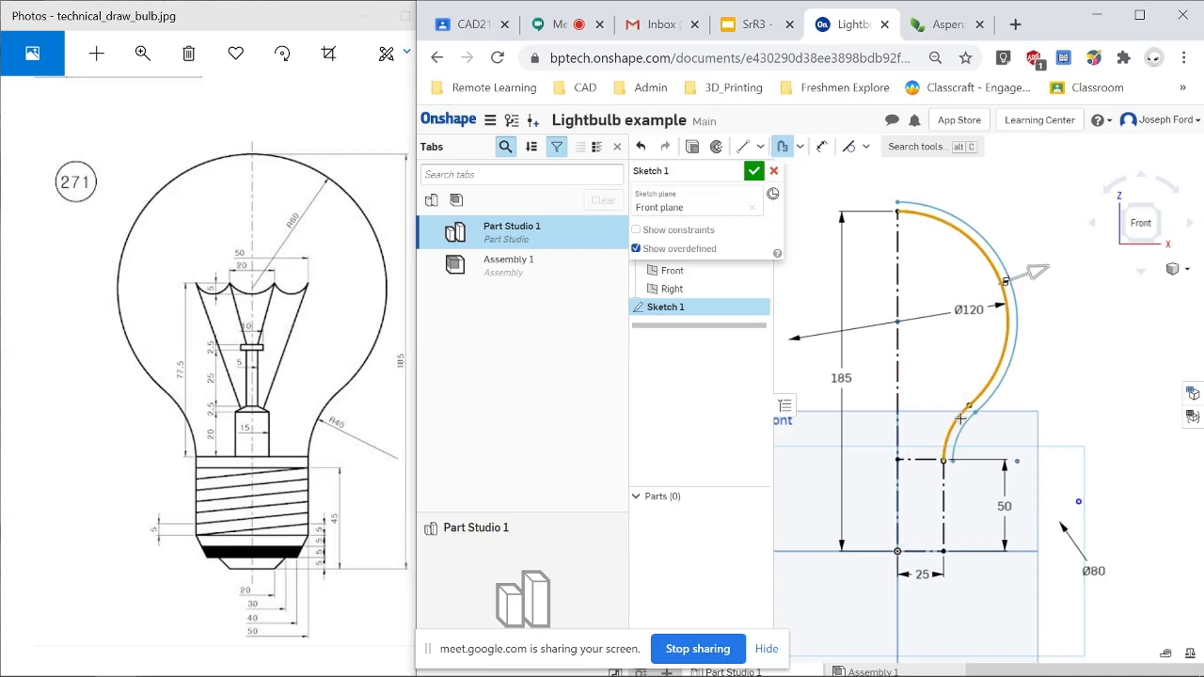
# - Flip the offset curve so it lies inside the bulb outline
pyautogui.click(1036, 271)
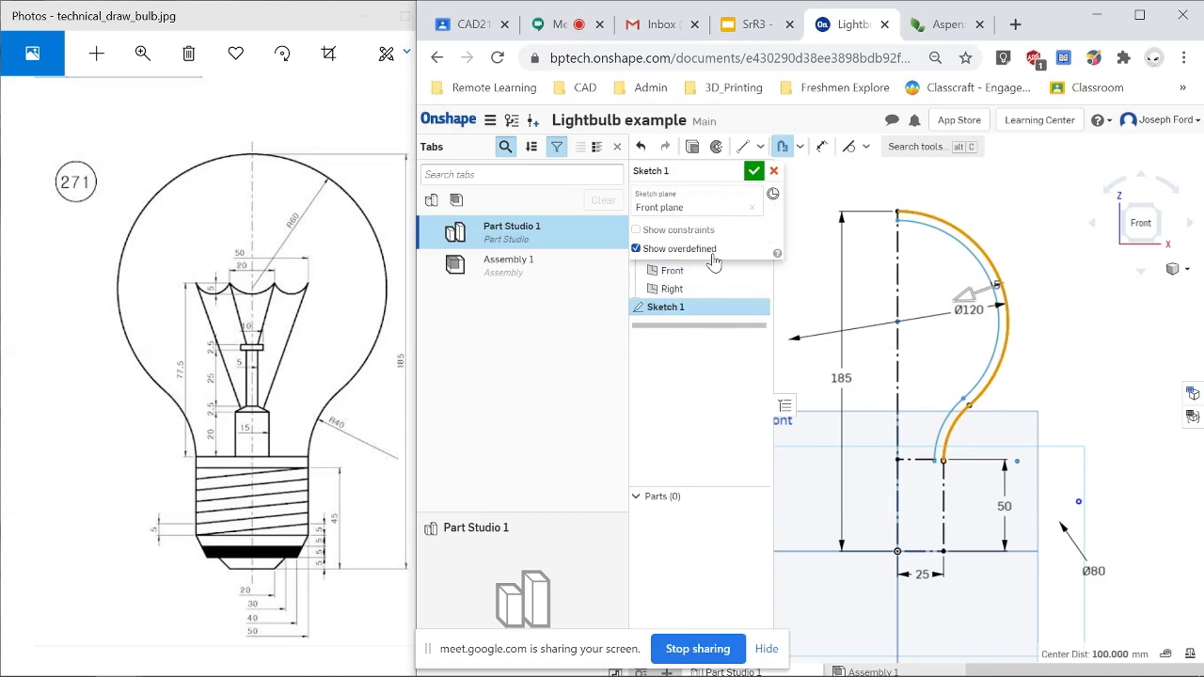
pyautogui.scroll(1, 1009, 307)
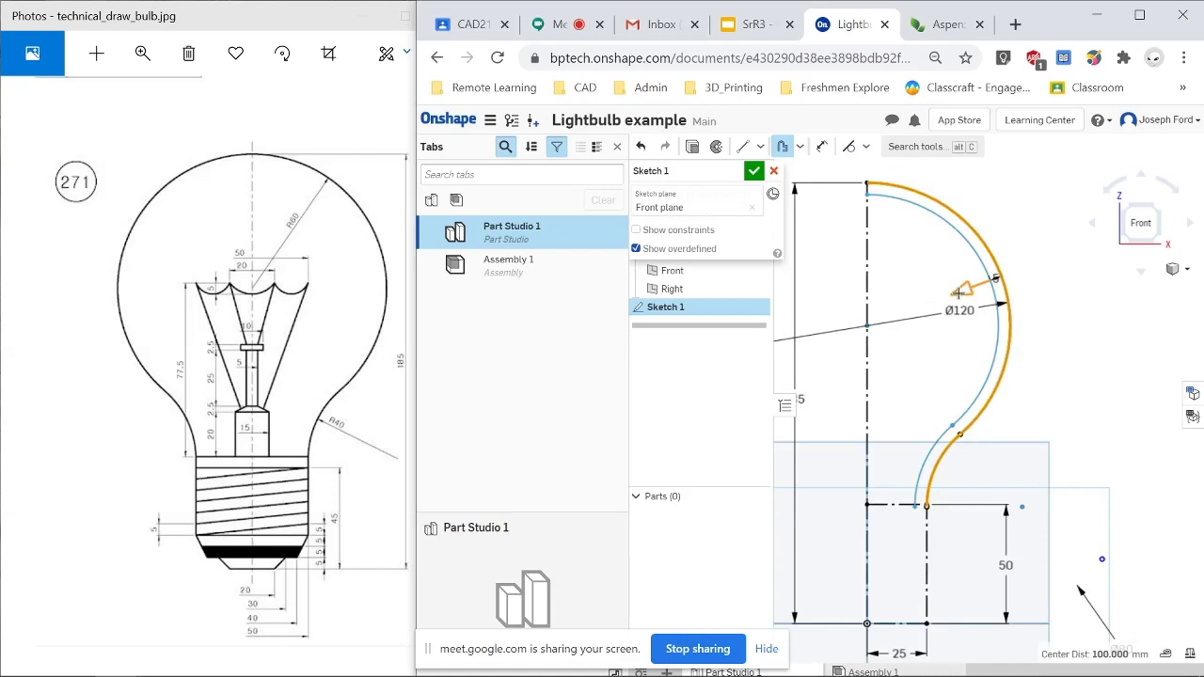
pyautogui.moveTo(957, 292); pyautogui.dragTo(1031, 264)
pyautogui.click(1038, 262)
pyautogui.scroll(2, 995, 279)
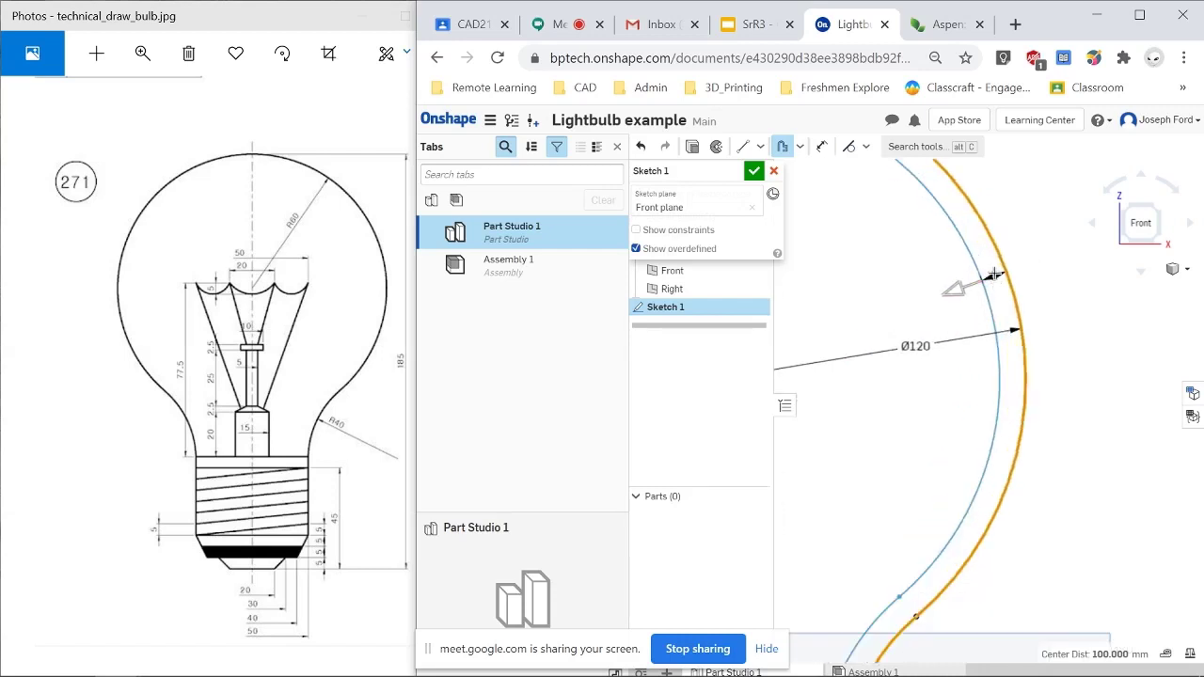
pyautogui.scroll(3, 996, 275)
pyautogui.scroll(-4, 999, 314)
pyautogui.scroll(3, 960, 351)
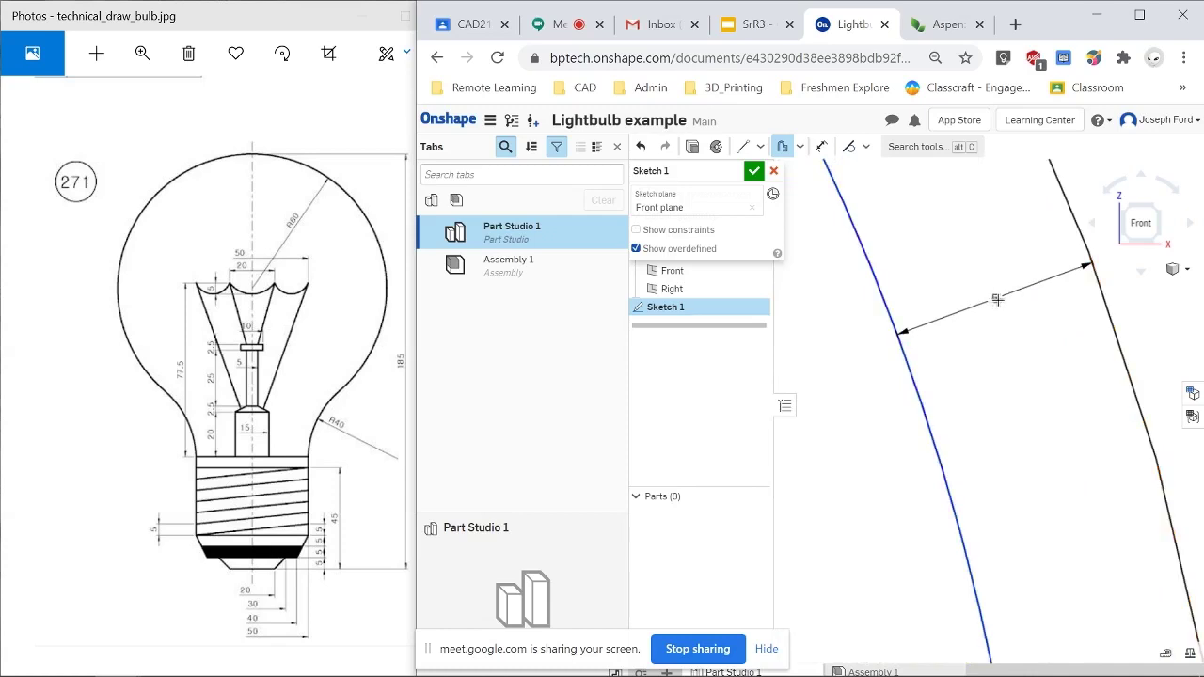
# - Dimension the offset between the outer and inner arcs as 2 mm
pyautogui.click(994, 299)
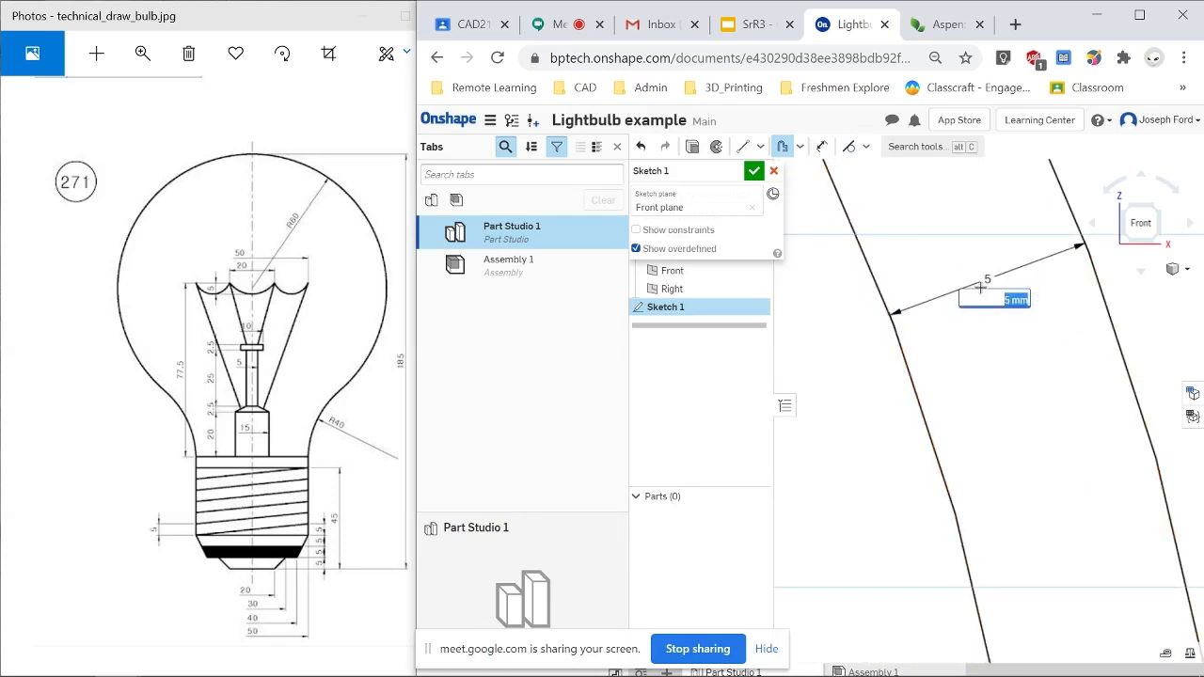
pyautogui.scroll(-6, 956, 336)
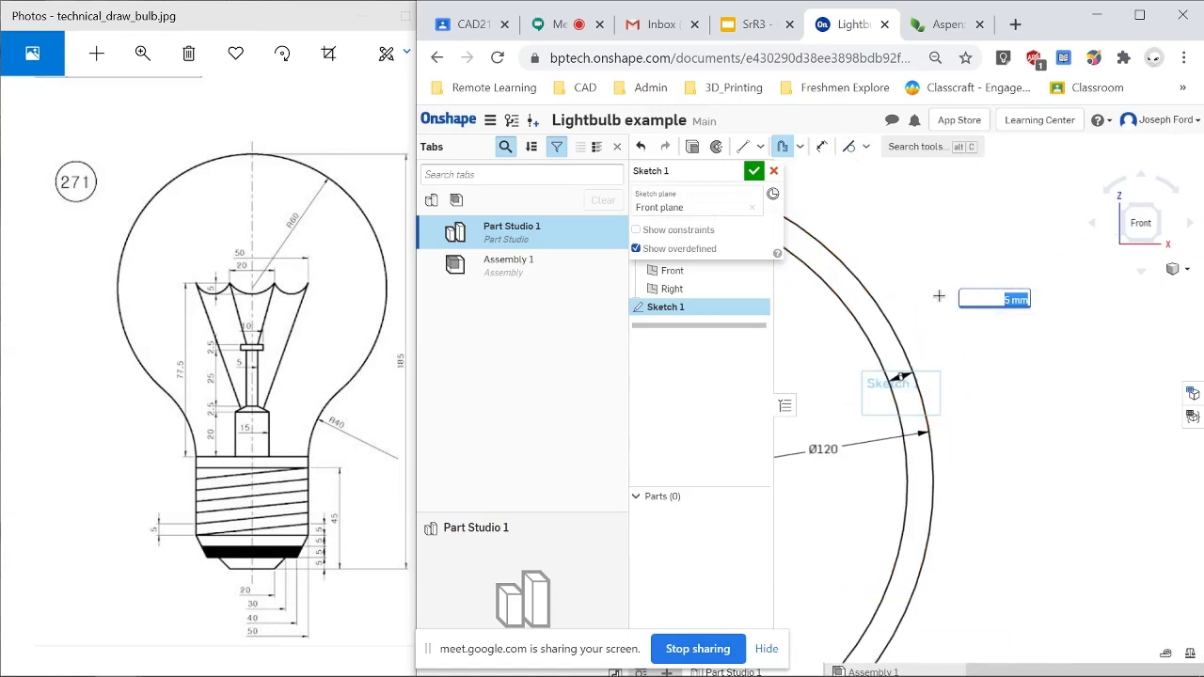
pyautogui.scroll(1, 940, 315)
pyautogui.write('2')
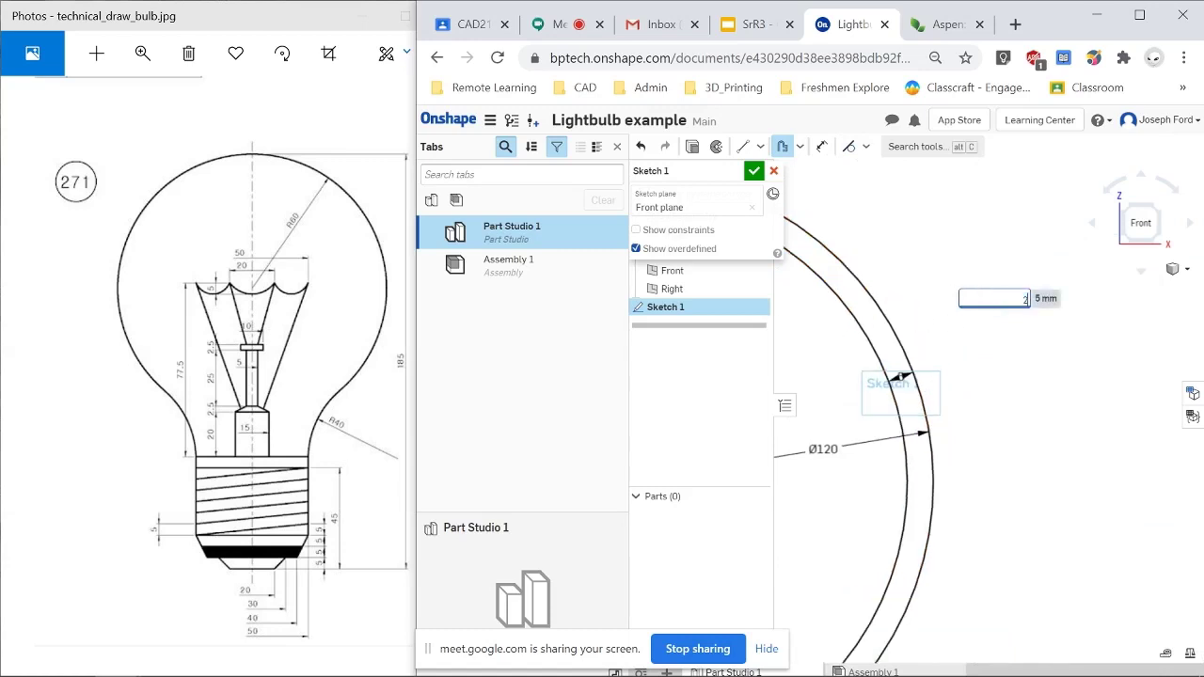
pyautogui.press('Return')
pyautogui.scroll(-5, 816, 421)
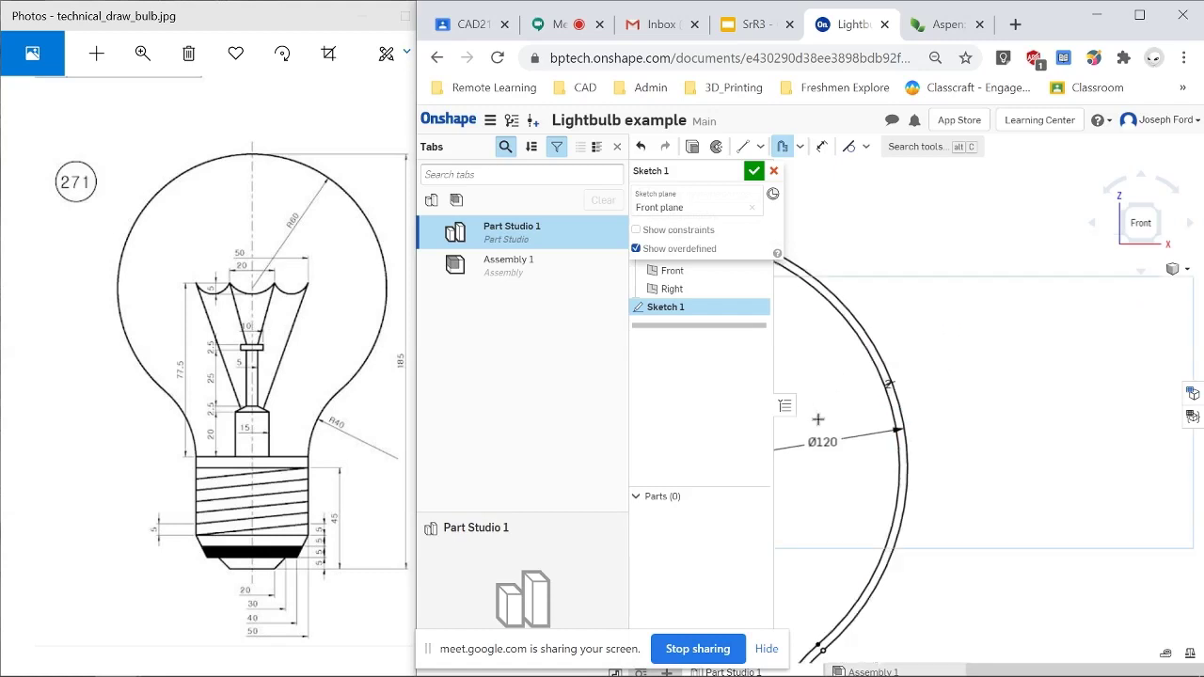
pyautogui.scroll(5, 879, 444)
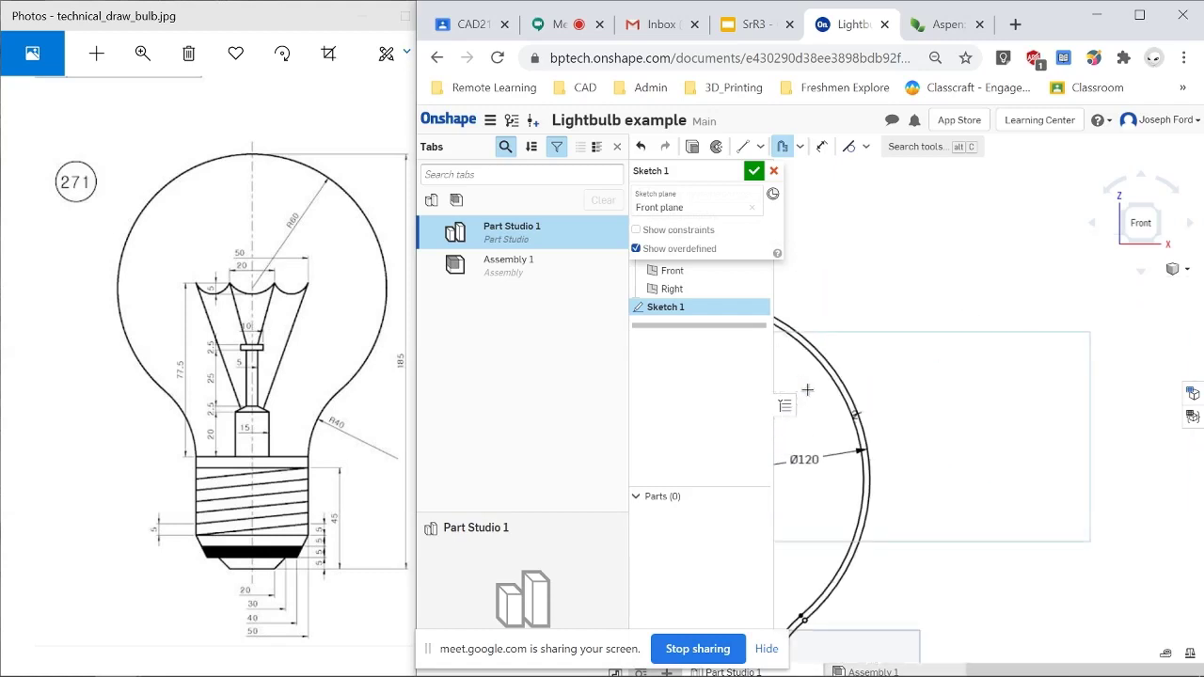
pyautogui.scroll(-4, 879, 446)
pyautogui.scroll(4, 878, 447)
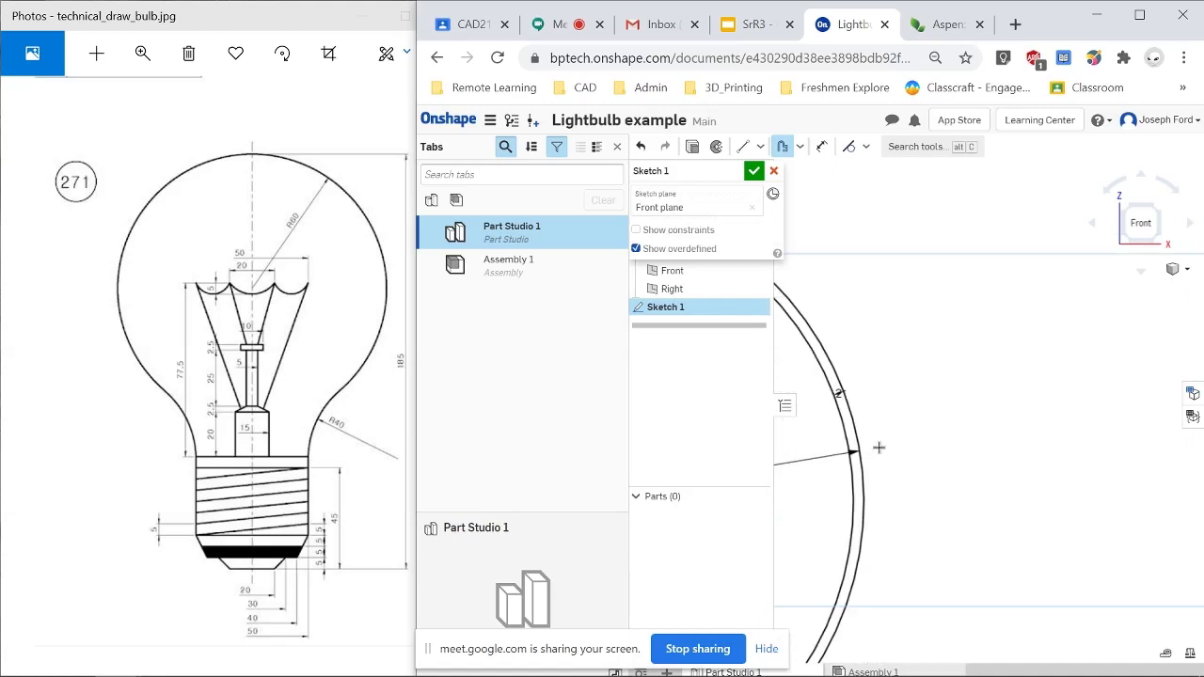
pyautogui.scroll(-4, 878, 449)
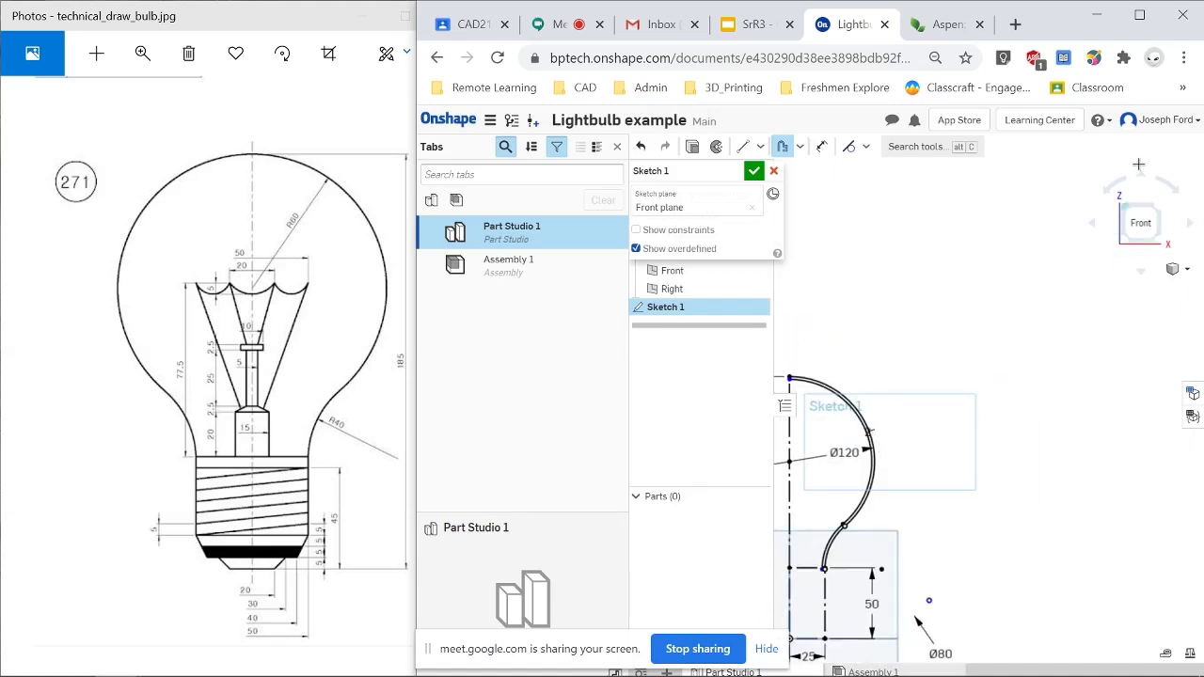
pyautogui.click(1139, 223)
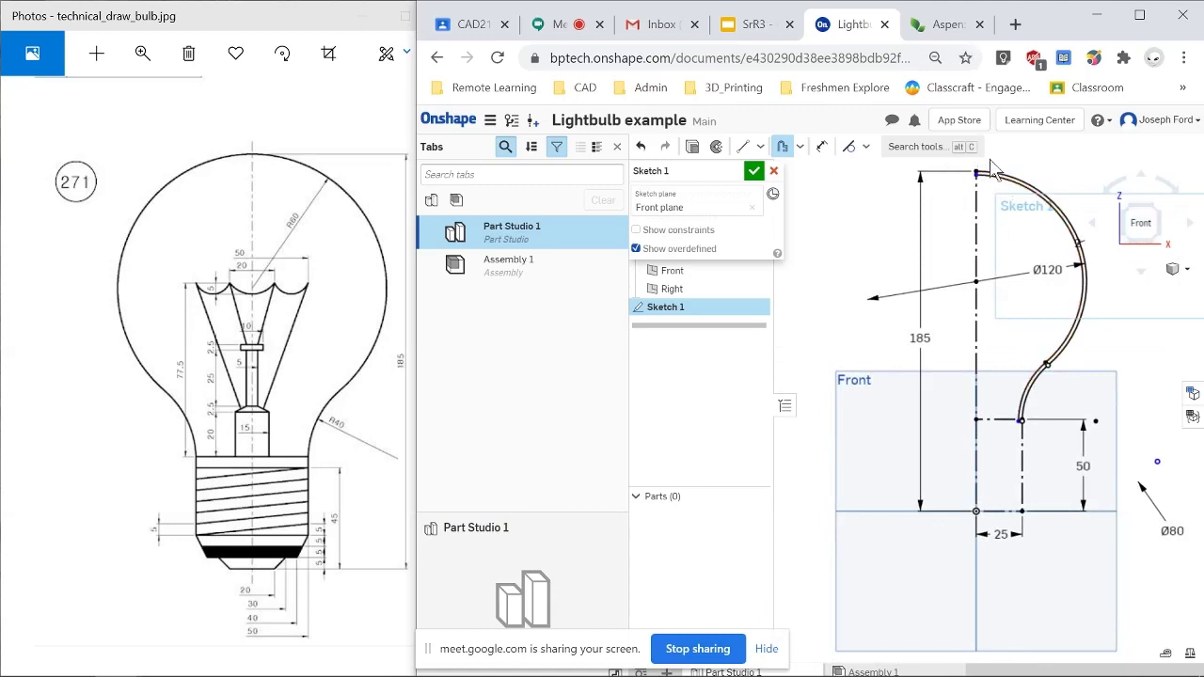
pyautogui.scroll(1, 983, 177)
pyautogui.scroll(3, 983, 177)
pyautogui.scroll(-1, 971, 178)
pyautogui.scroll(3, 969, 177)
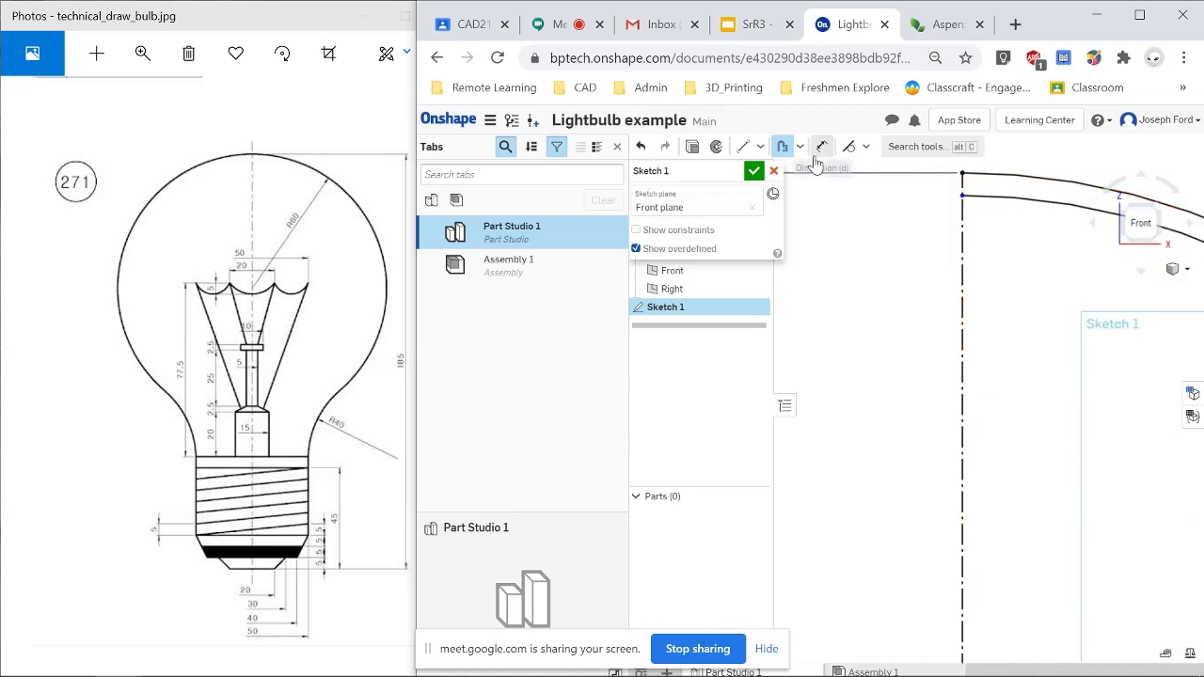
# - Join the top ends of the inner and outer arcs with a line
pyautogui.press('l')
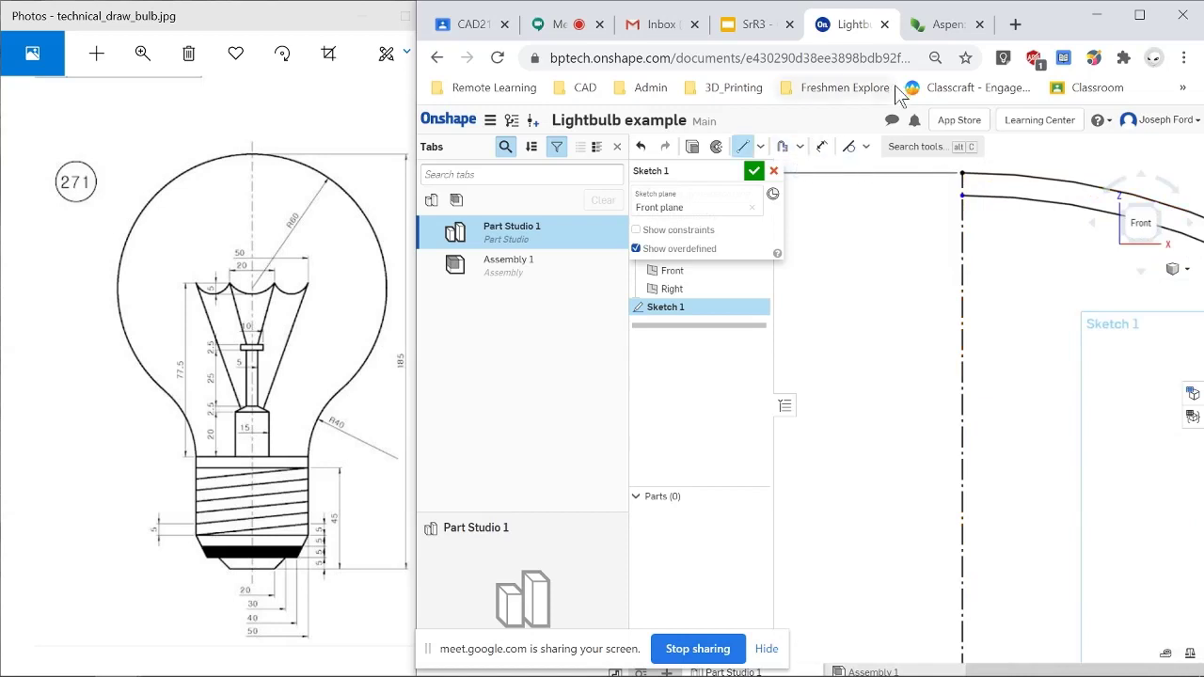
pyautogui.click(963, 173)
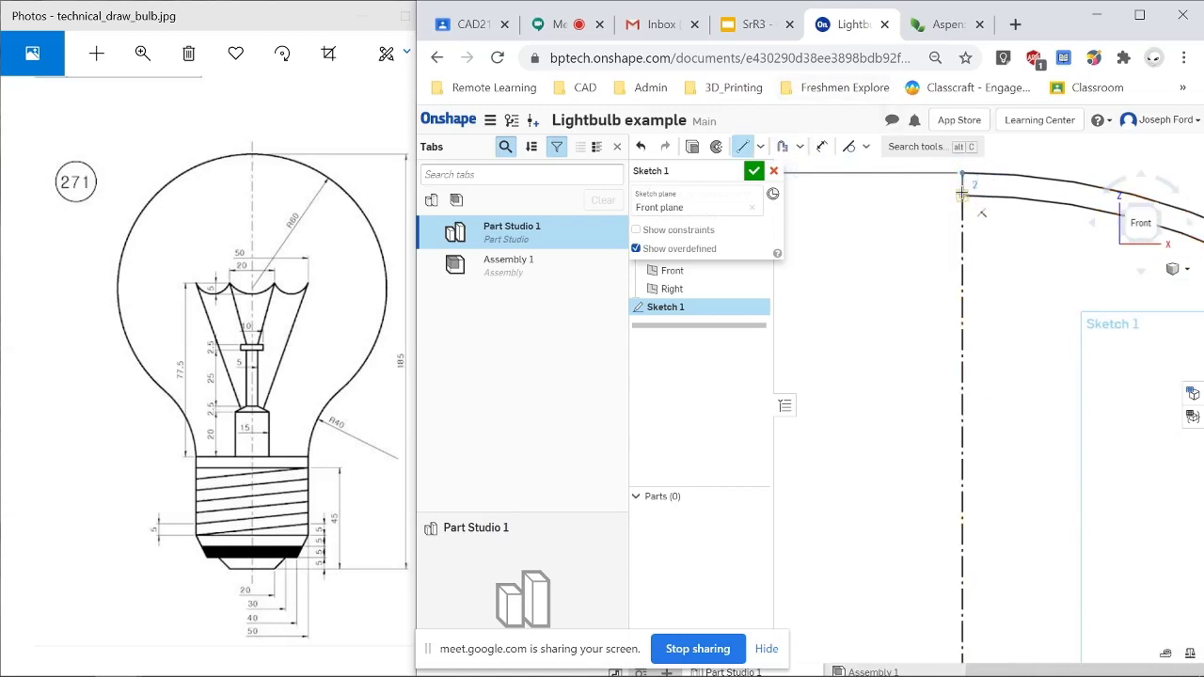
pyautogui.scroll(-5, 1035, 498)
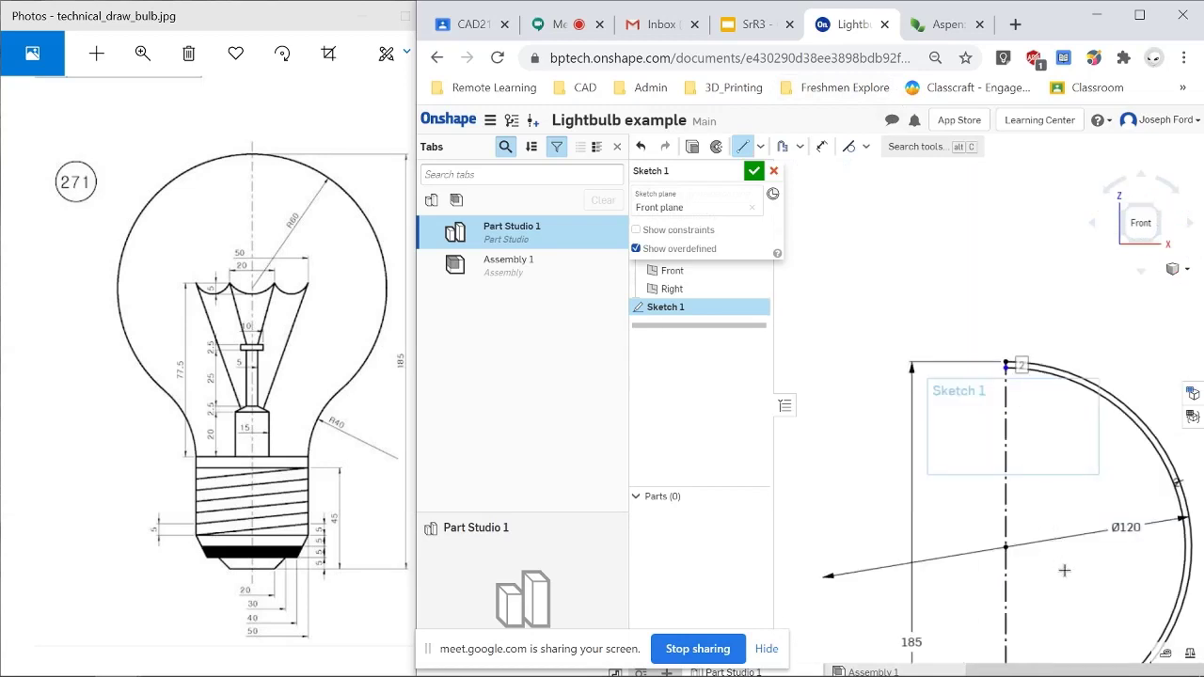
pyautogui.scroll(-3, 1082, 612)
pyautogui.scroll(8, 1091, 640)
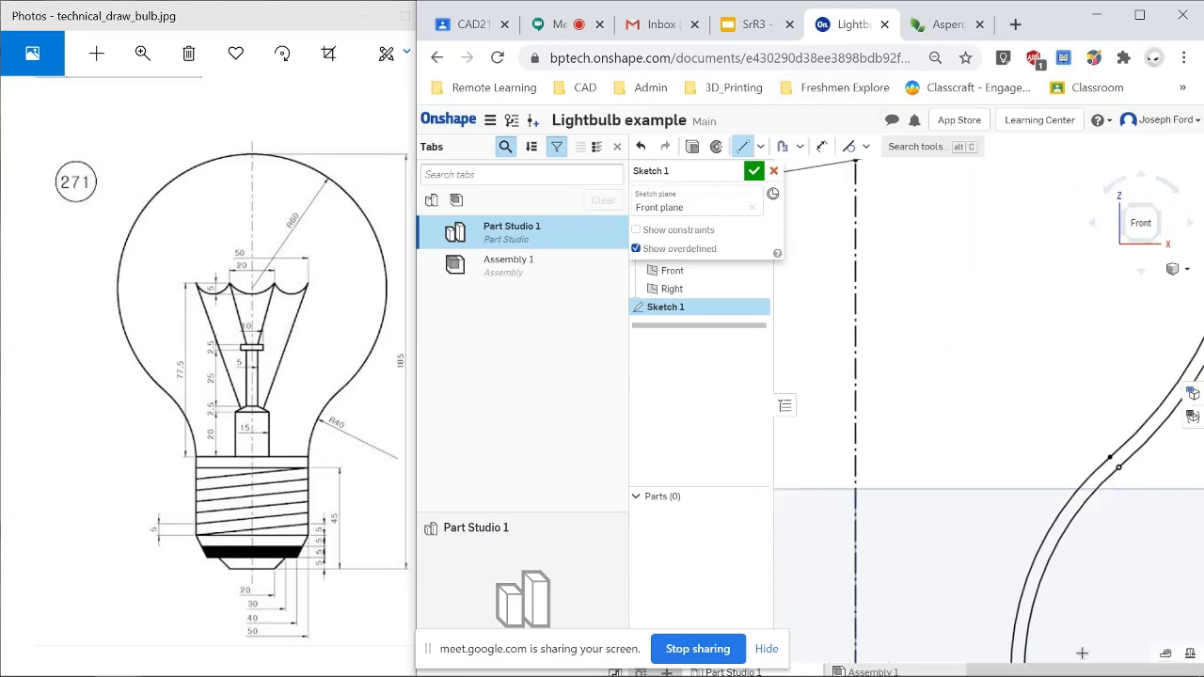
pyautogui.scroll(-6, 1082, 653)
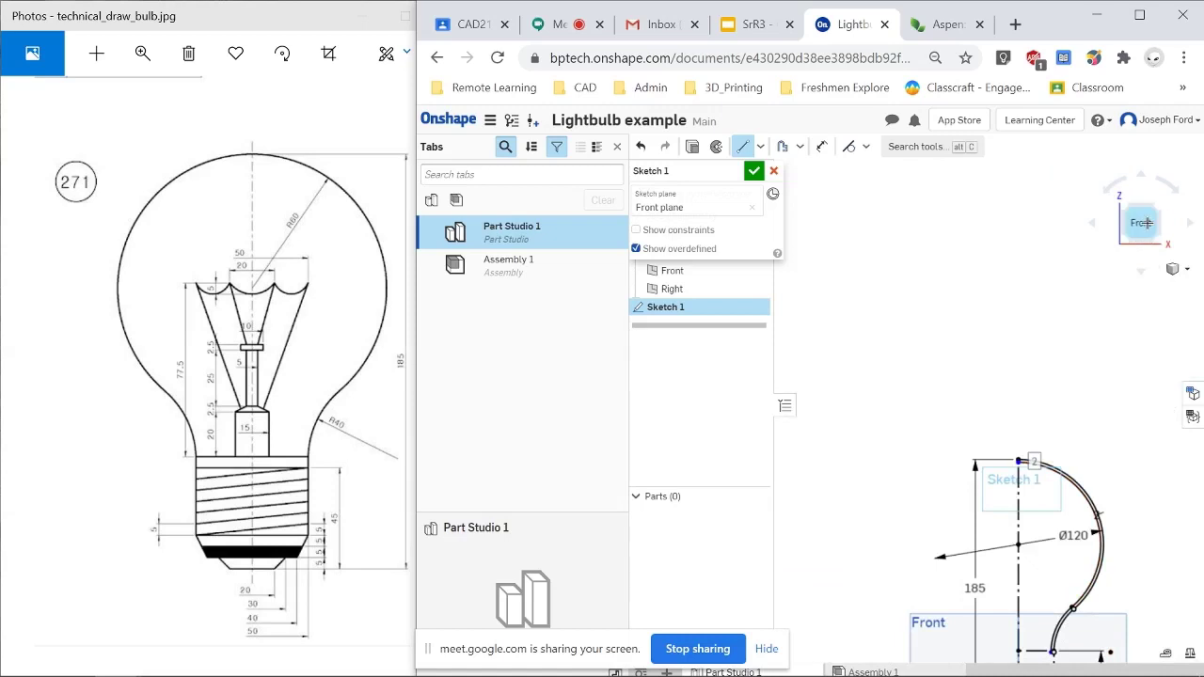
pyautogui.scroll(10, 986, 410)
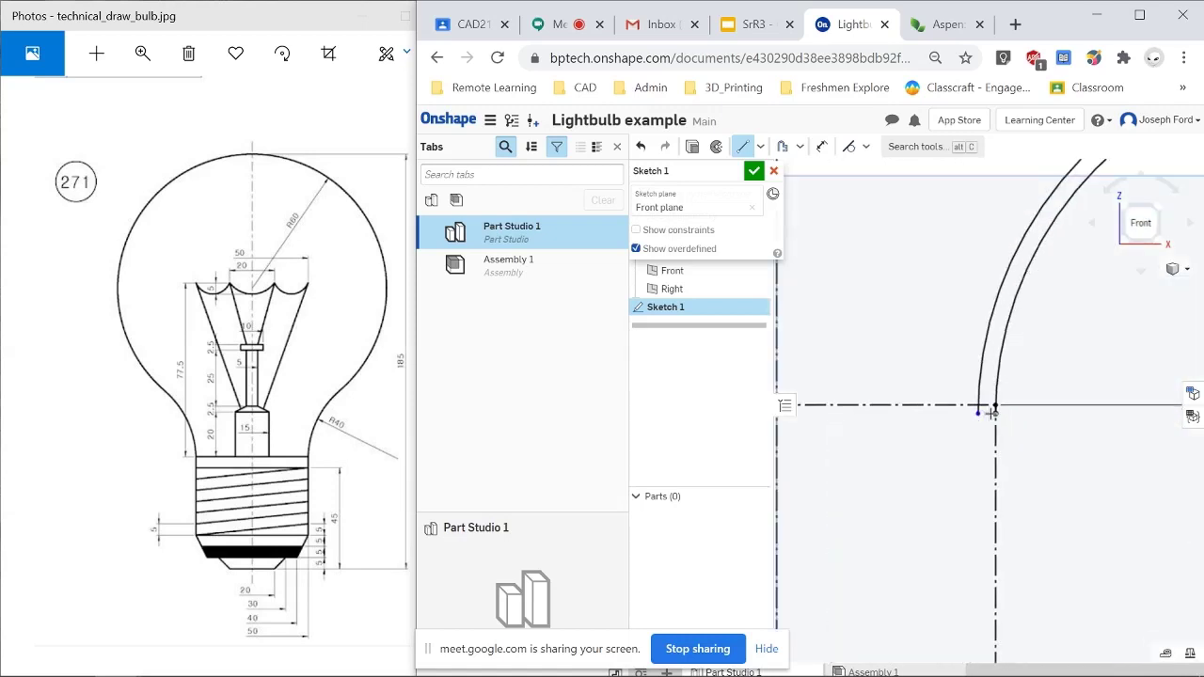
pyautogui.scroll(2, 978, 406)
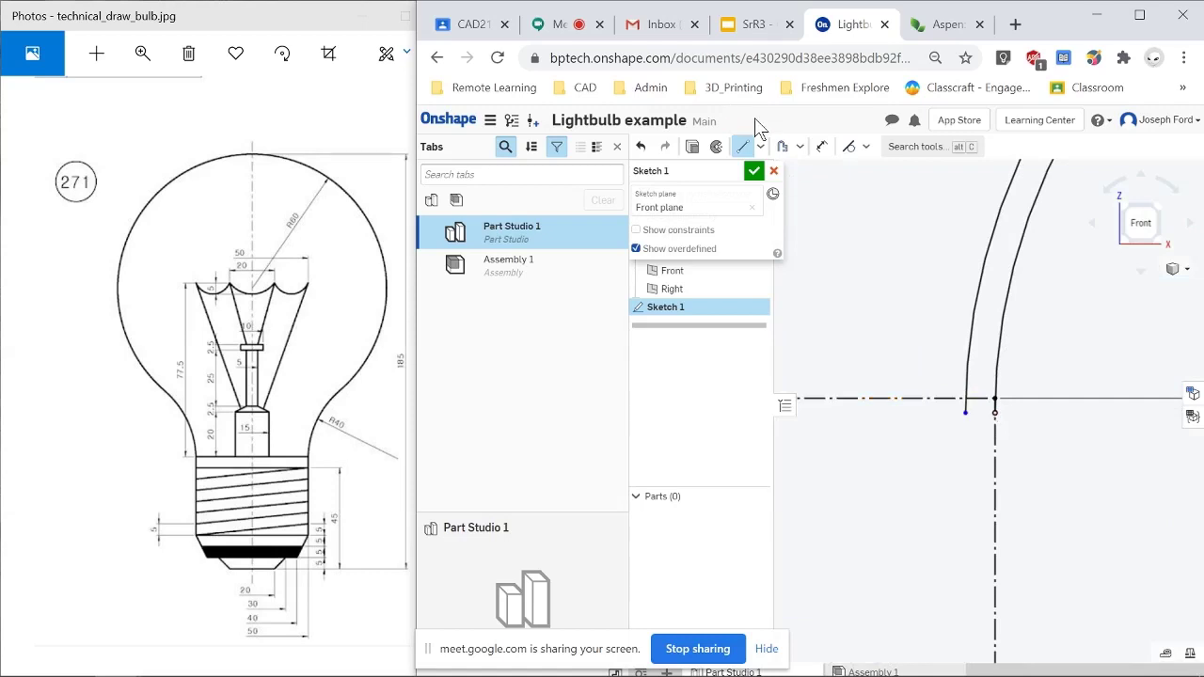
pyautogui.scroll(3, 976, 369)
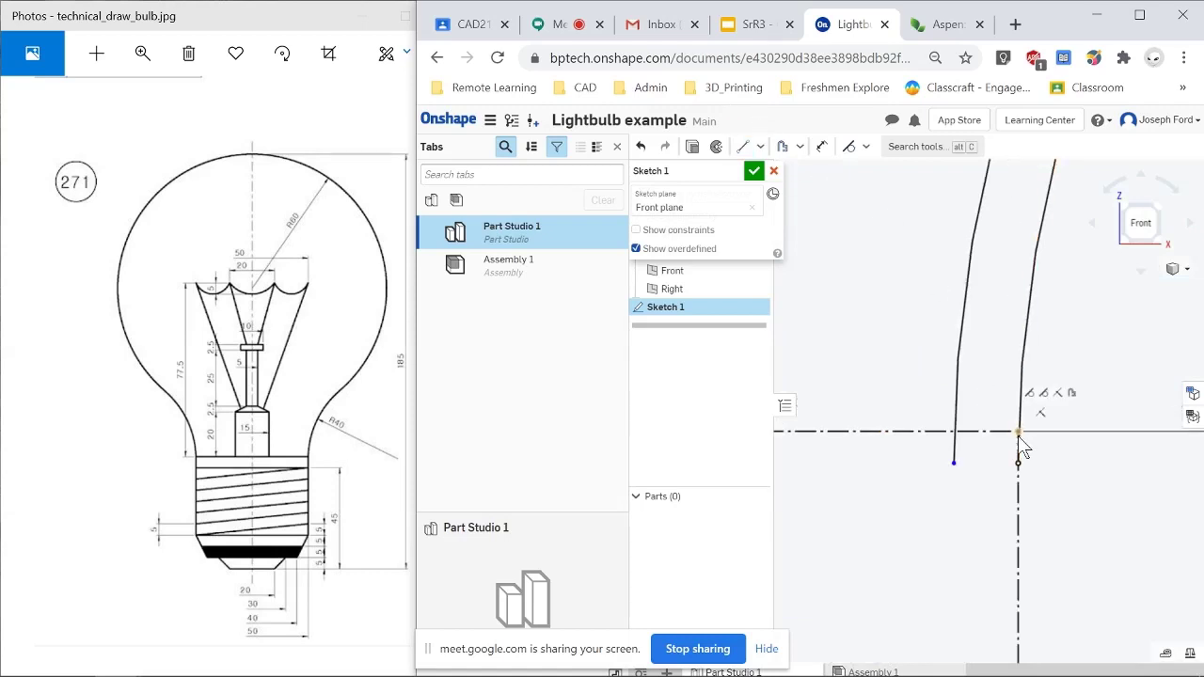
# - Close the profile bottom with a short line between the lower arc ends
pyautogui.click(743, 147)
pyautogui.click(1018, 462)
pyautogui.click(954, 462)
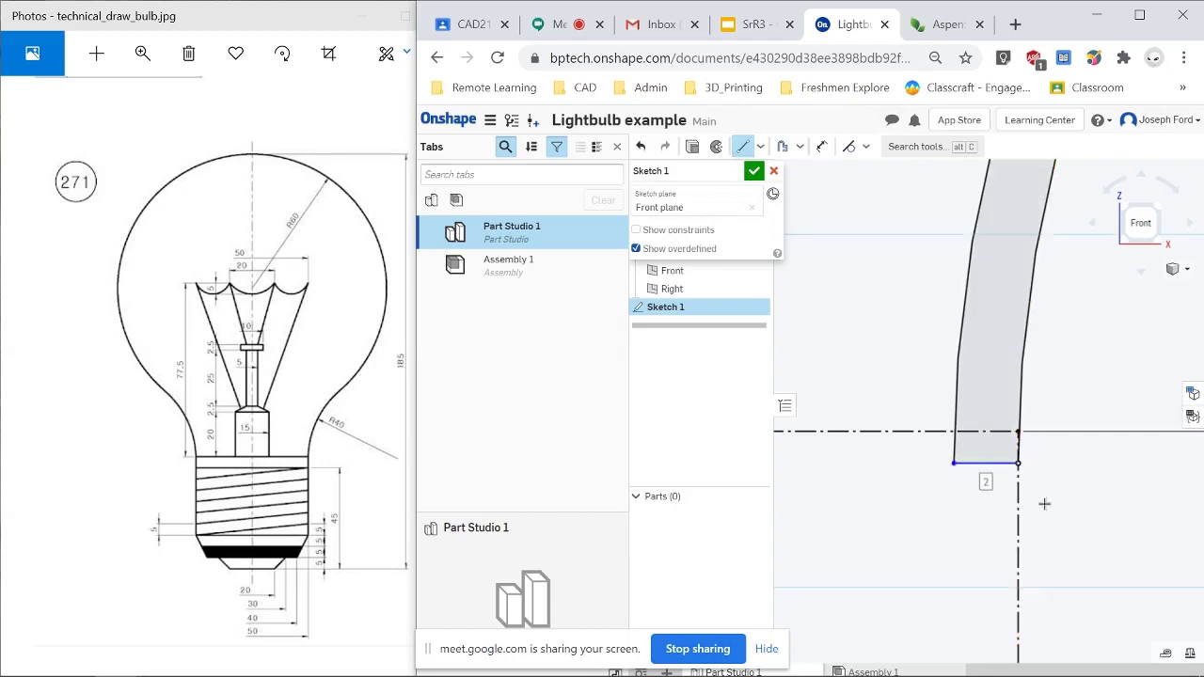
pyautogui.press('Escape')
pyautogui.scroll(-5, 891, 362)
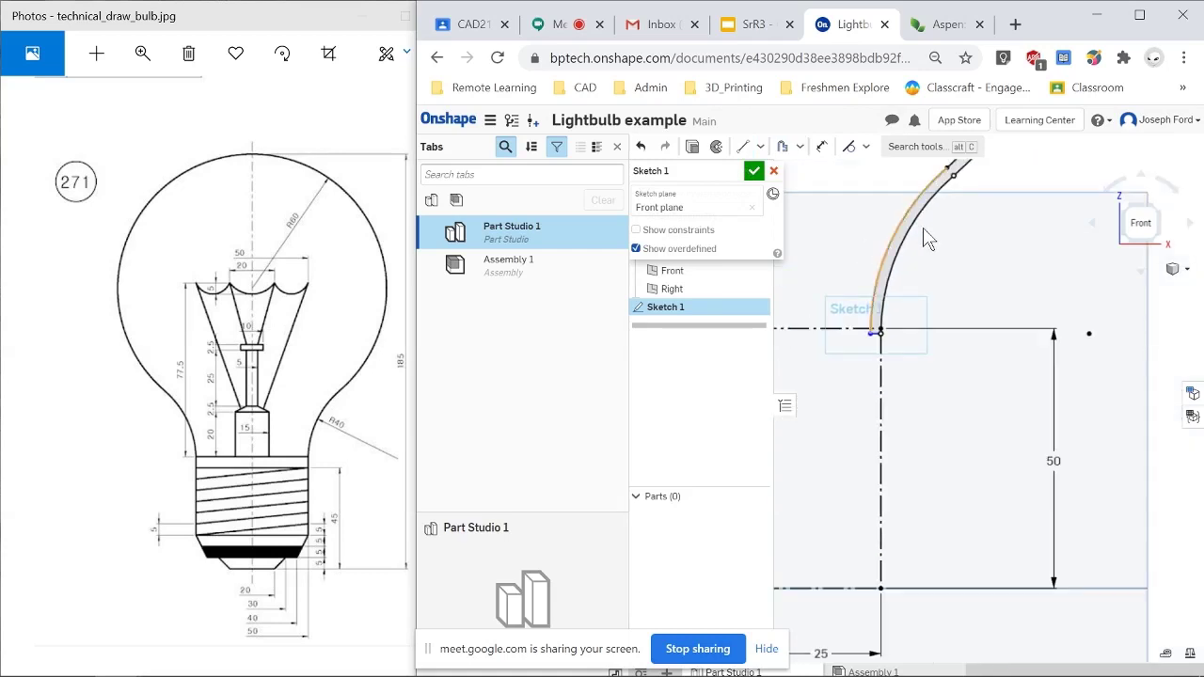
pyautogui.click(1136, 226)
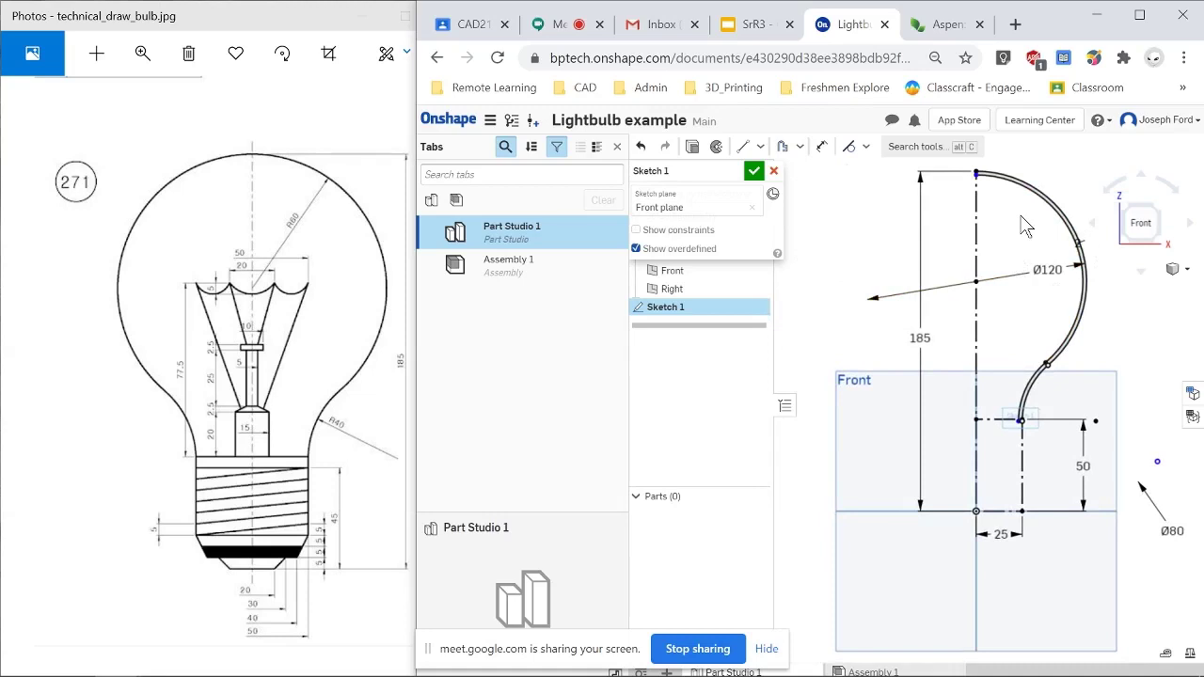
# - Revolve the Sketch 1 profile a full turn around the dashed centre line, creating Part 1
pyautogui.click(917, 174)
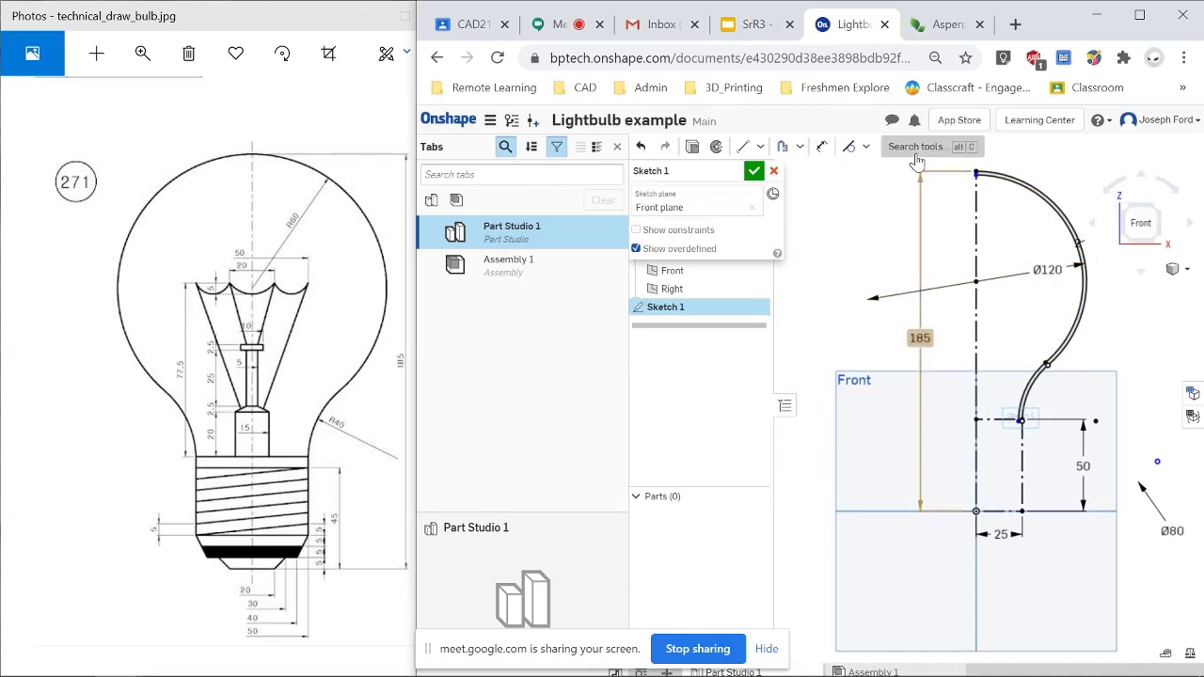
pyautogui.click(715, 150)
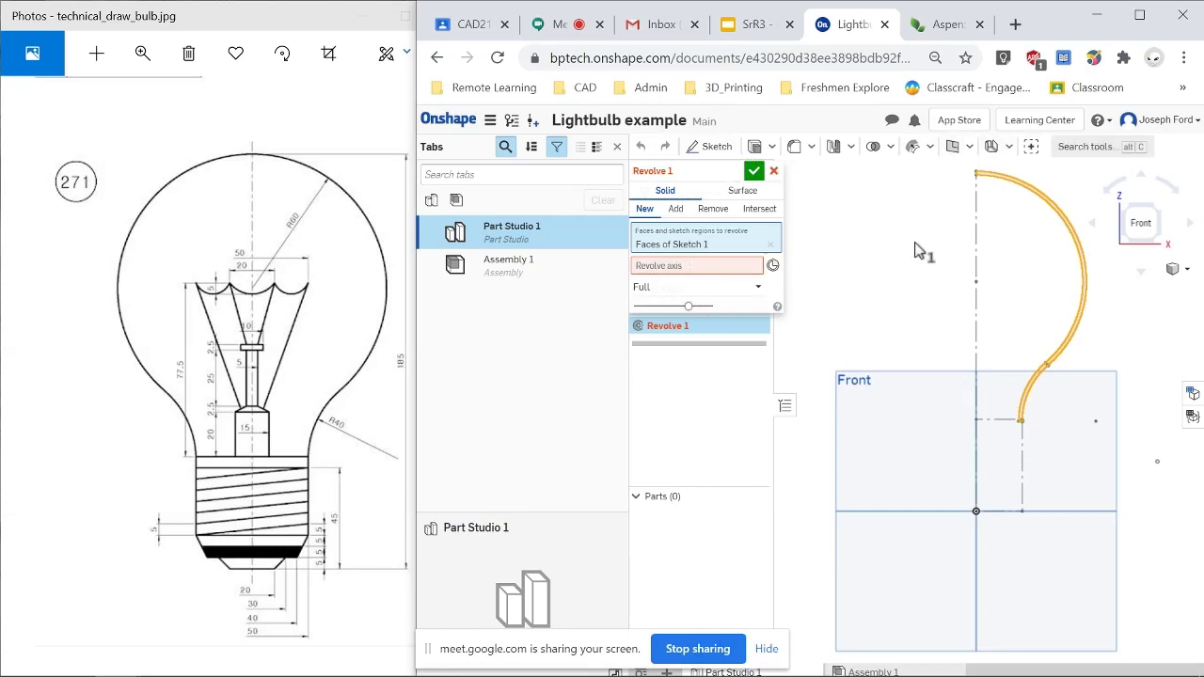
pyautogui.click(718, 264)
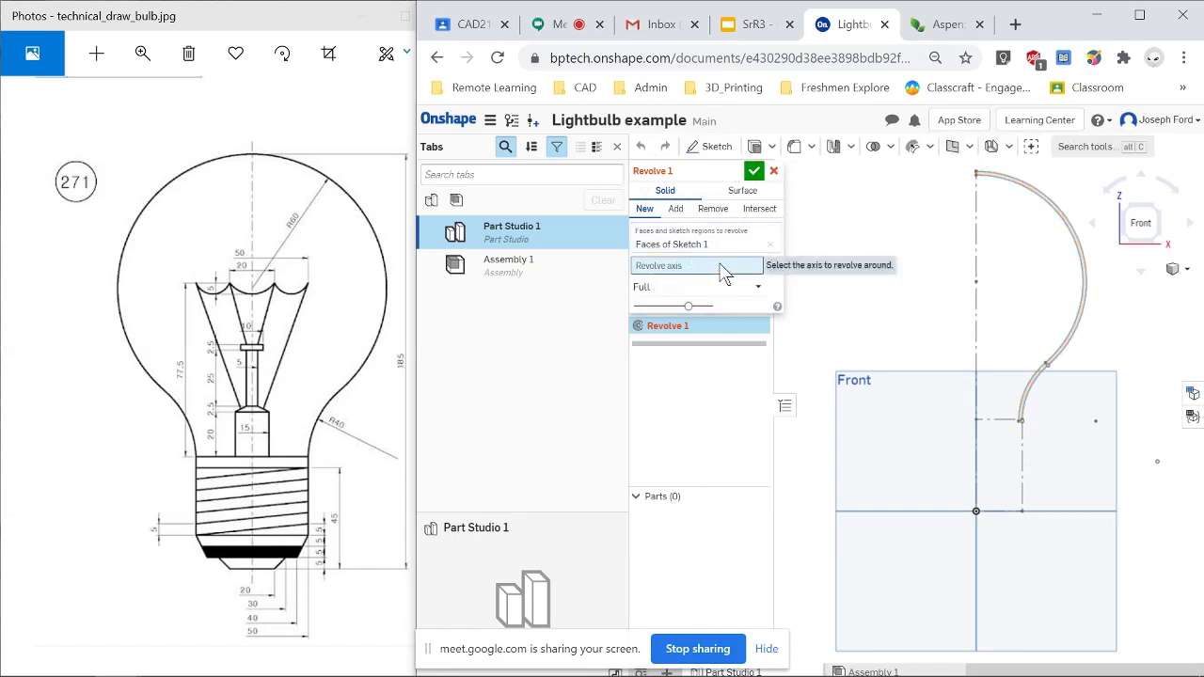
pyautogui.click(977, 258)
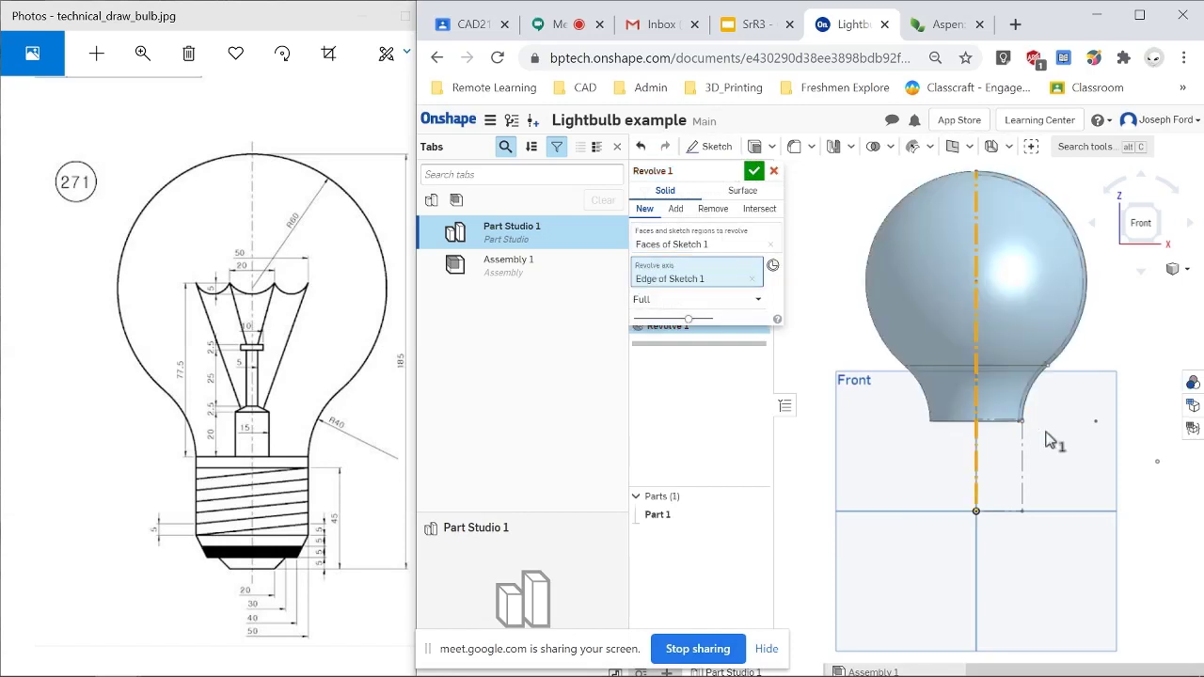
pyautogui.moveTo(1047, 440); pyautogui.dragTo(1082, 414, button='right')
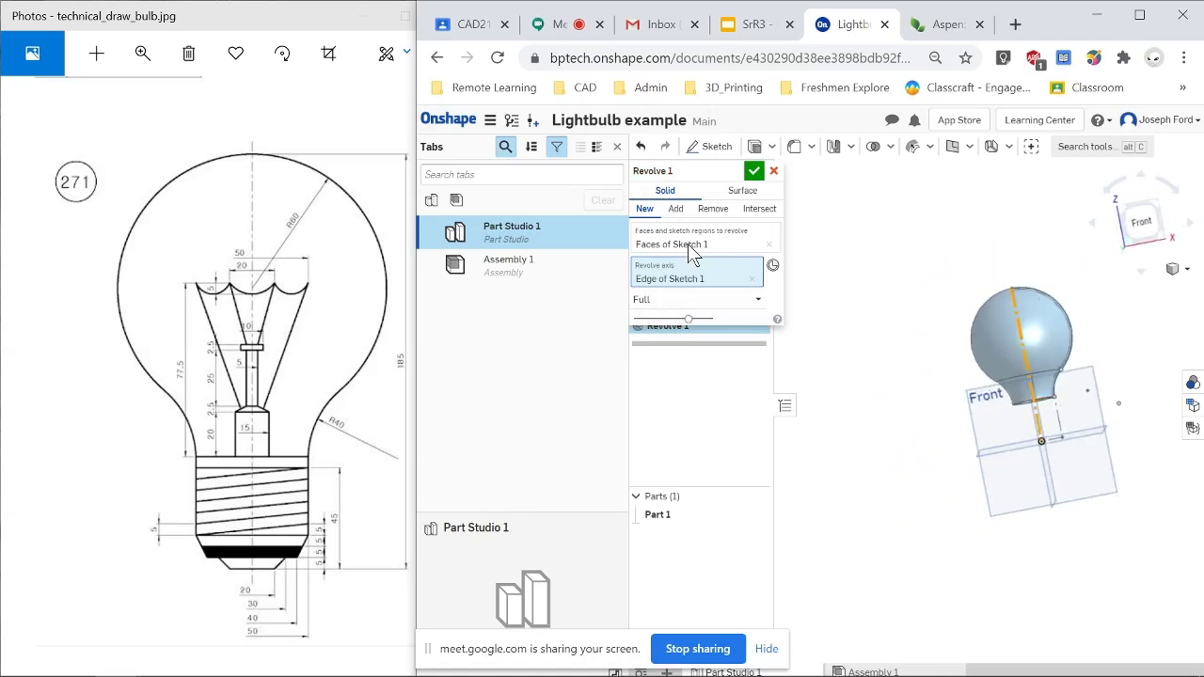
pyautogui.click(756, 172)
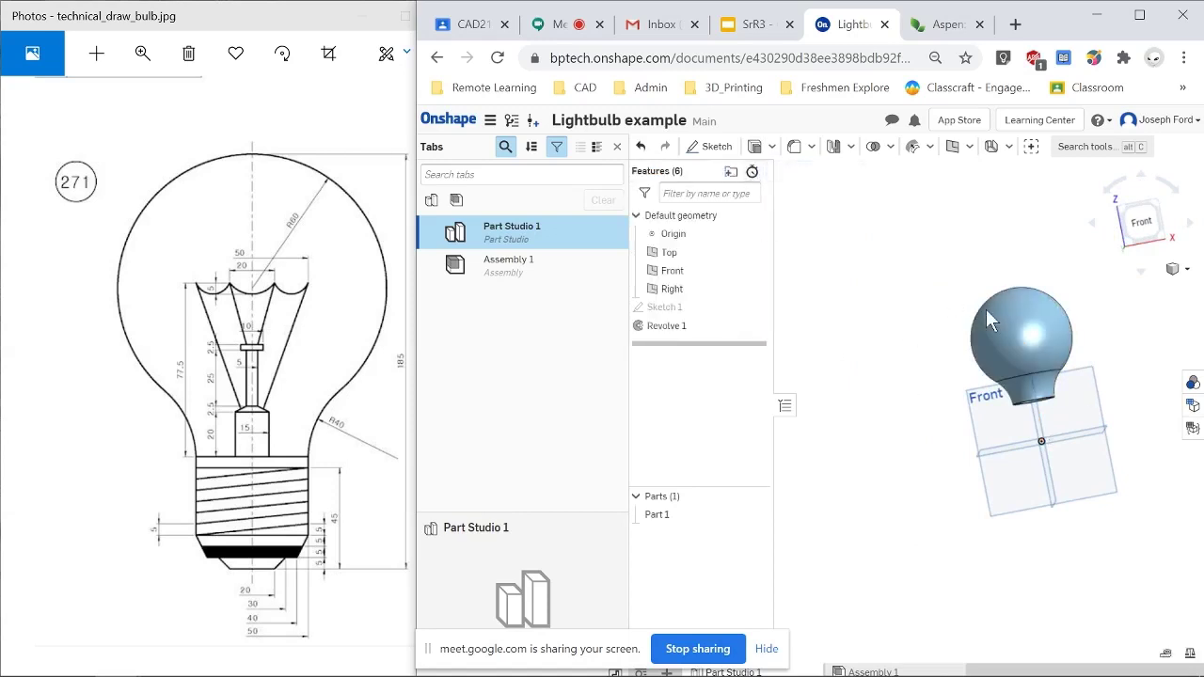